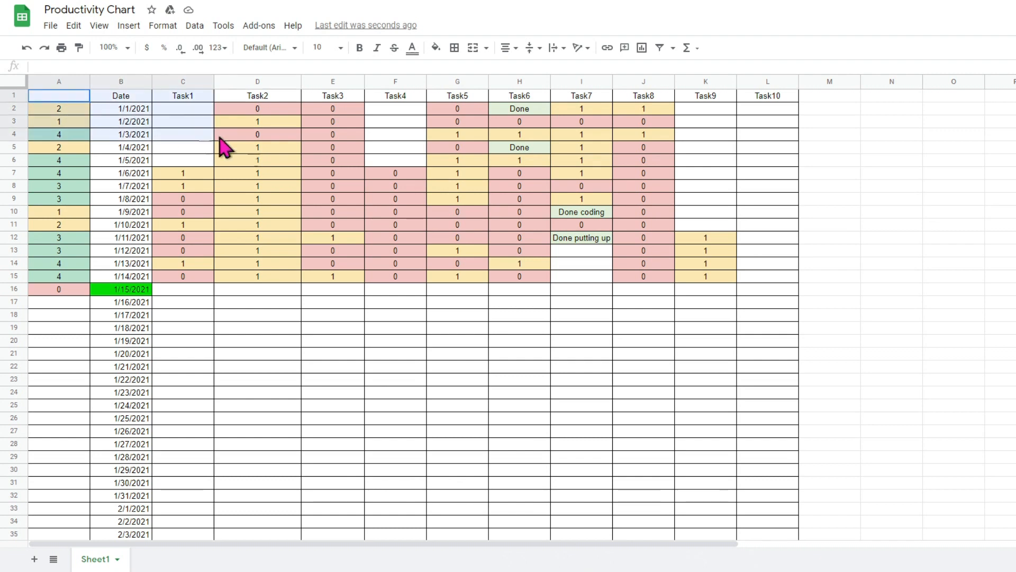
Step: Examine the chart's date column, the Task1 to Task10 headings and the 0 and 1 entries below them
left_click(762, 275)
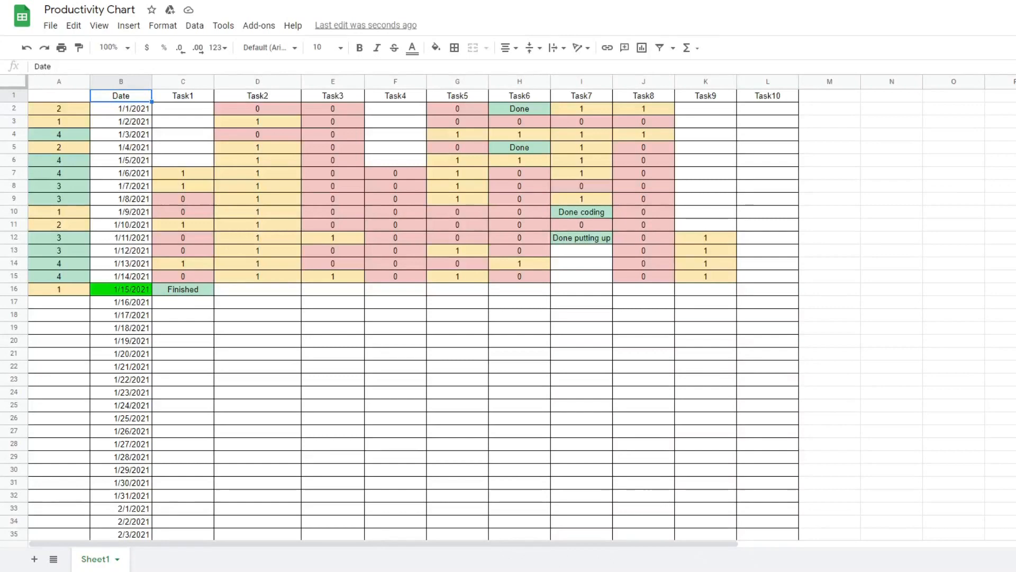
left_click(69, 99)
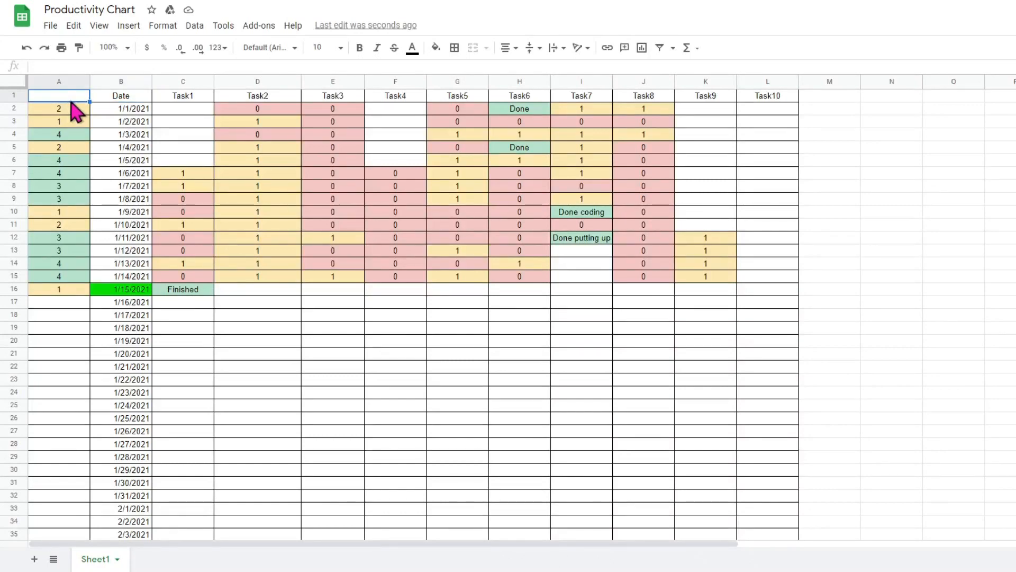
left_click_drag(133, 97, 131, 290)
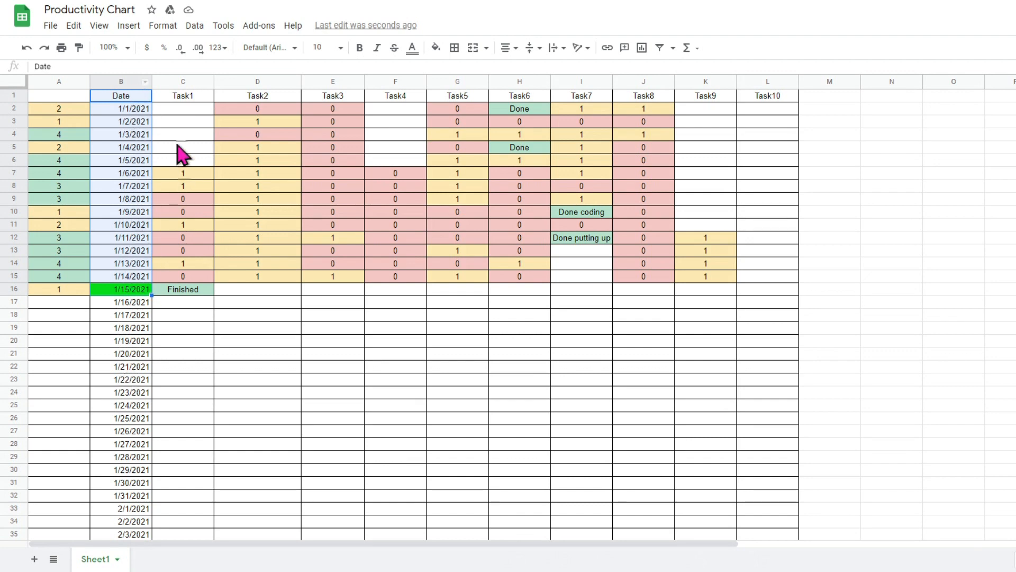
left_click(182, 95)
left_click(253, 95)
left_click(336, 95)
left_click(396, 95)
left_click(455, 96)
left_click(517, 96)
left_click(579, 96)
left_click(643, 96)
left_click(706, 97)
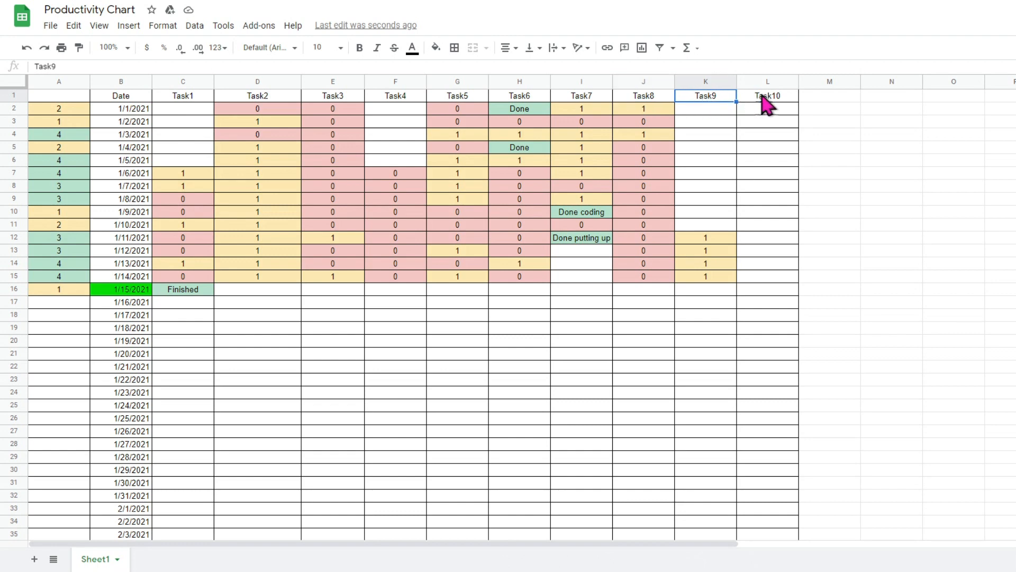
left_click(767, 97)
left_click_drag(181, 95, 741, 103)
left_click(209, 110)
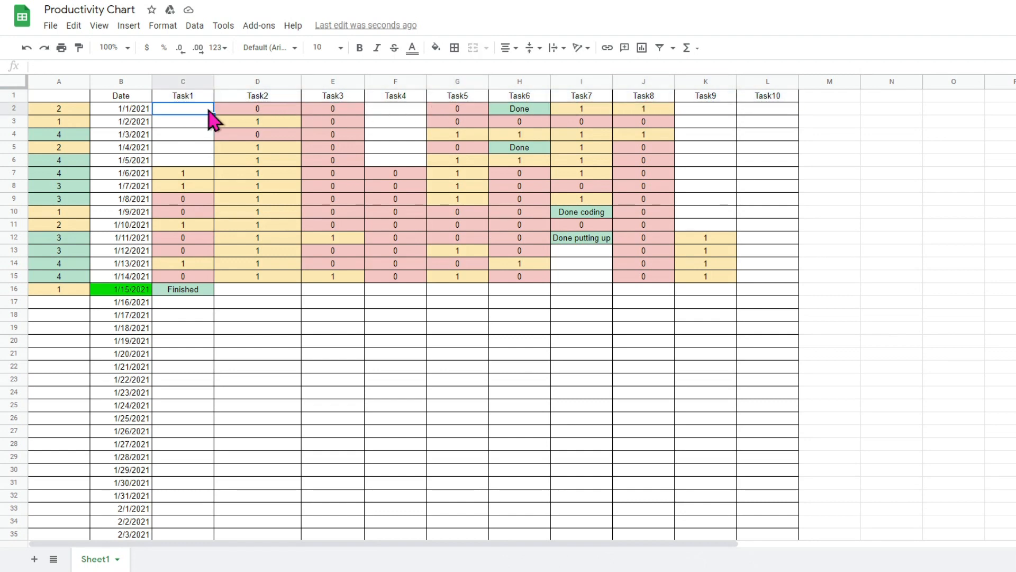
left_click(255, 111)
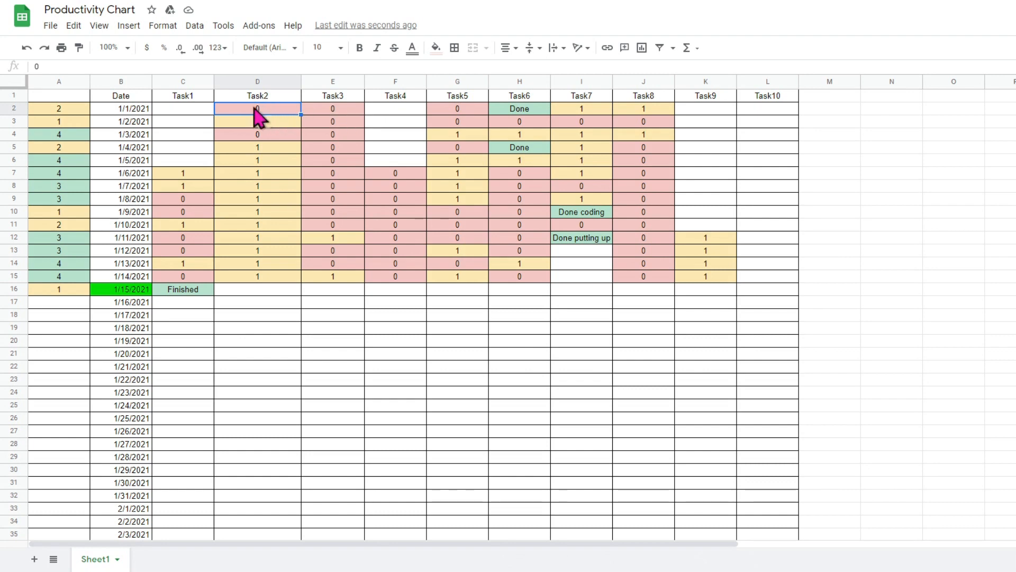
left_click(264, 126)
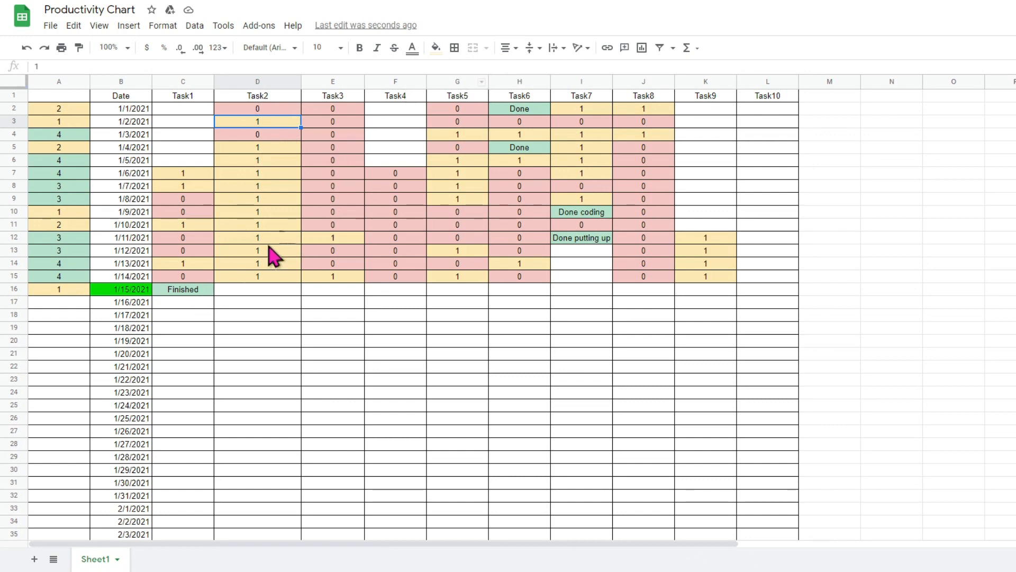
Step: Mark Task2 as "Done" for 1/15/2021 in cell D16
left_click(188, 292)
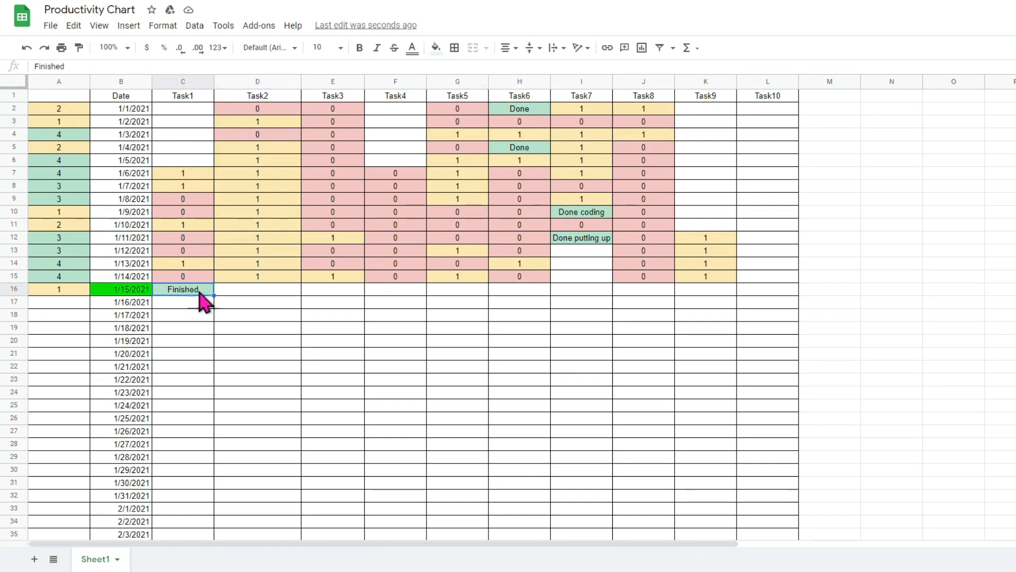
left_click(257, 293)
type("Done")
key("Return")
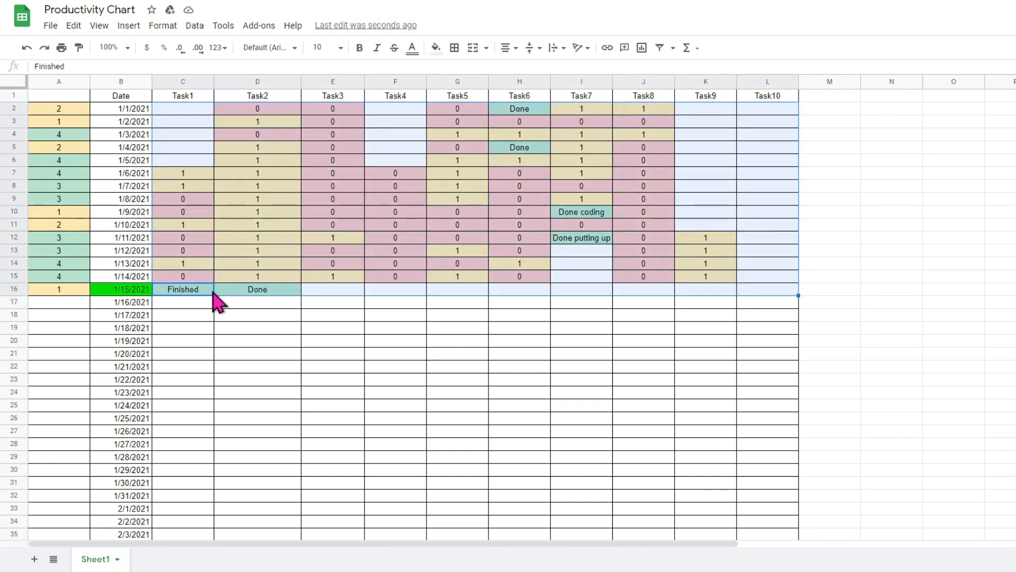
left_click(201, 292)
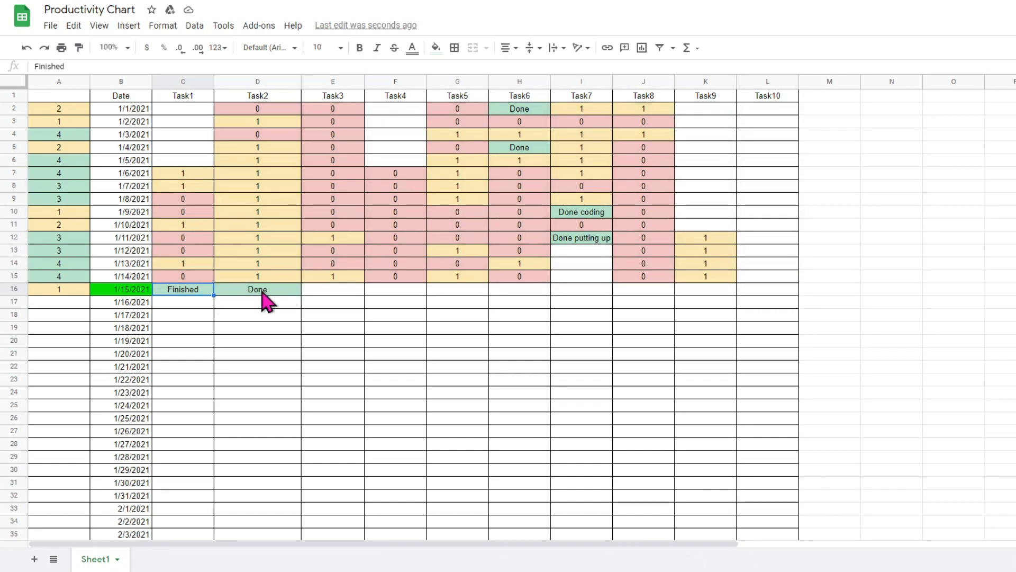
Step: Examine the daily score formula in column A against the Task7 and Task8 entries for 1/1/2021
left_click_drag(59, 97, 58, 290)
left_click(62, 110)
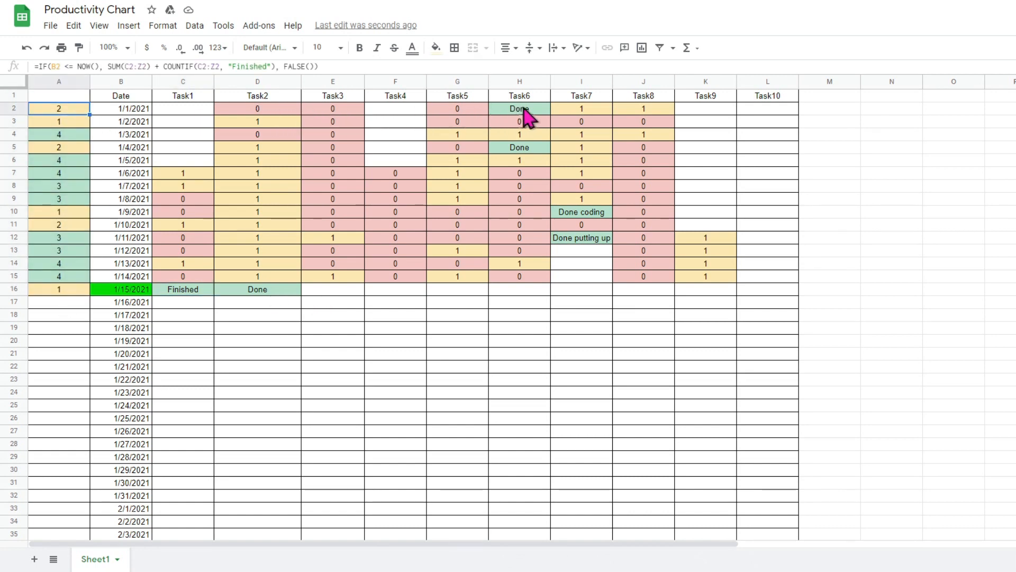
left_click(615, 111)
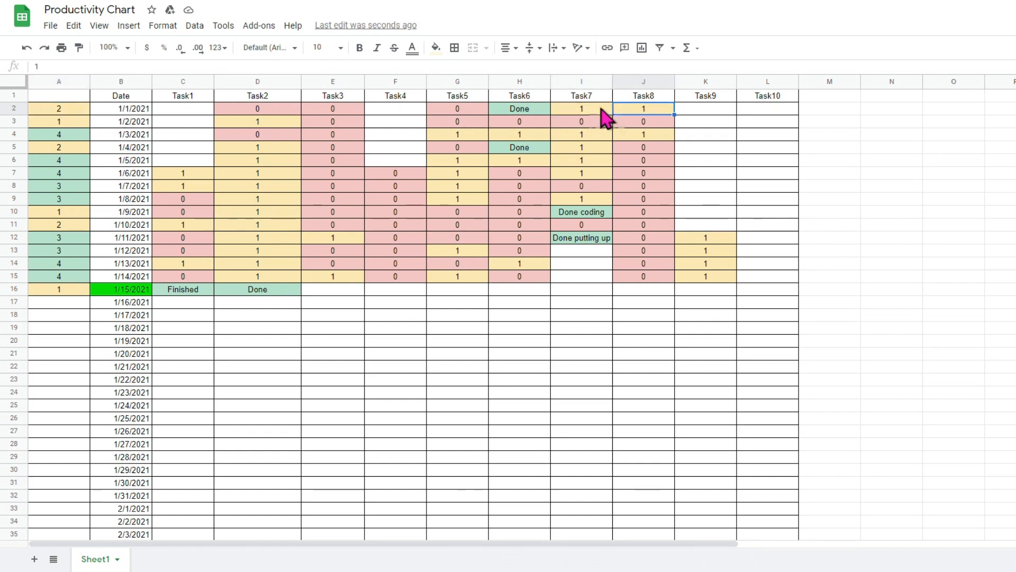
left_click_drag(611, 109, 638, 111)
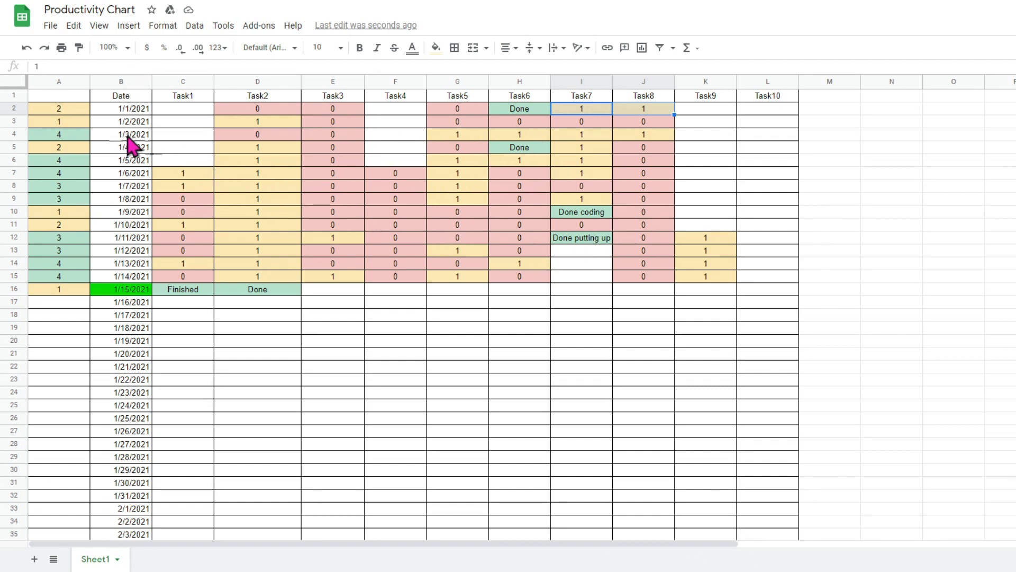
left_click(53, 114)
Step: Examine the Totals headings in row 368 below the last date and the Days Worked formula
scroll(386, 188, "down", 20)
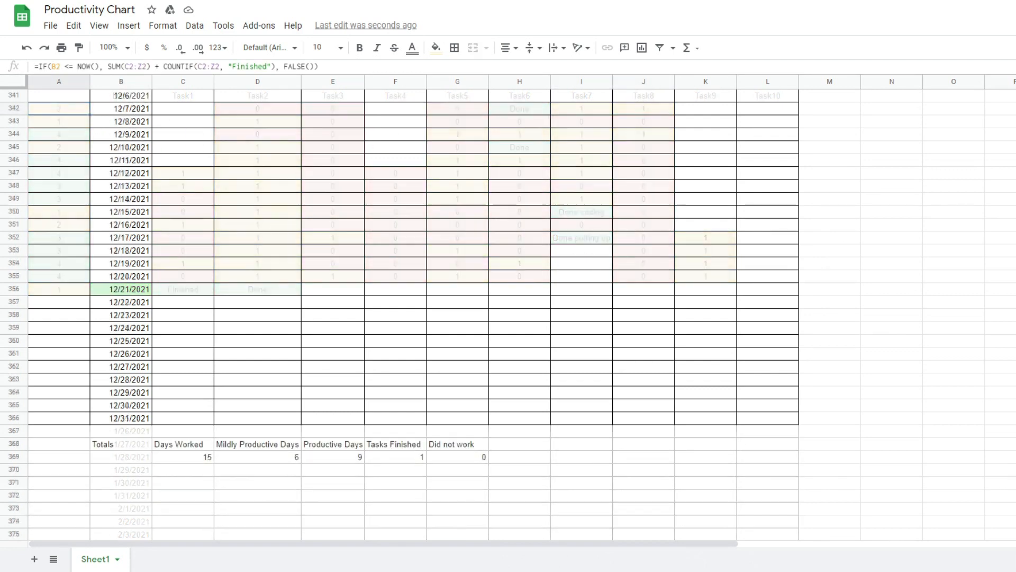
left_click_drag(127, 380, 446, 380)
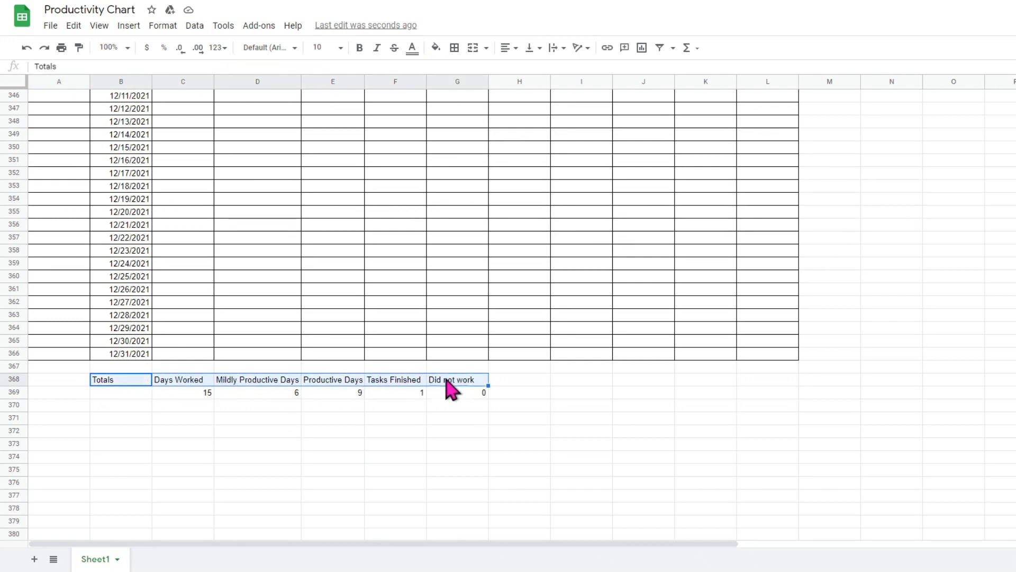
left_click(144, 380)
left_click(192, 380)
left_click(191, 393)
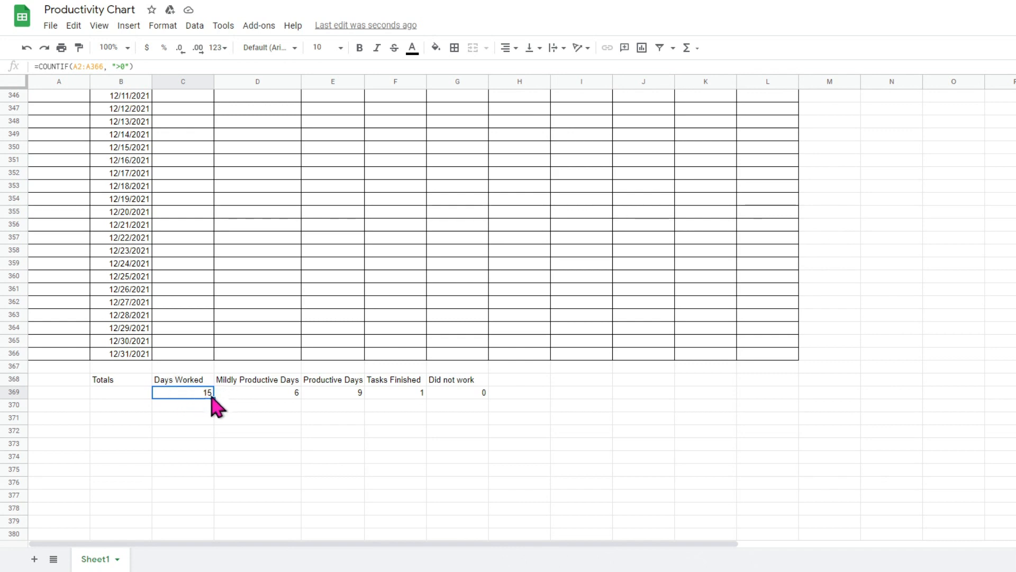
Step: Examine the totals for Mildly Productive Days, Productive Days, Tasks Finished and Did not work, including the COUNTIFS formula in D369
left_click_drag(266, 379, 267, 393)
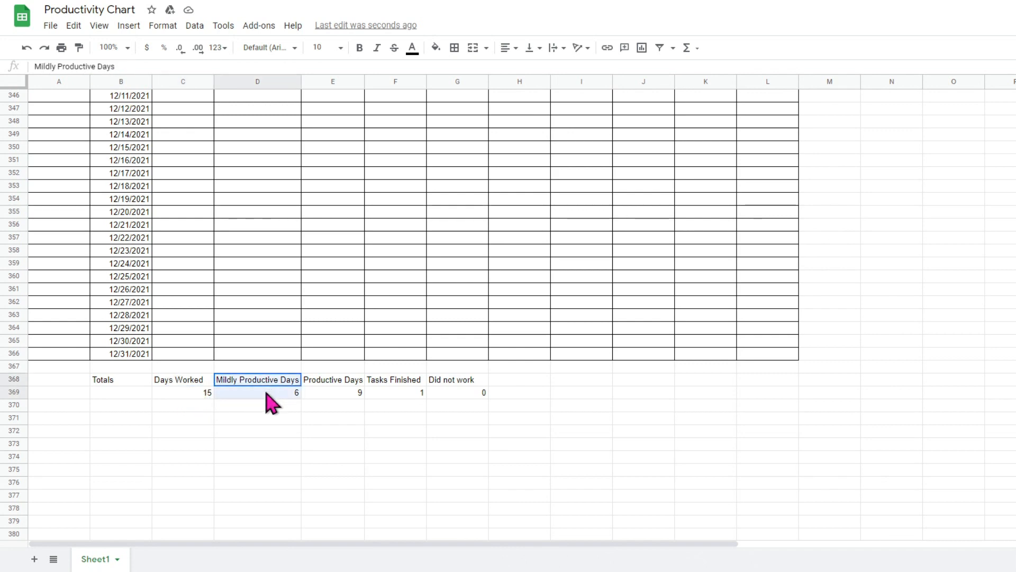
left_click_drag(345, 382, 346, 404)
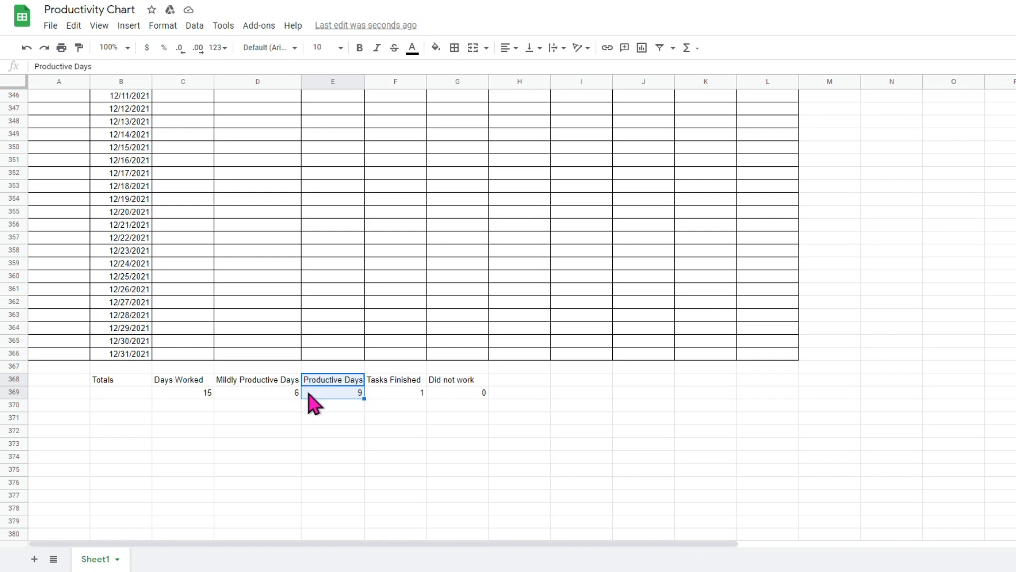
left_click(291, 401)
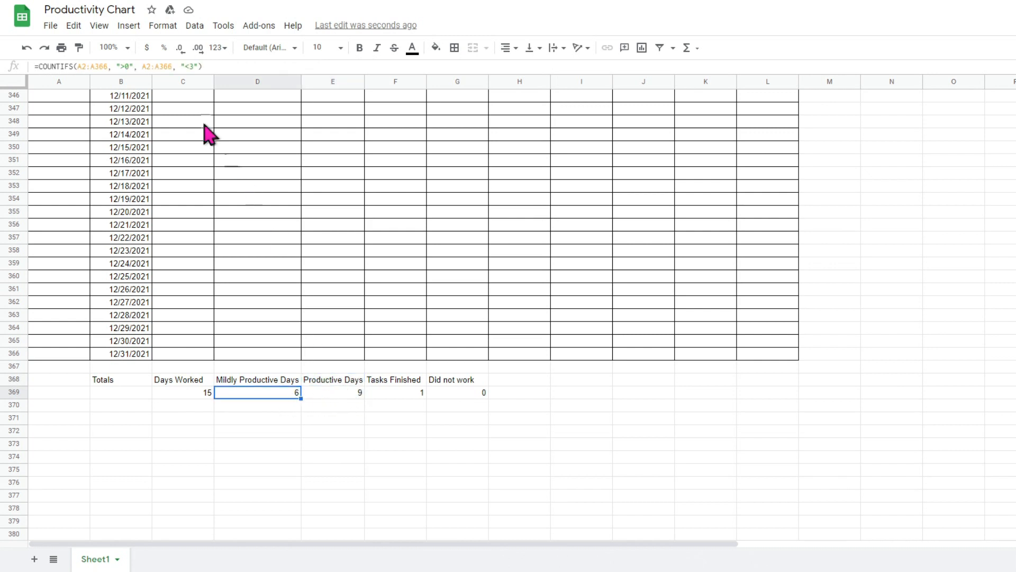
left_click_drag(212, 66, 35, 66)
left_click(88, 66)
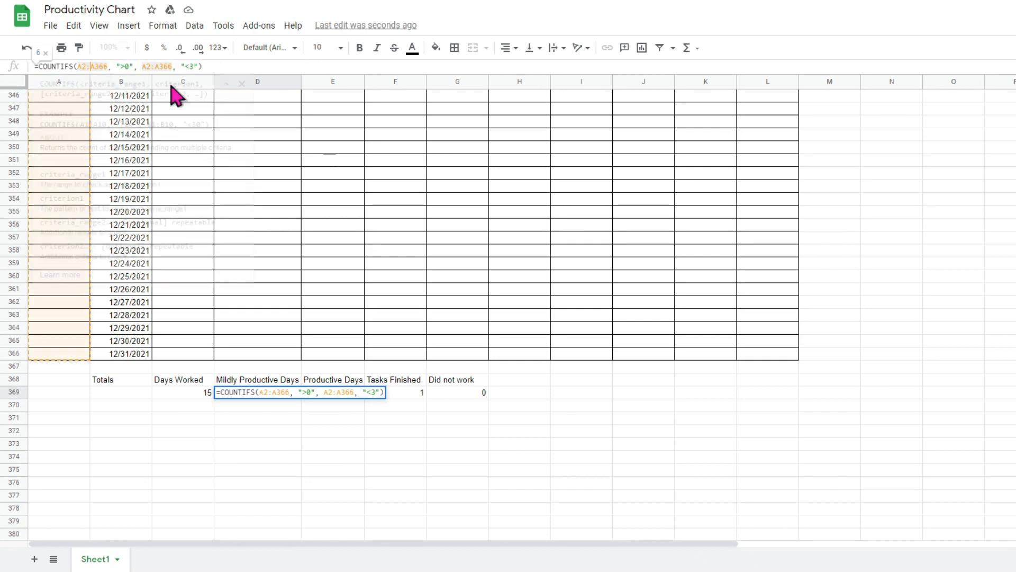
left_click(331, 392)
left_click(429, 397)
left_click(411, 392)
left_click_drag(413, 382, 463, 402)
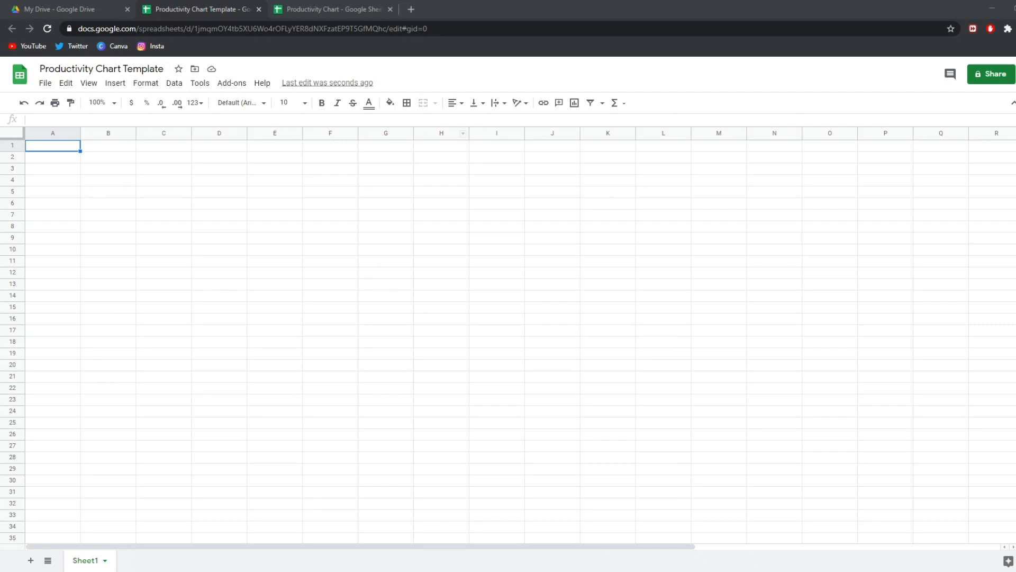
Step: In the blank Productivity Chart Template, enter the heading "Date" in B1 and center-align the whole sheet
key("Right")
type("Date")
key("Return")
key("ctrl+a")
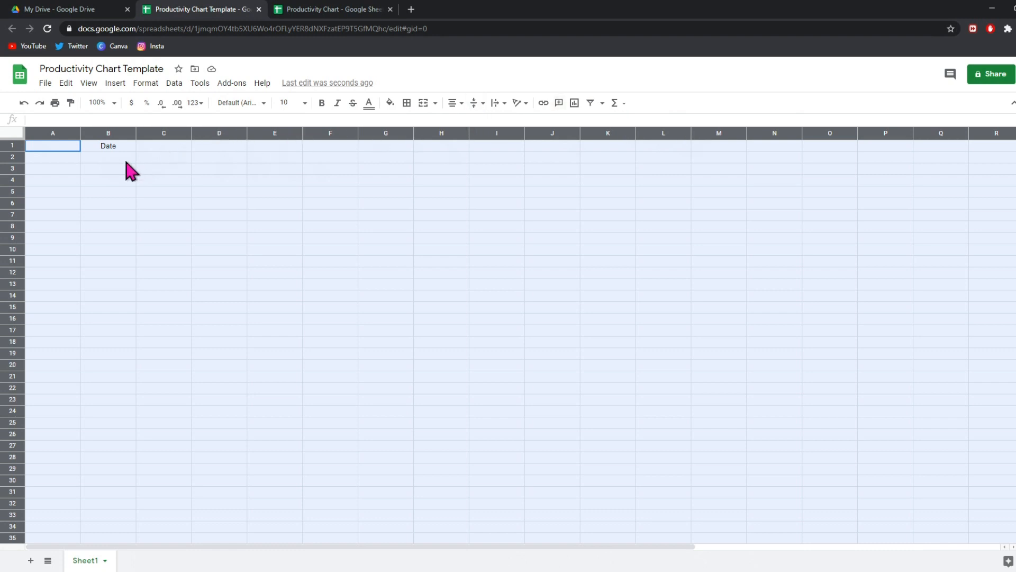
Step: Enter 1/1/2021 in B2 and fill the daily dates down column B to 12/31/2021 in row 366
left_click(127, 160)
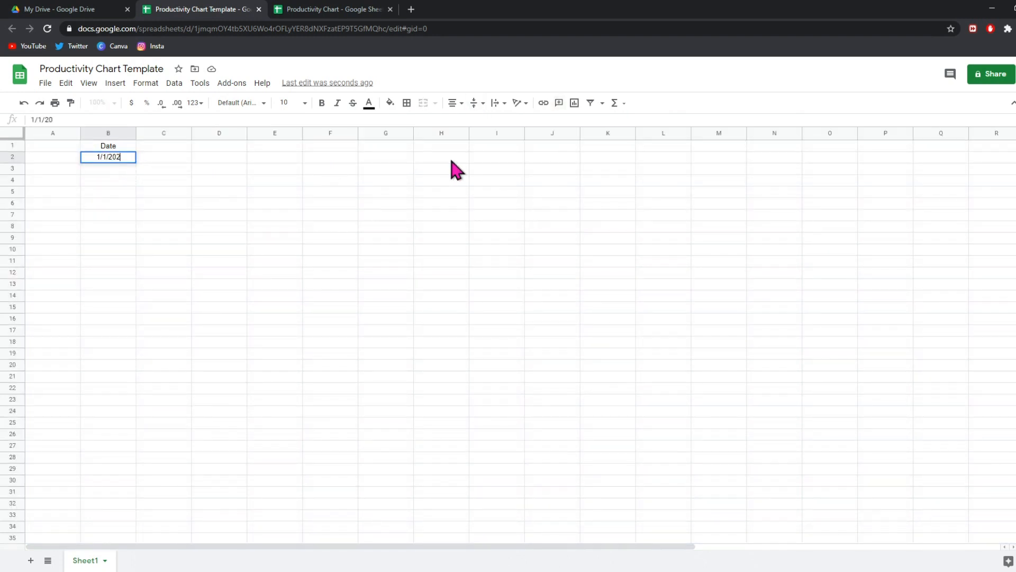
key("Return")
left_click(111, 159)
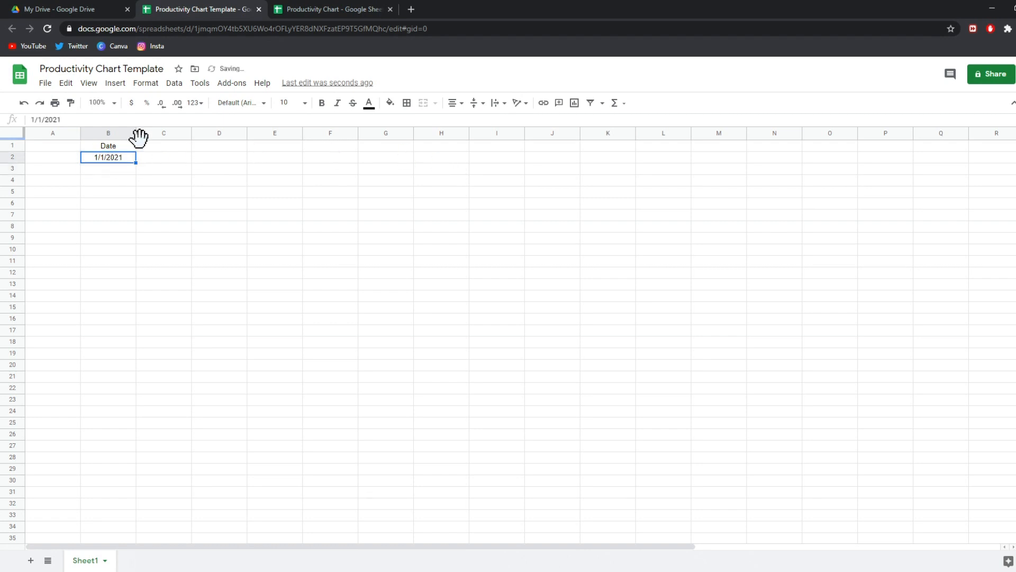
left_click_drag(136, 164, 142, 560)
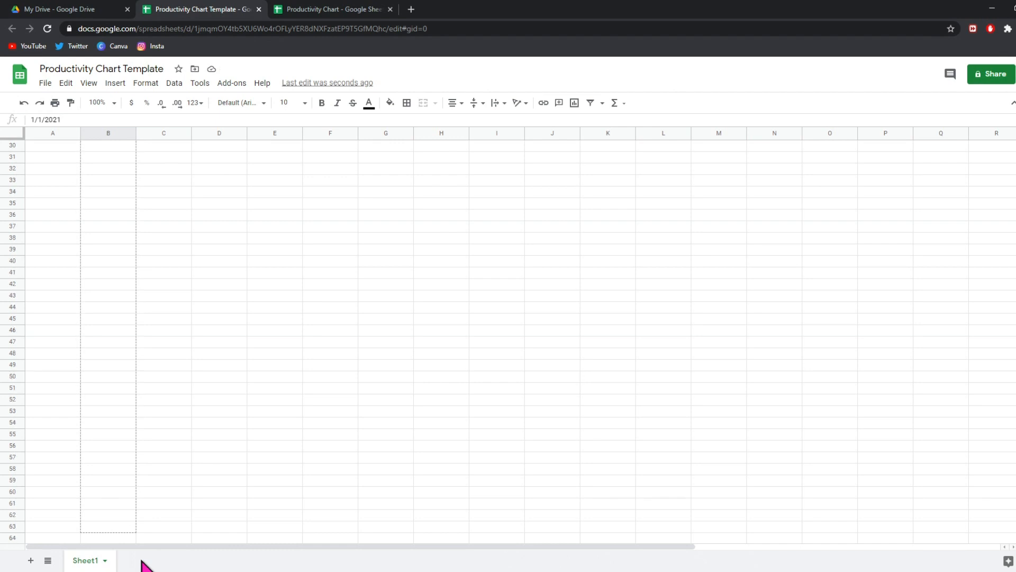
left_click_drag(141, 560, 106, 319)
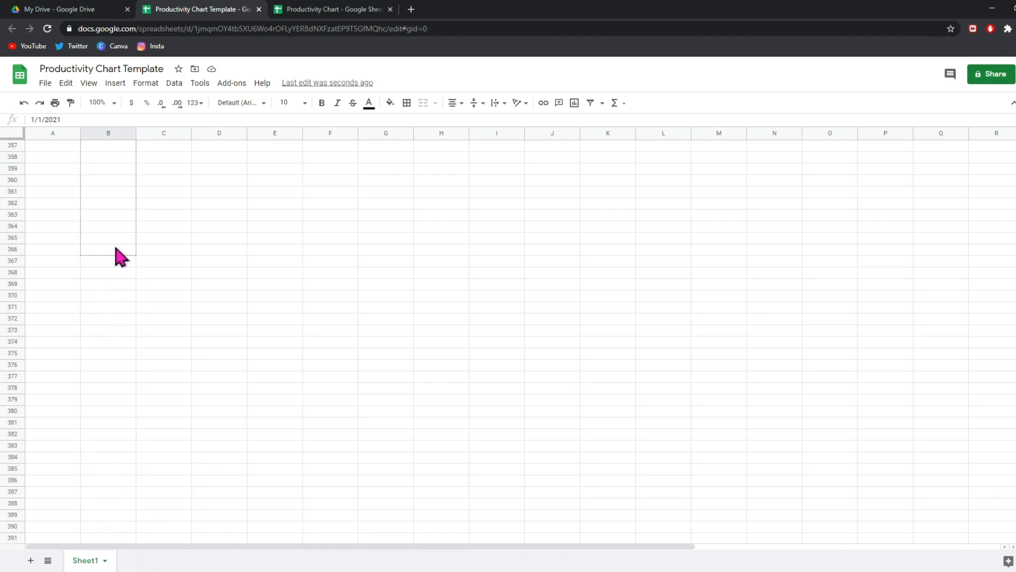
left_click_drag(118, 253, 114, 254)
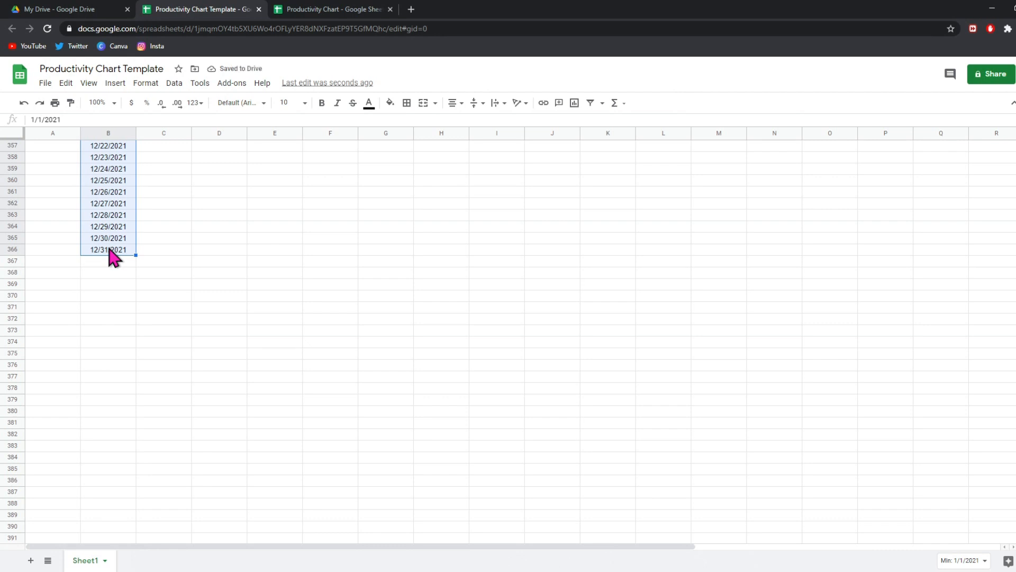
Step: Add a conditional format rule to column B that fills the cell bright green when the date is today
scroll(508, 339, "up", 20)
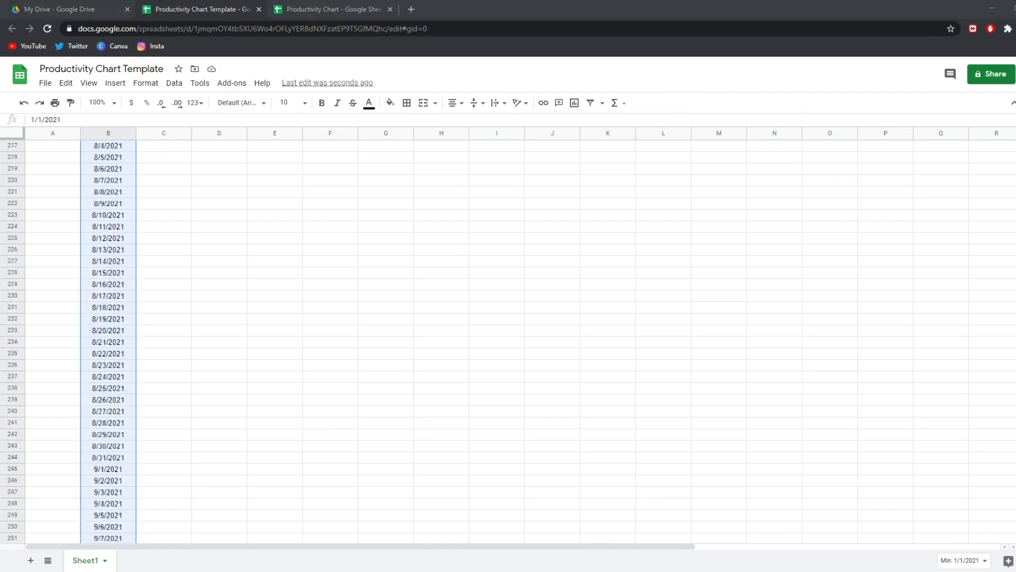
scroll(508, 339, "up", 20)
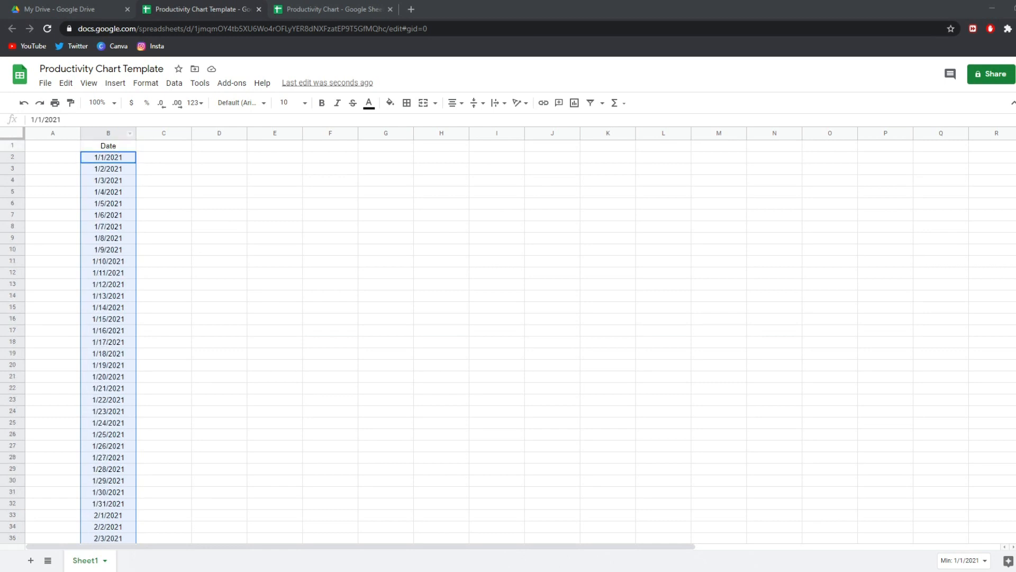
left_click(109, 133)
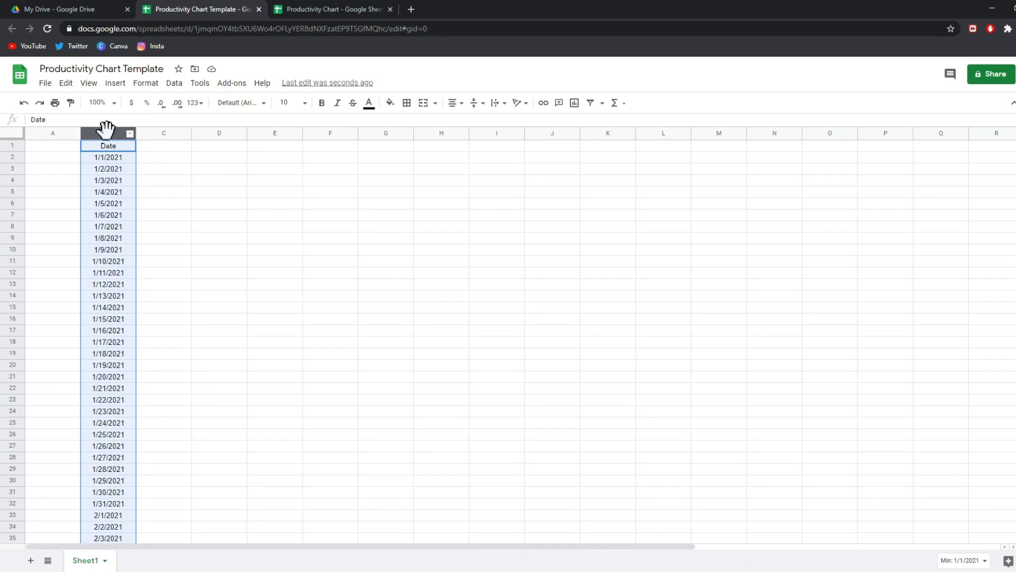
left_click(144, 85)
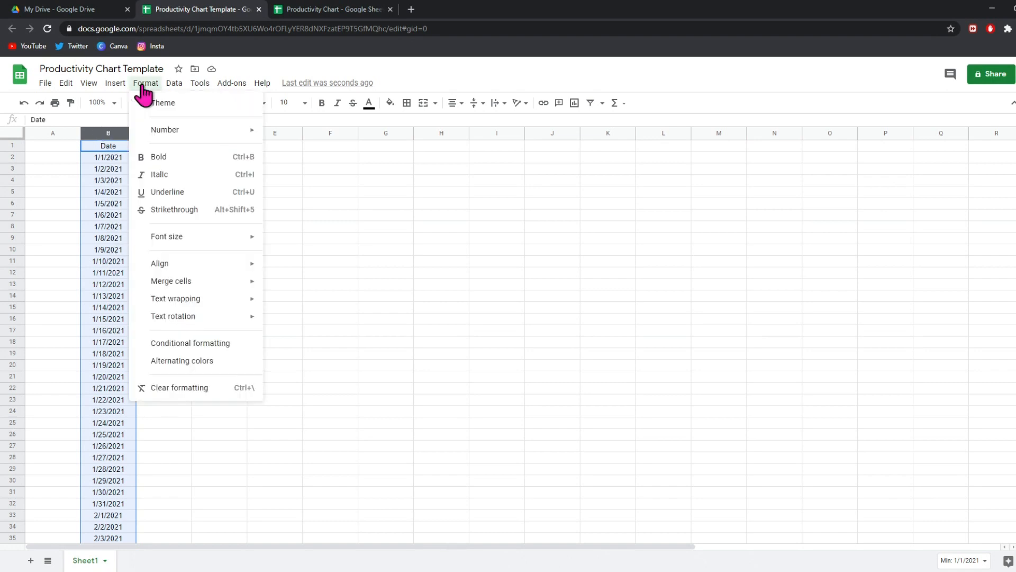
left_click(160, 349)
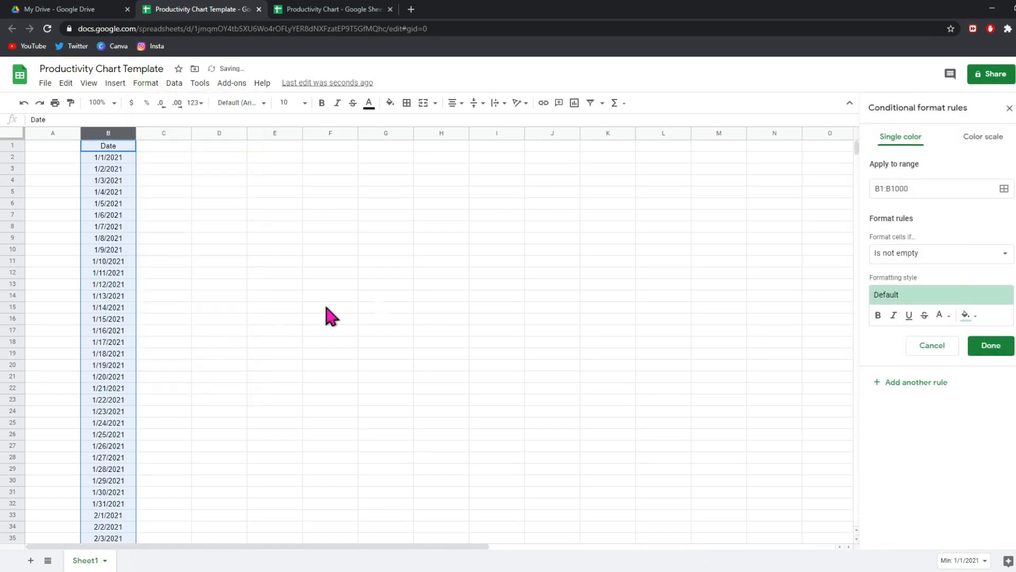
left_click(920, 257)
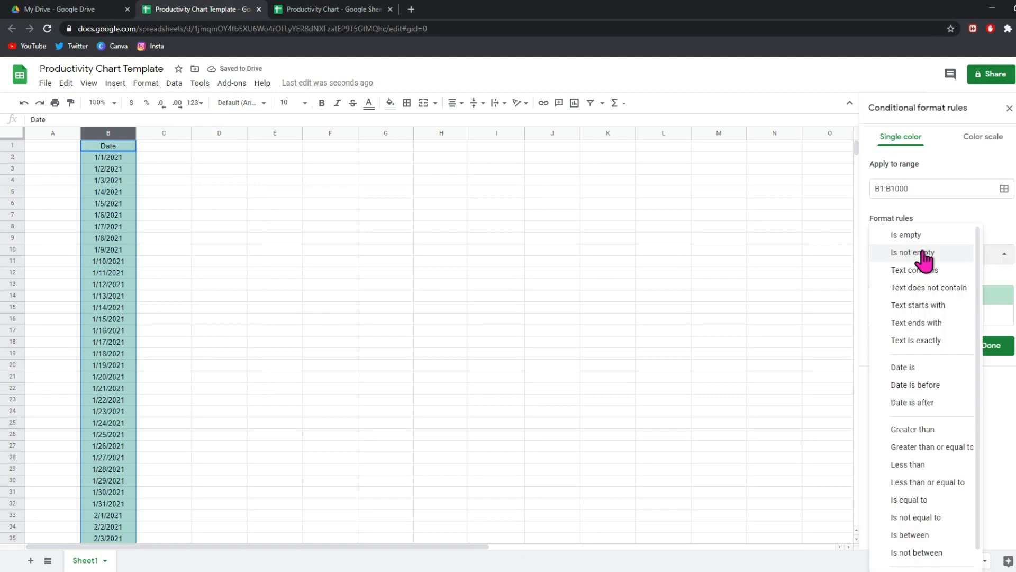
left_click(910, 367)
left_click(966, 334)
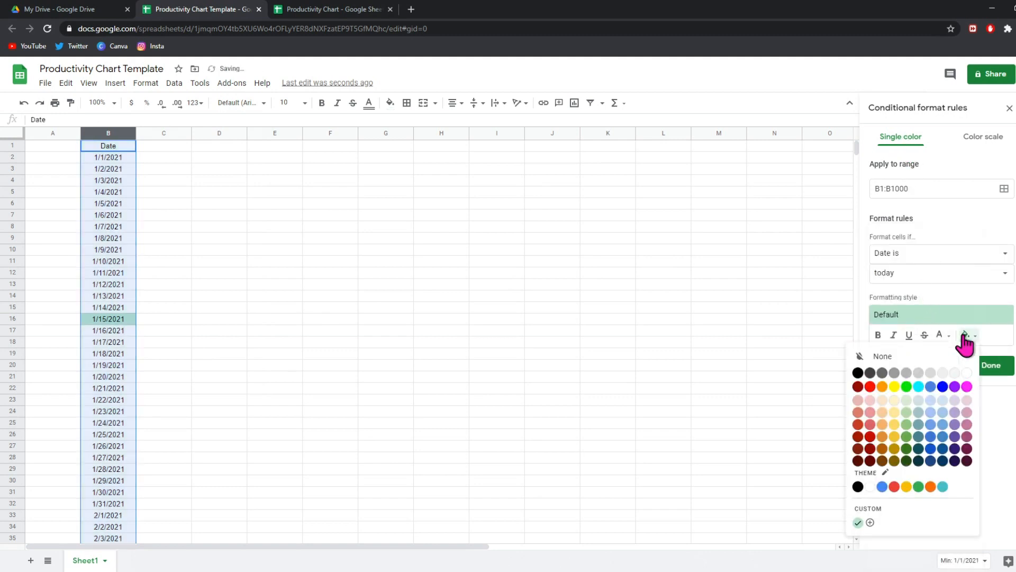
left_click(906, 389)
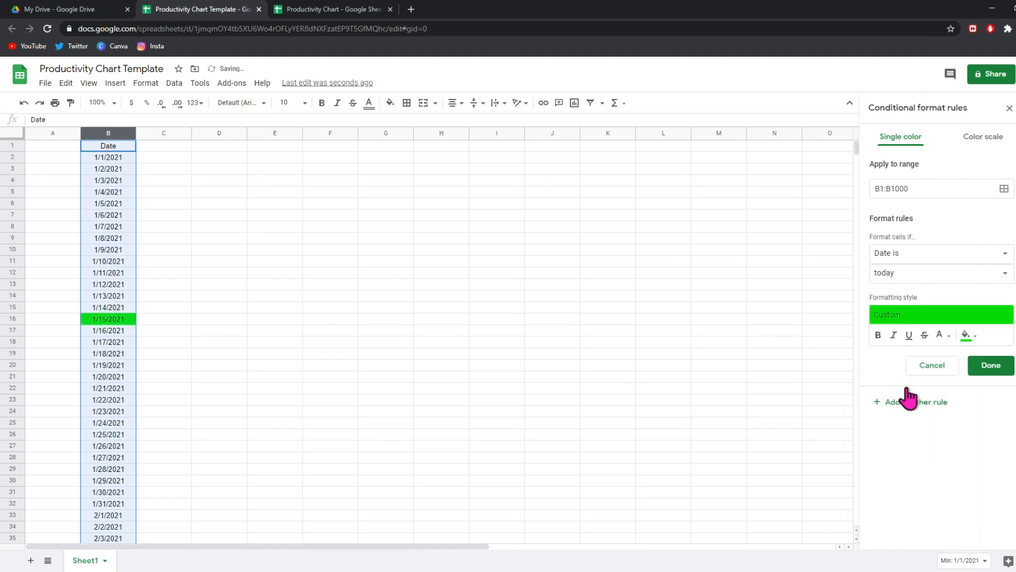
left_click(985, 373)
left_click(1009, 108)
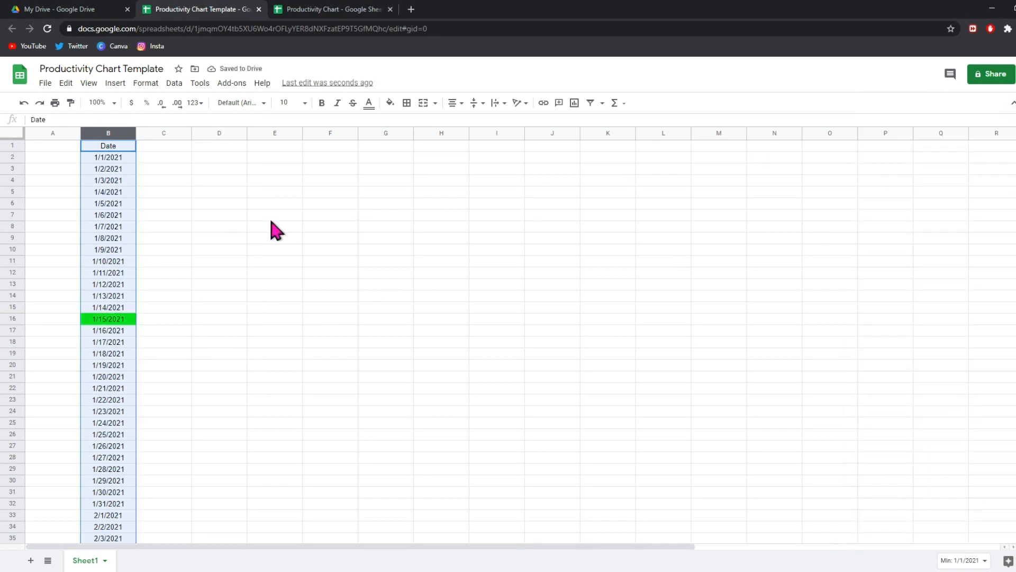
Step: Select the range C2:Z366, covering every column beside the dates from 1/1/2021 to 12/31/2021 without the header row
left_click(171, 160)
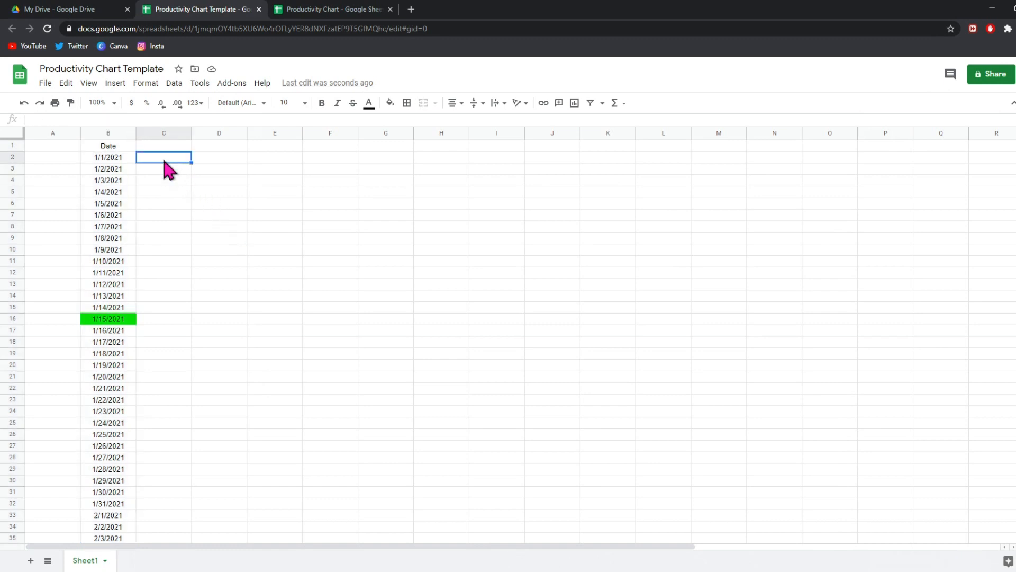
left_click_drag(217, 163, 720, 319)
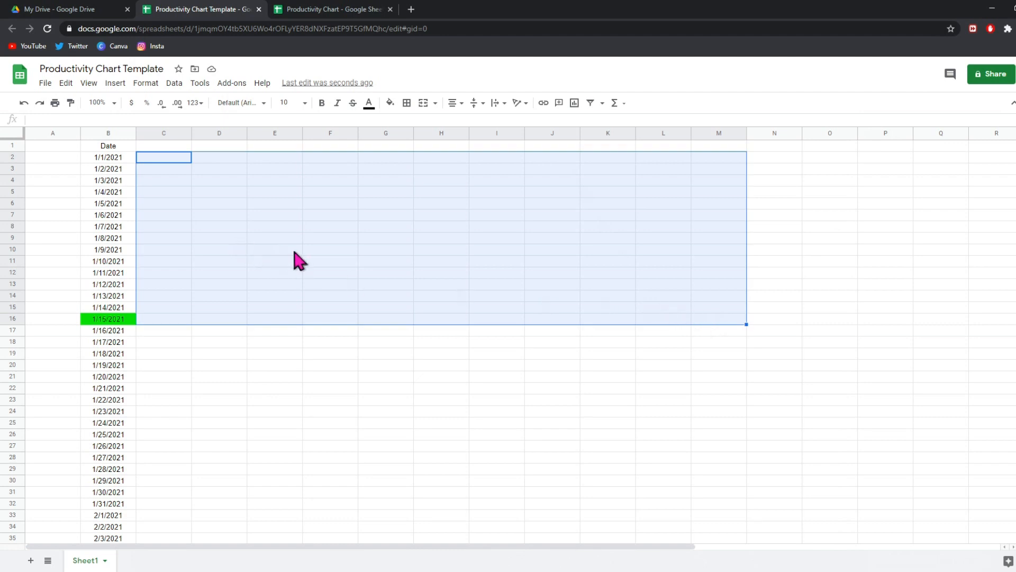
scroll(284, 246, "down", 10)
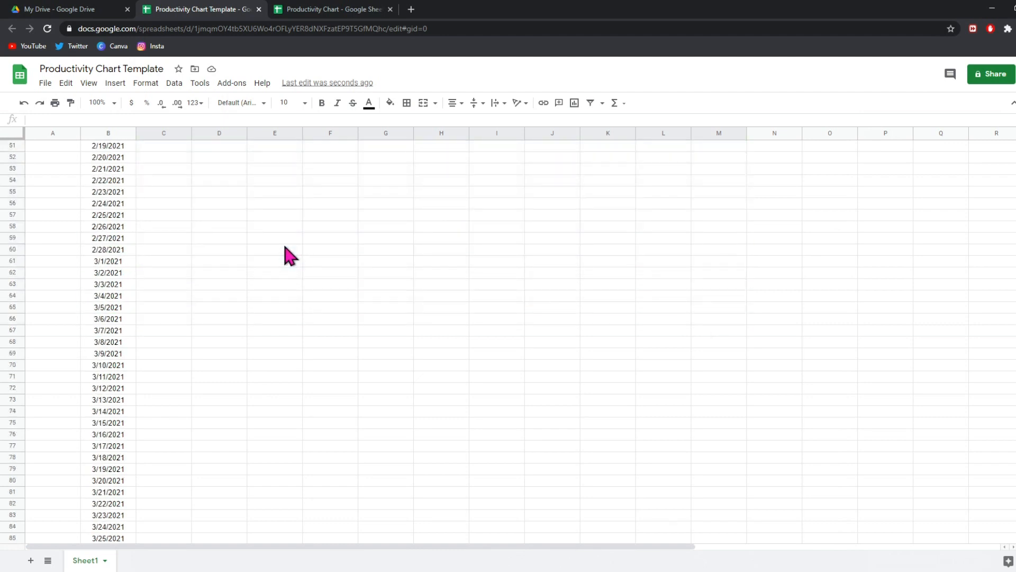
scroll(286, 252, "down", 20)
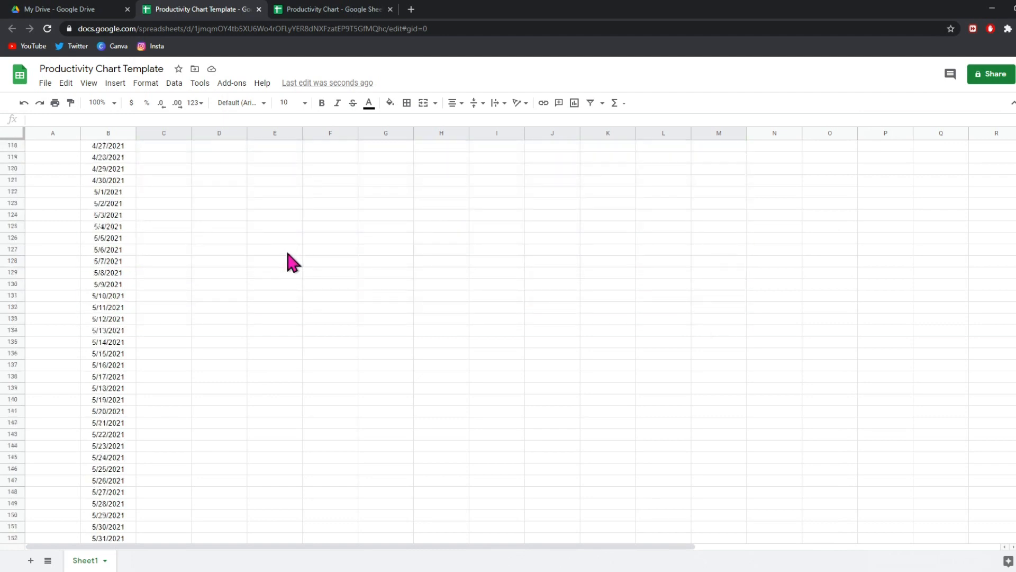
scroll(288, 256, "down", 20)
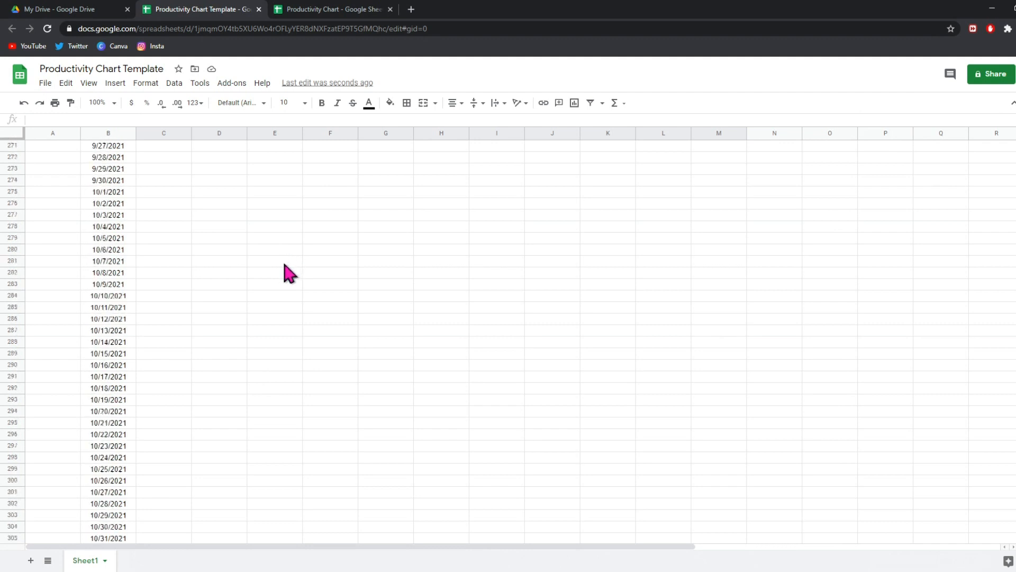
left_click(153, 260)
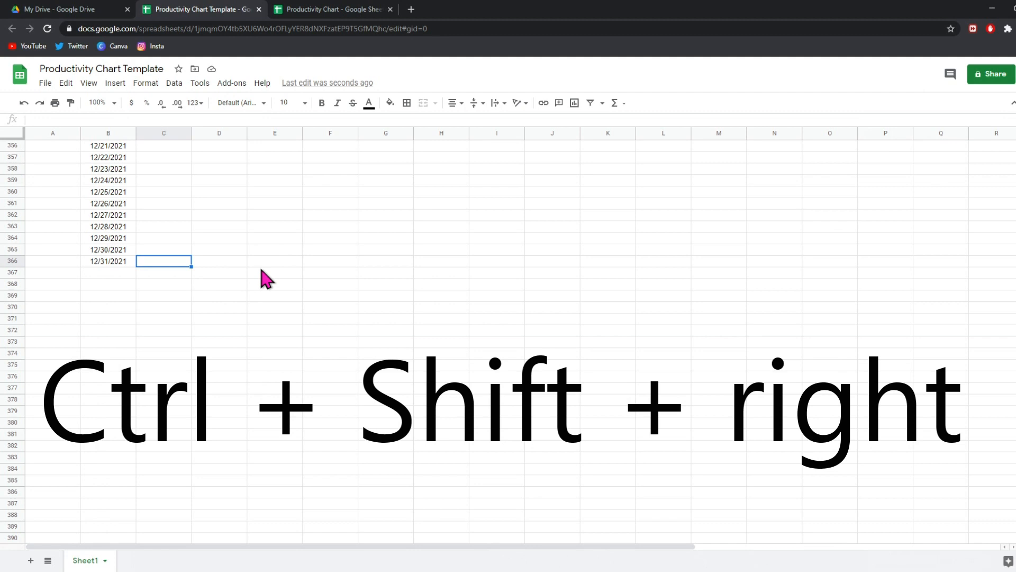
key("ctrl+shift+Right")
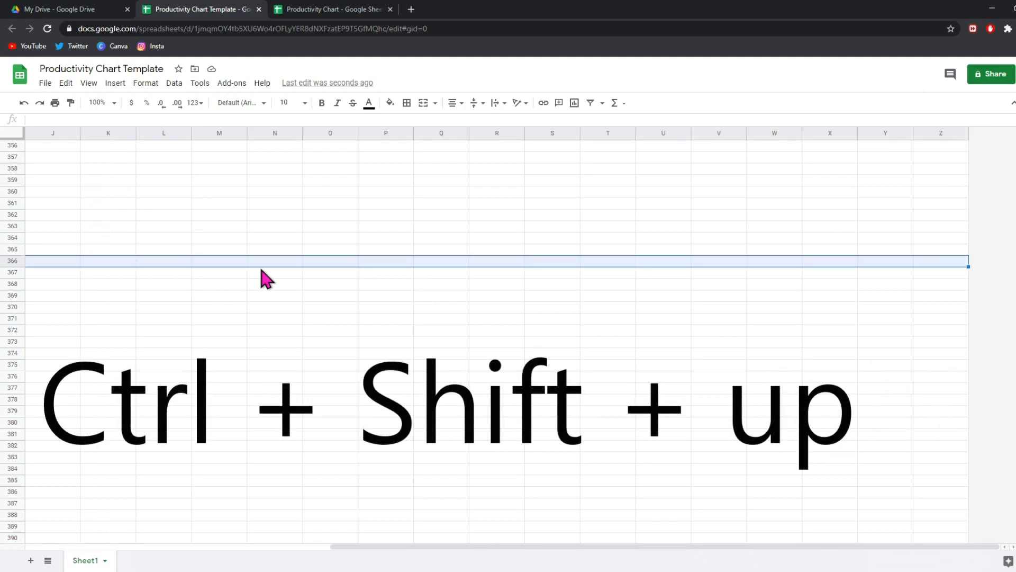
key("ctrl+shift+Up")
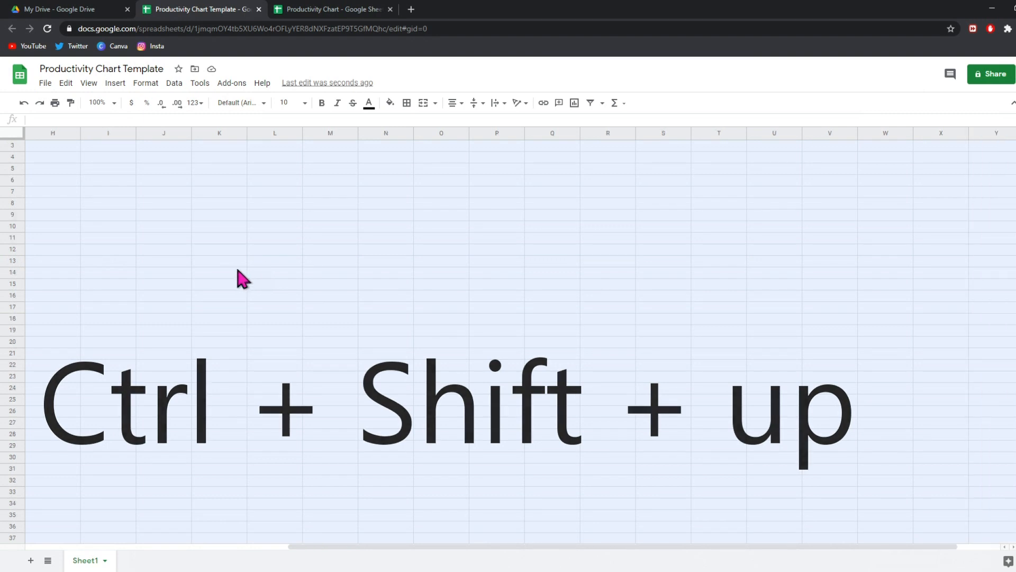
scroll(241, 274, "left", 5)
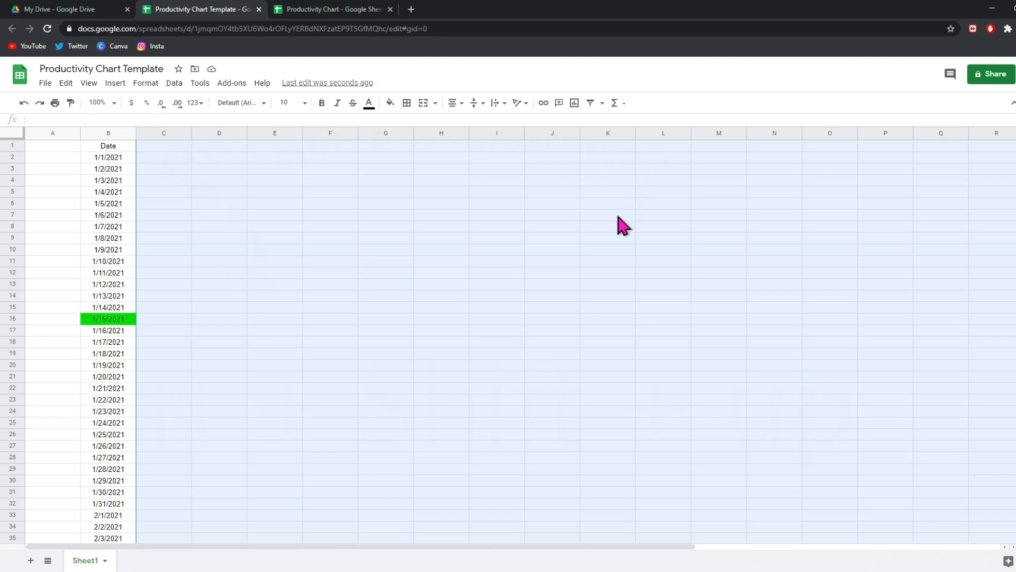
key("shift+Down")
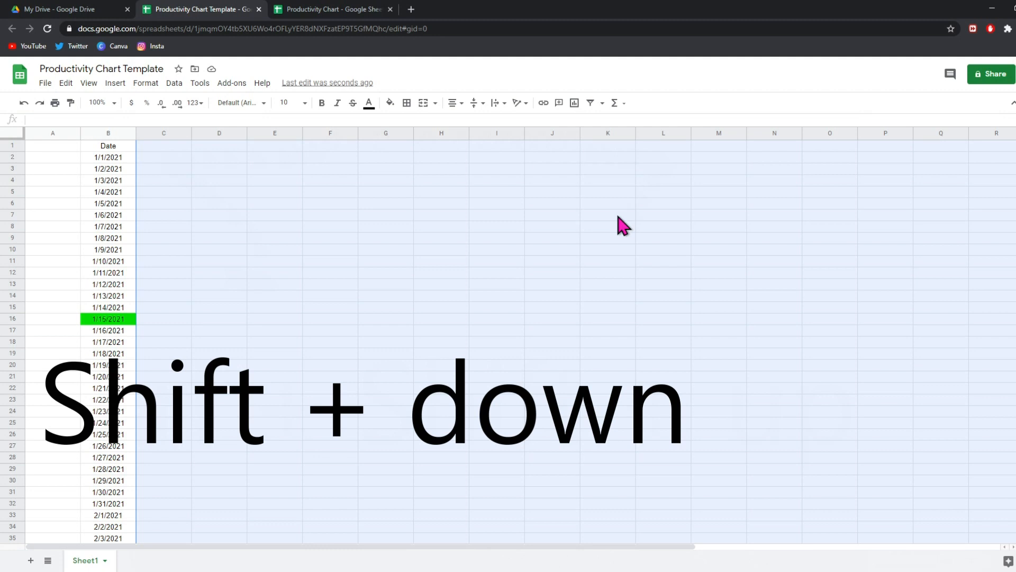
key("shift+Down")
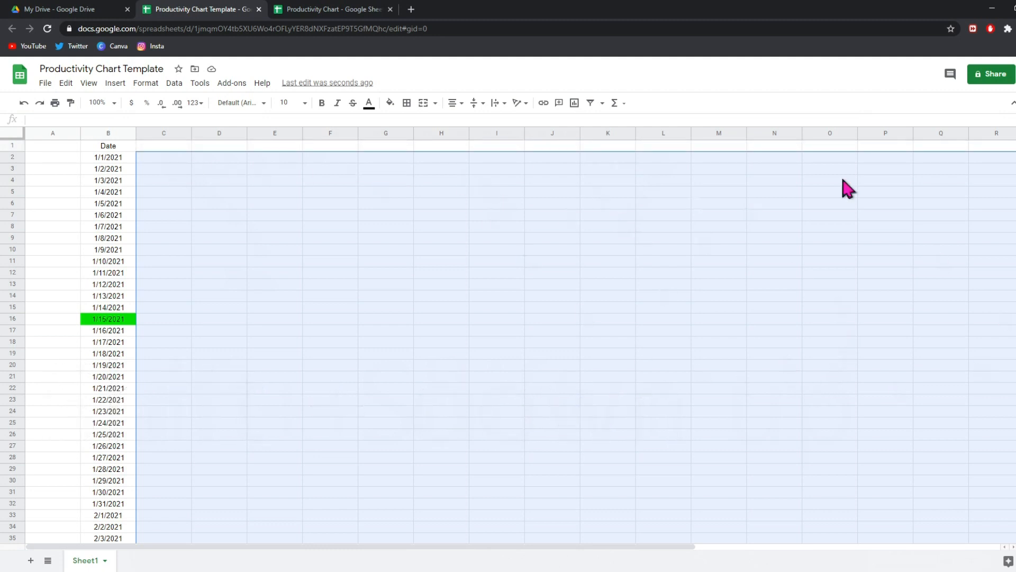
Step: Add a conditional format rule to C2:Z366 that fills cells light red when the value is equal to 0
left_click(148, 85)
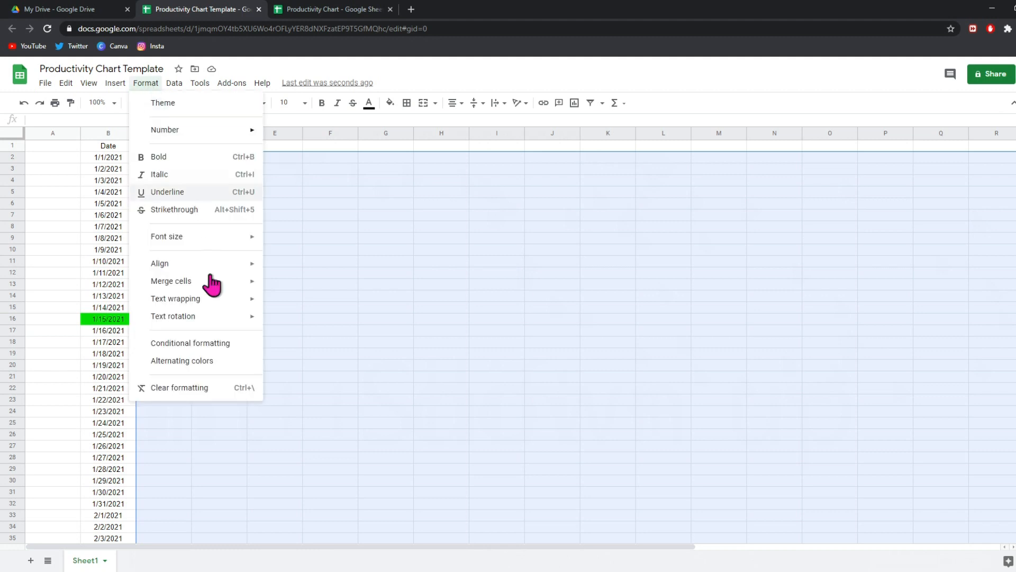
left_click(204, 345)
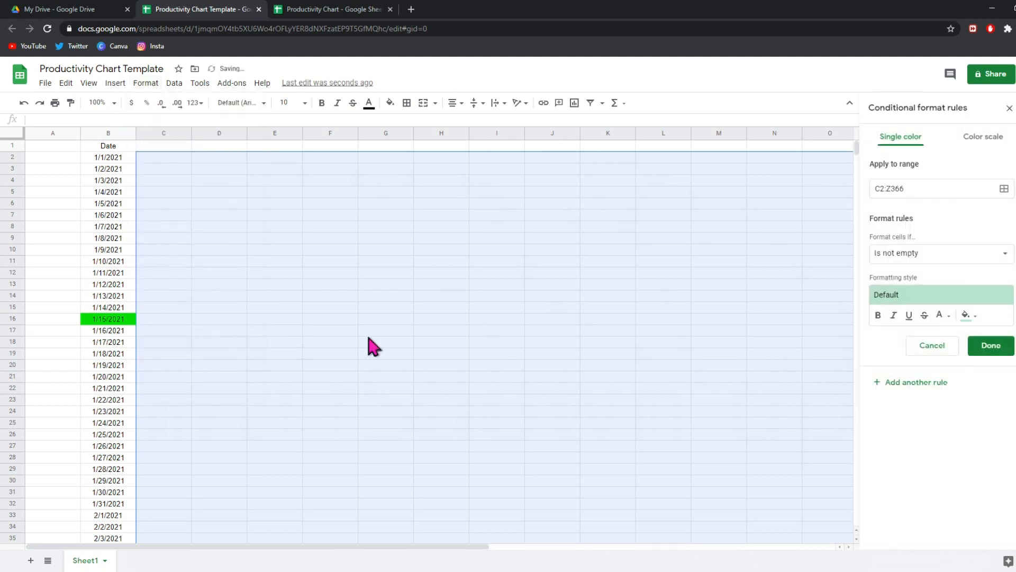
left_click(924, 260)
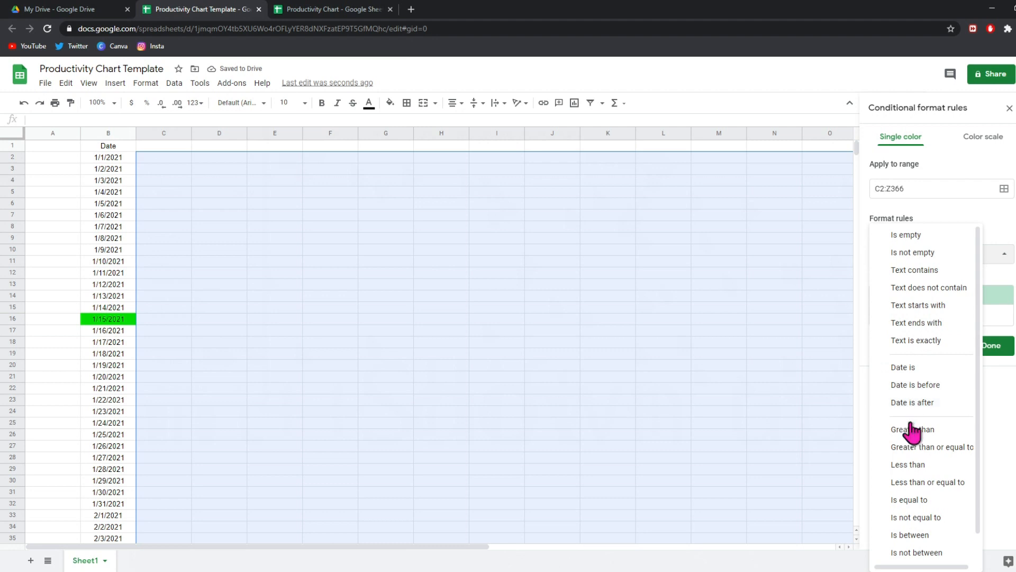
left_click(923, 501)
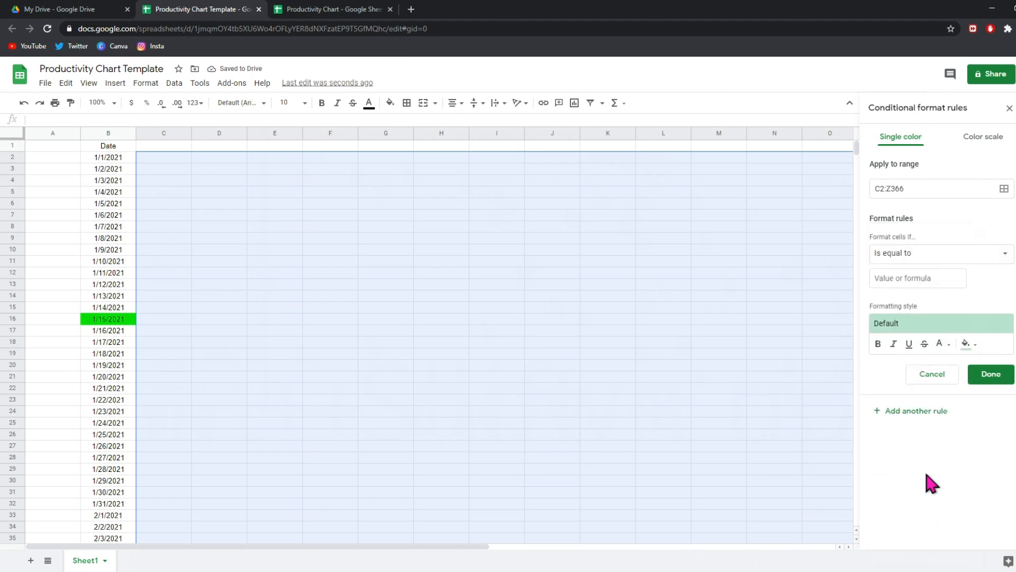
left_click(925, 276)
type("0")
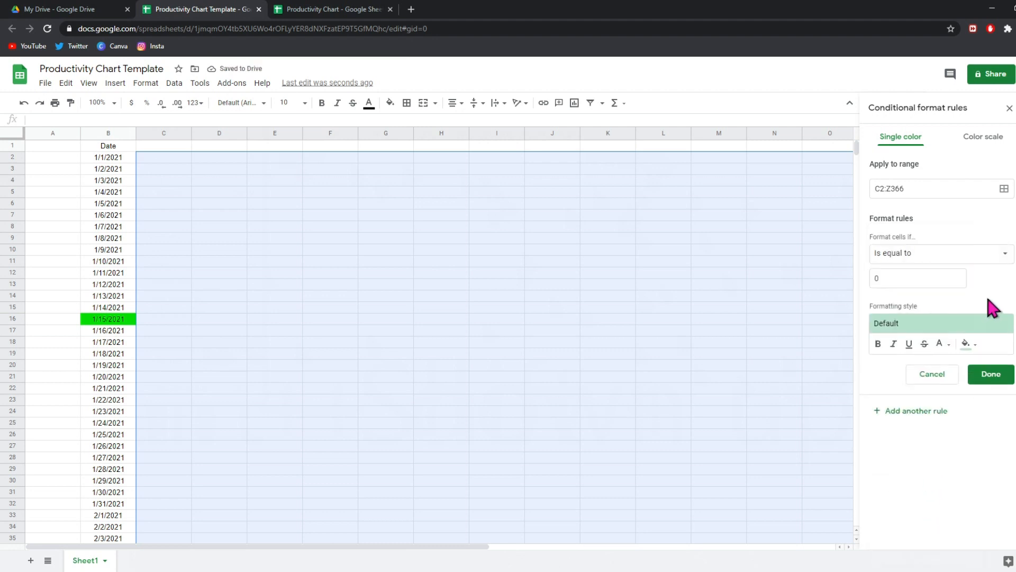
left_click(966, 343)
left_click(870, 409)
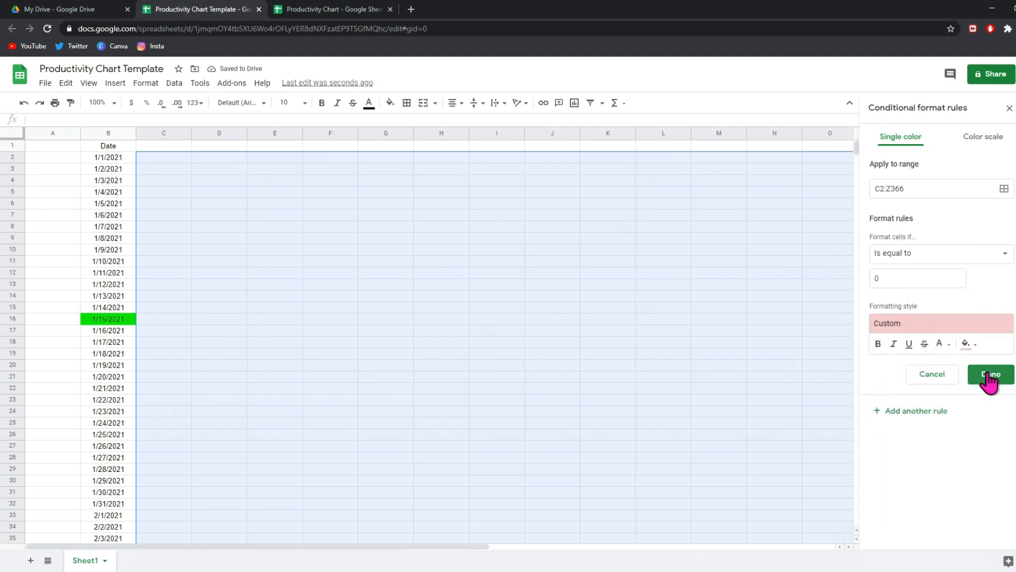
left_click(916, 189)
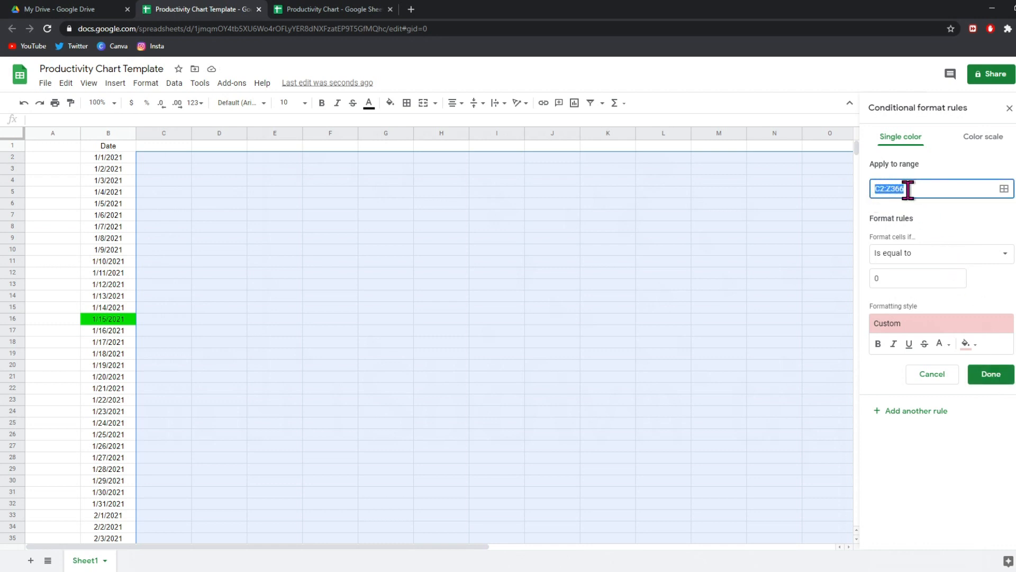
left_click(990, 374)
Step: Add another rule to C2:Z366 that fills cells light yellow when the value is equal to 1
left_click(909, 183)
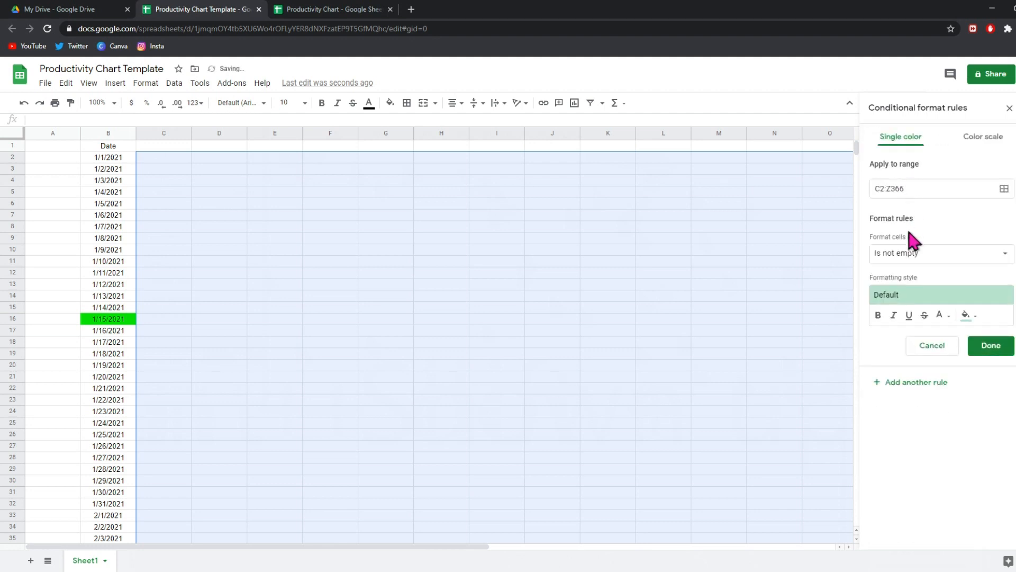
left_click(918, 257)
left_click(917, 508)
left_click(922, 280)
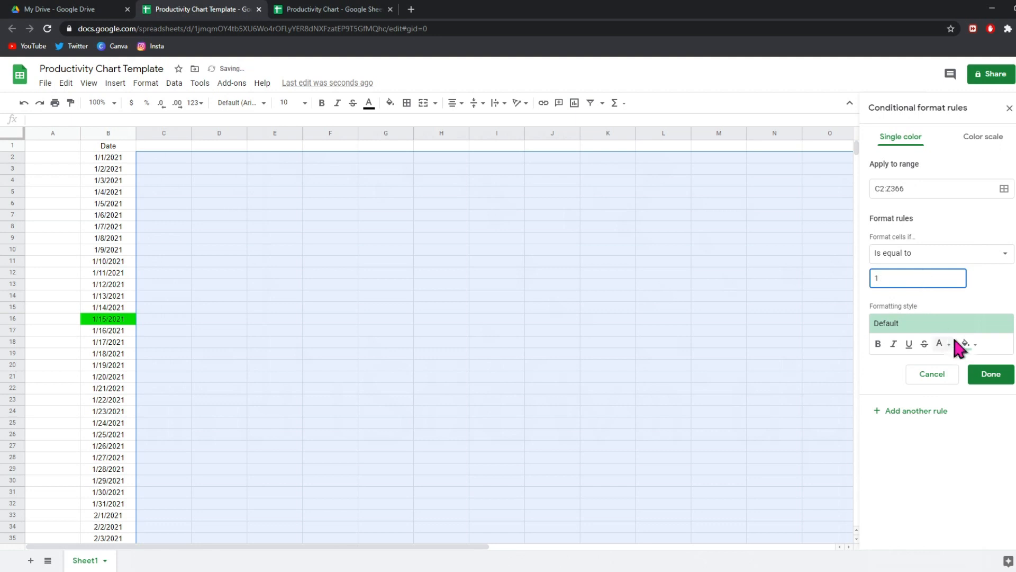
left_click(969, 343)
left_click(895, 410)
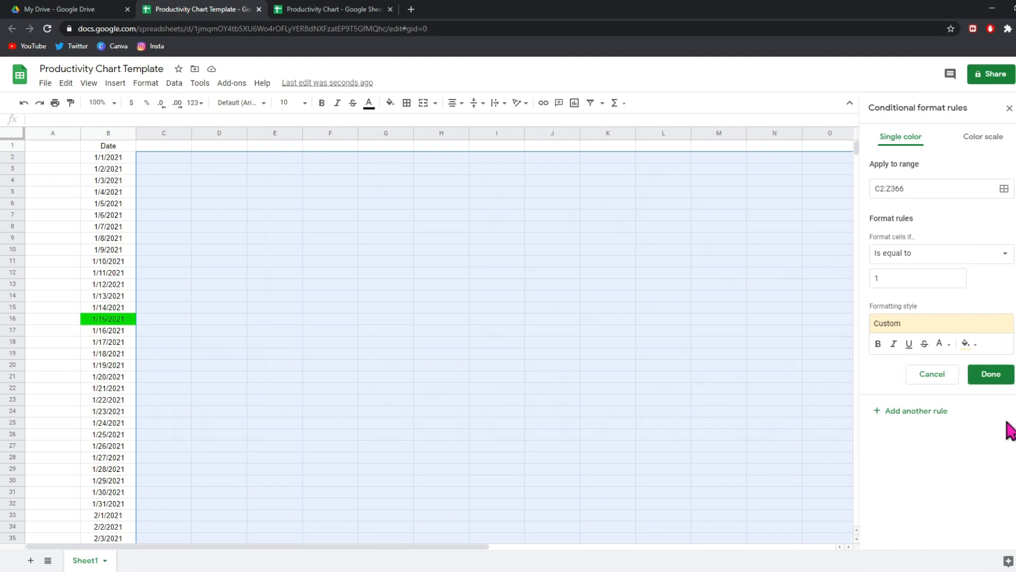
left_click(998, 380)
Step: Add a rule to C2:Z366 that applies the default green style when the text contains "Done"
left_click(944, 233)
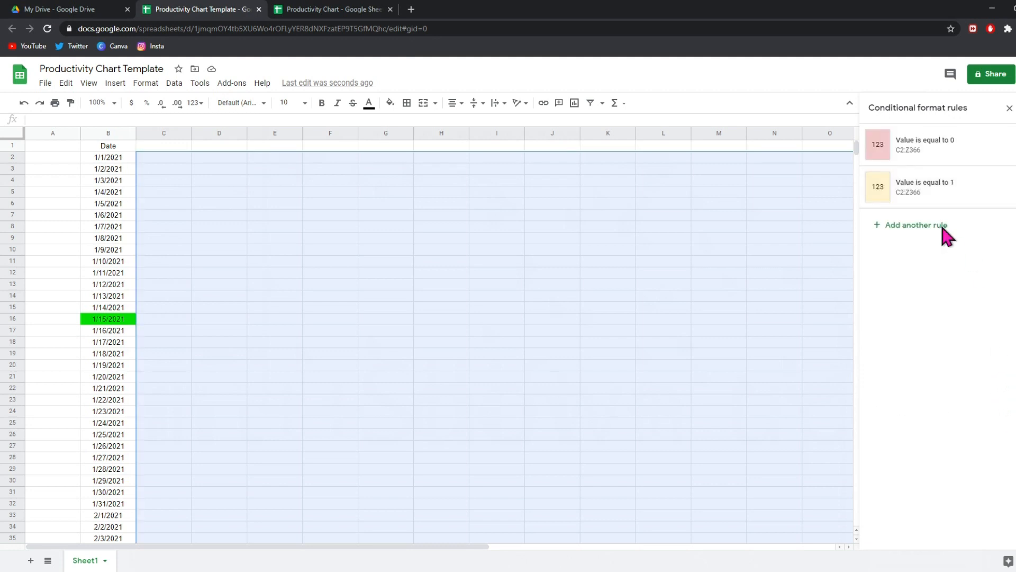
left_click(923, 259)
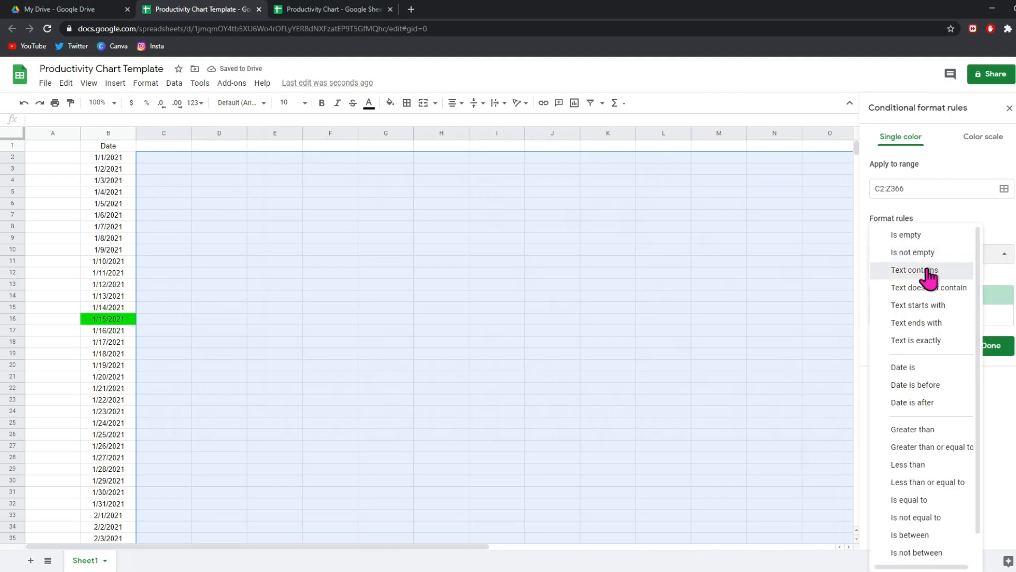
left_click(930, 271)
left_click(917, 276)
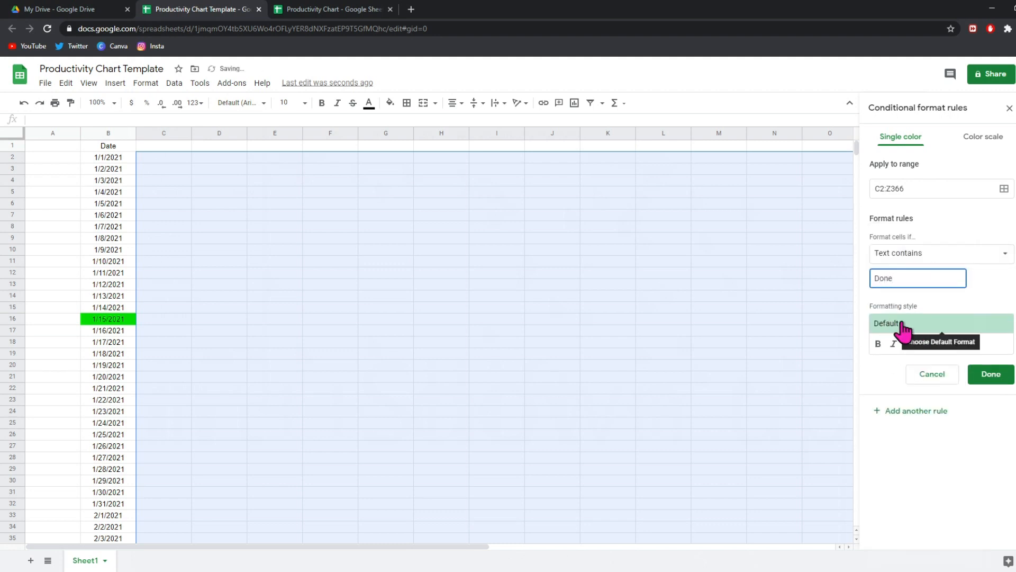
left_click(989, 375)
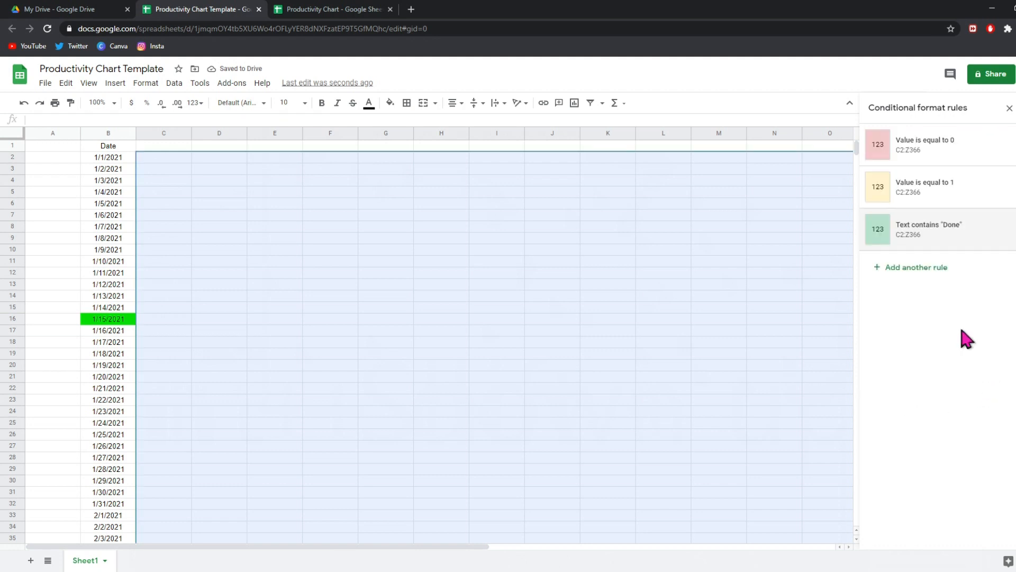
Step: Add a conditional format rule to C2:Z366 that applies the default green style when the text contains "Finished"
left_click(925, 269)
left_click(916, 259)
left_click(918, 270)
left_click(912, 276)
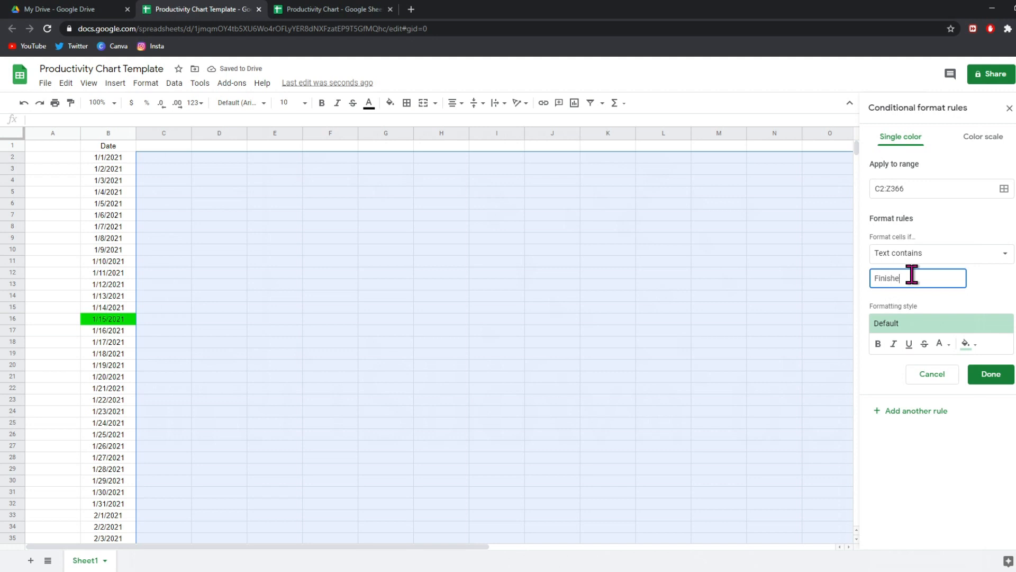
left_click(980, 376)
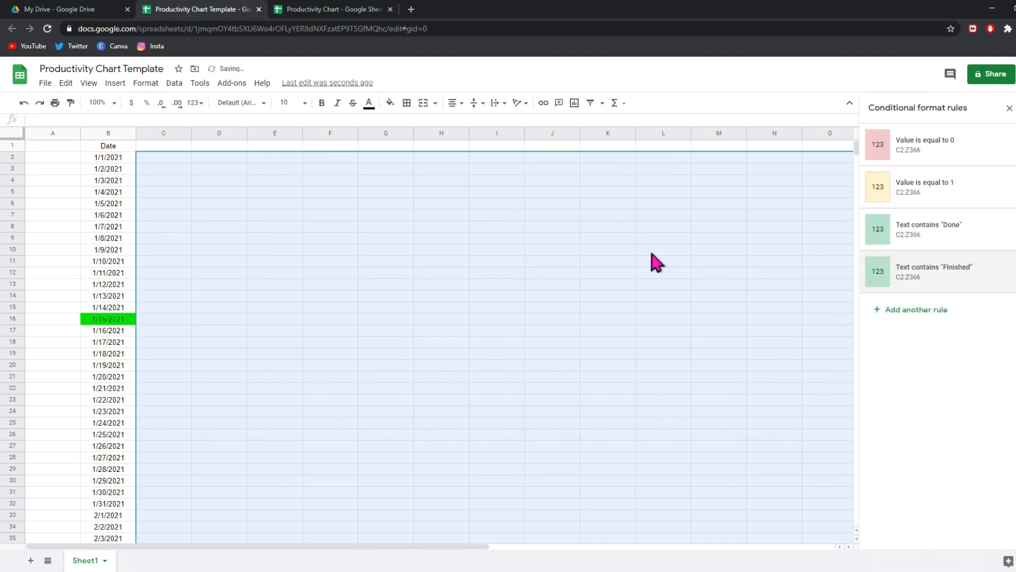
Step: Test the formatting rules by entering 0, 1, Done and Finished in cells D3 to D6
left_click(329, 204)
left_click(219, 169)
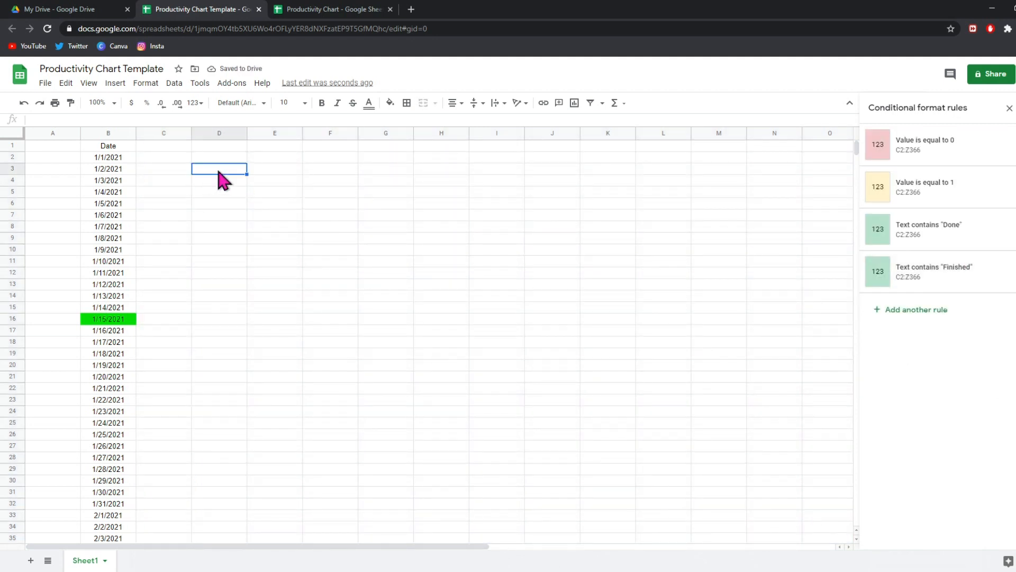
type("0")
key("Return")
type("1")
key("Return")
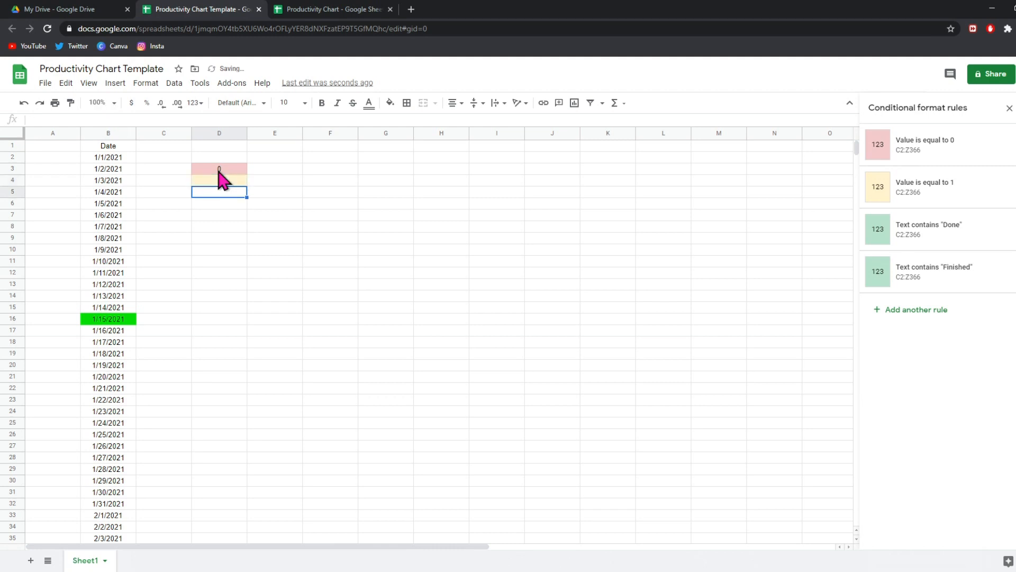
type("Done")
key("Return")
type("F")
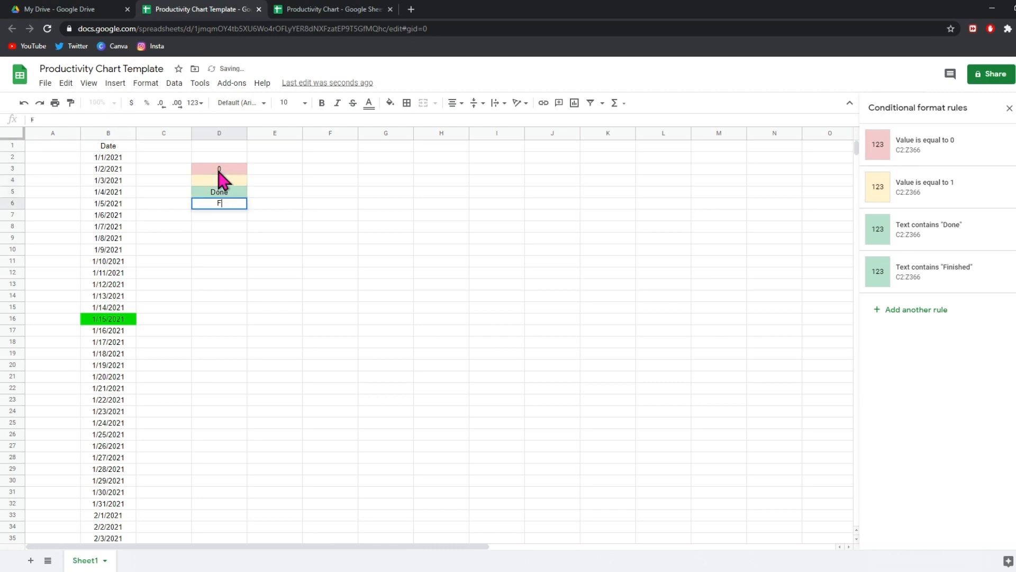
type("inished")
key("Return")
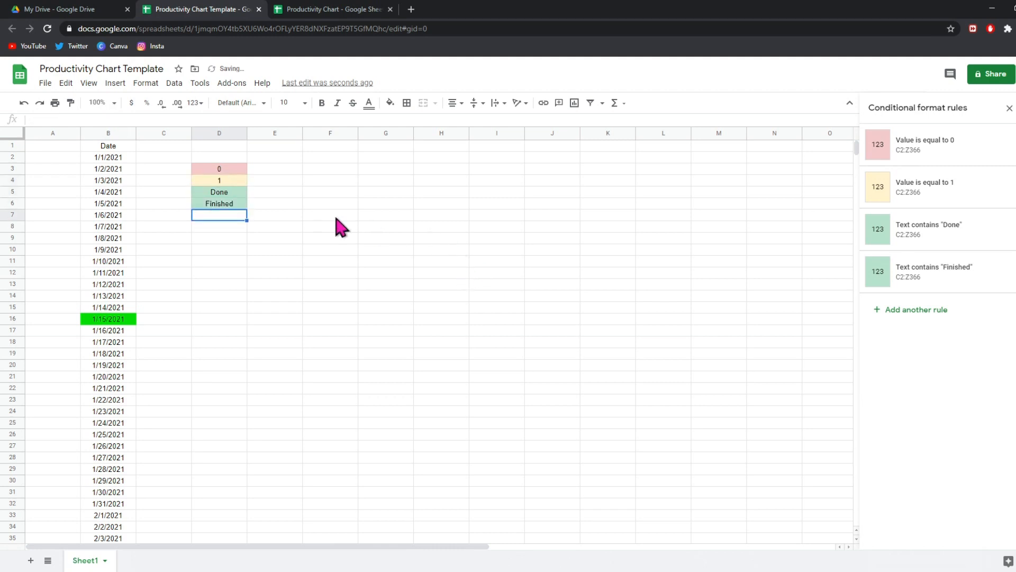
Step: Clear the test entries from D3:D6
left_click_drag(230, 170, 227, 208)
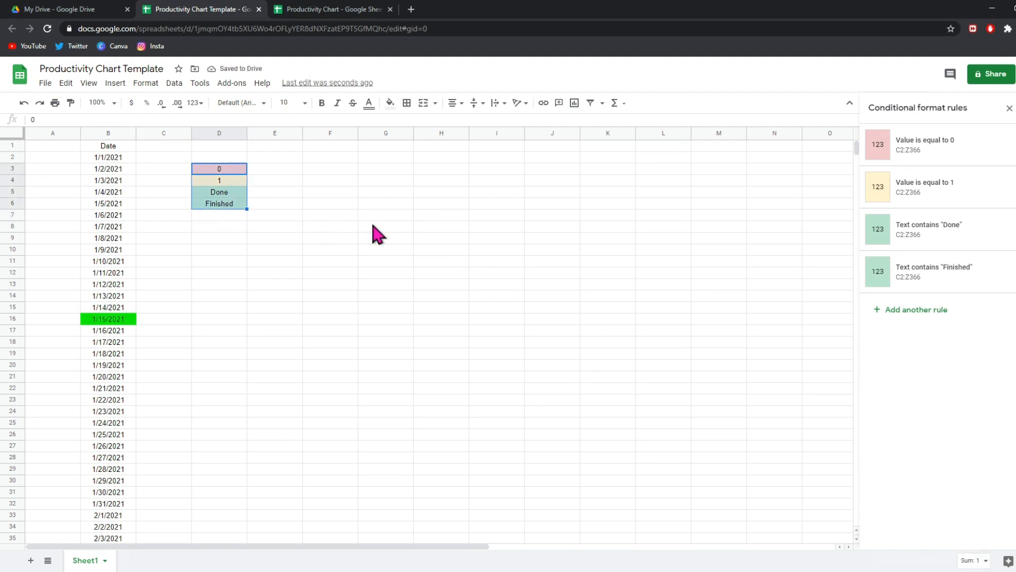
key("Delete")
left_click(280, 185)
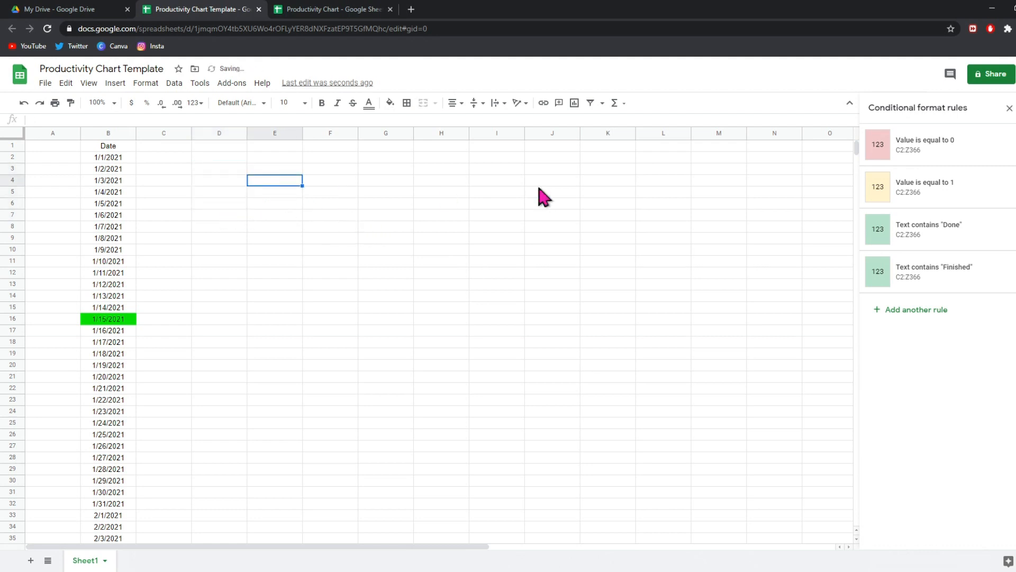
left_click_drag(240, 173, 234, 205)
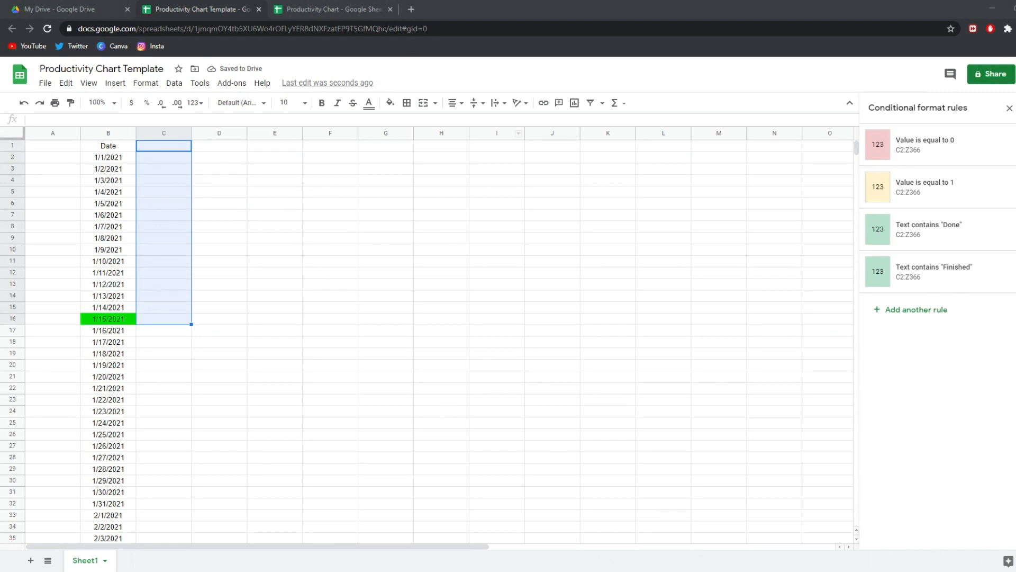
Step: Add the column headers Task 1, Task 2 and Task 3 in C1, D1 and E1
left_click(154, 146)
type("Task 1")
key("Tab")
type("Task")
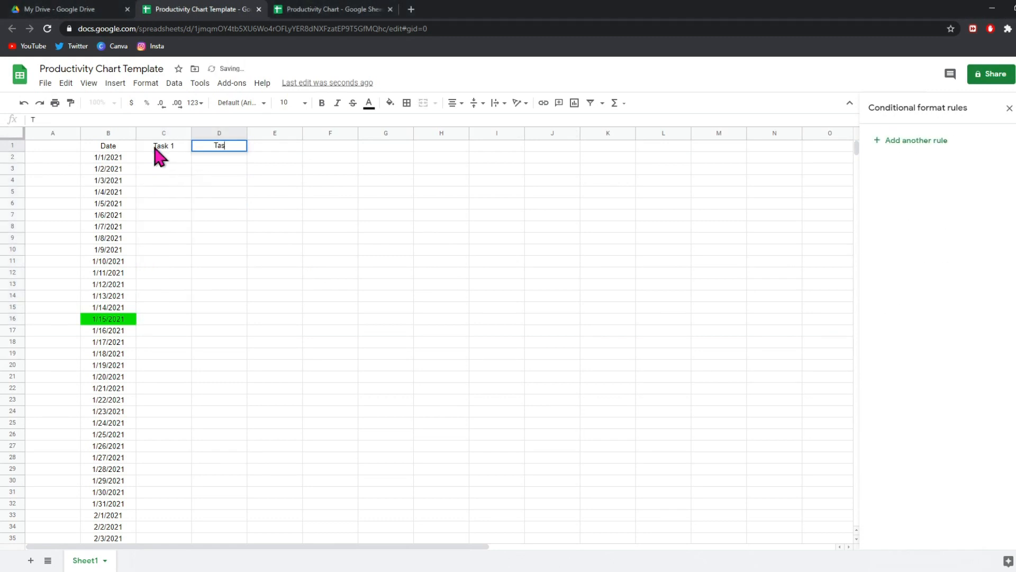
key("Tab")
key("shift+Tab")
type("Task 2")
key("Tab")
type("Tas")
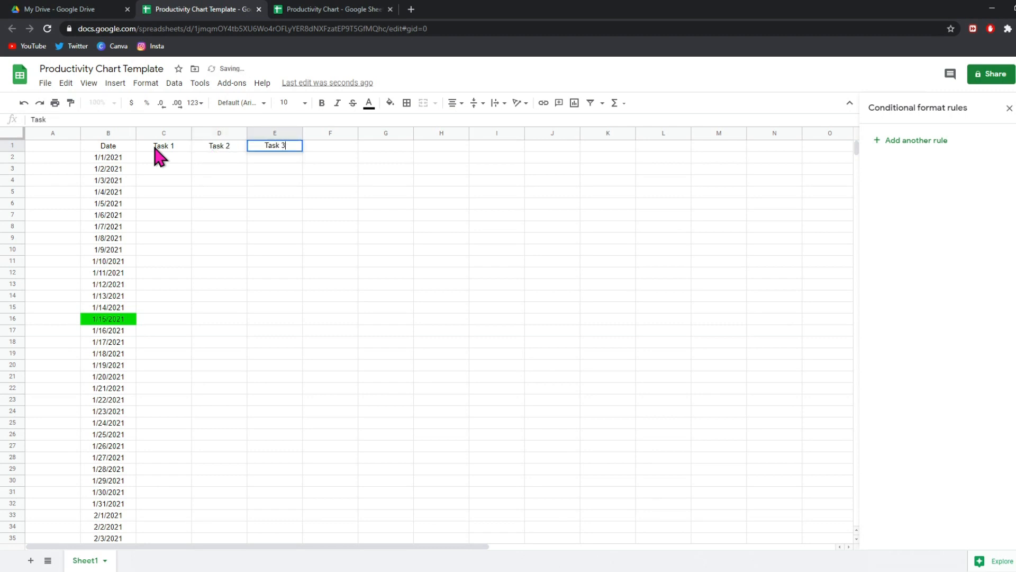
type("k 3")
key("Return")
Step: Fill the Task 1 column with sample 0 and 1 values for 1/1/2021 through 1/15/2021
left_click(154, 158)
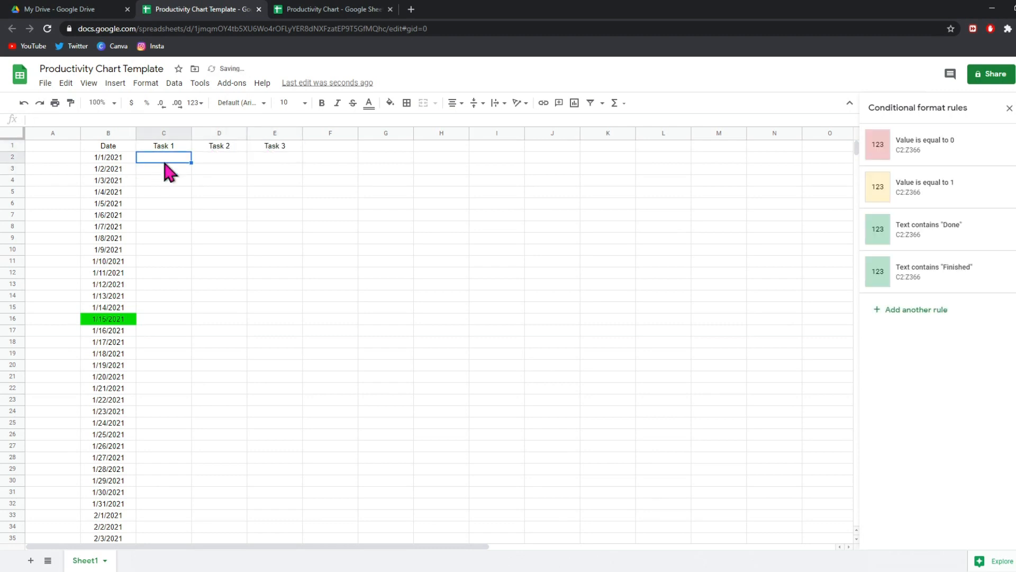
type("0")
key("Return")
type("0")
key("Return")
type("0")
key("Return")
type("1")
key("Return")
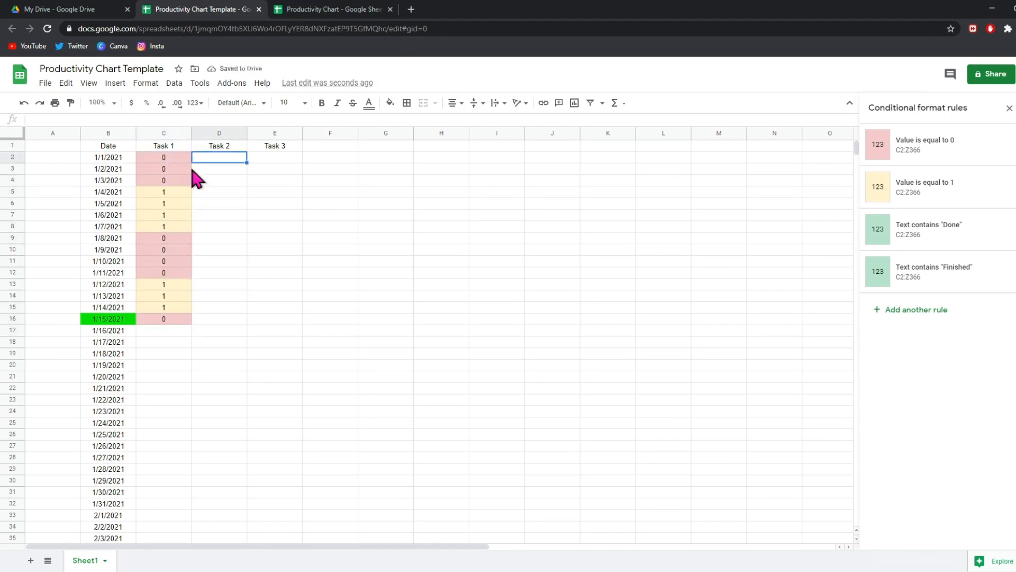
Step: Fill Task 2 with sample 0s and 1s ending in Finished on 1/12/2021, and Task 3 with 0s and 1s through 1/15/2021
key("Return")
type("1")
key("Return")
type("1")
key("Return")
type("Finished")
key("Return")
key("Right")
key("Up")
key("Up")
key("Up")
key("Up")
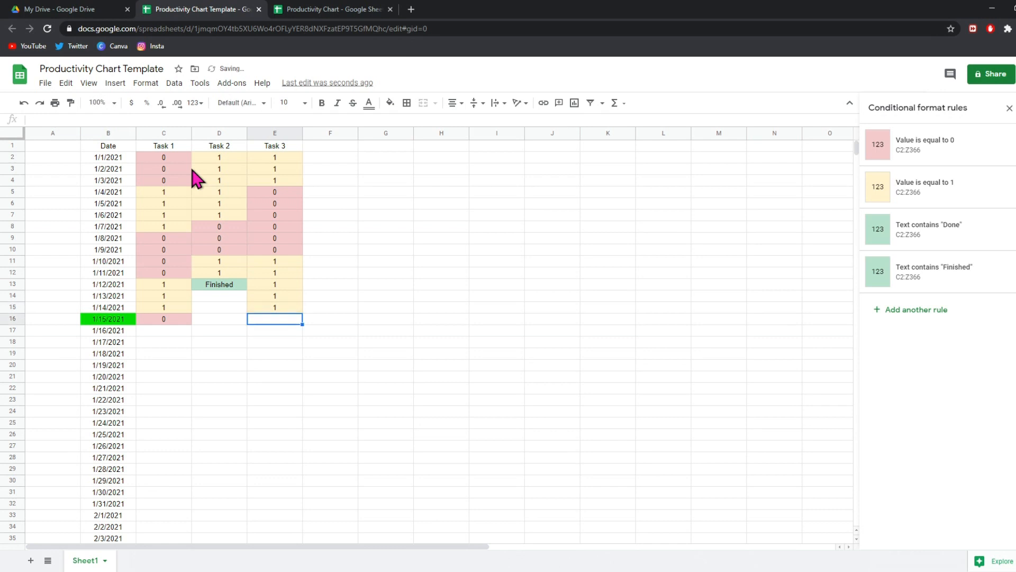
key("Return")
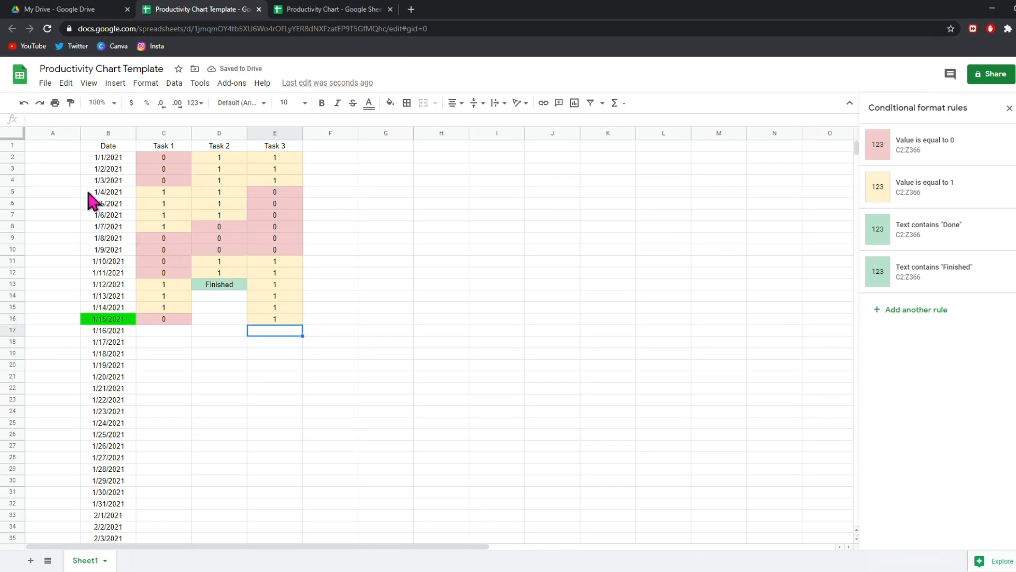
left_click(63, 156)
left_click_drag(161, 158, 273, 158)
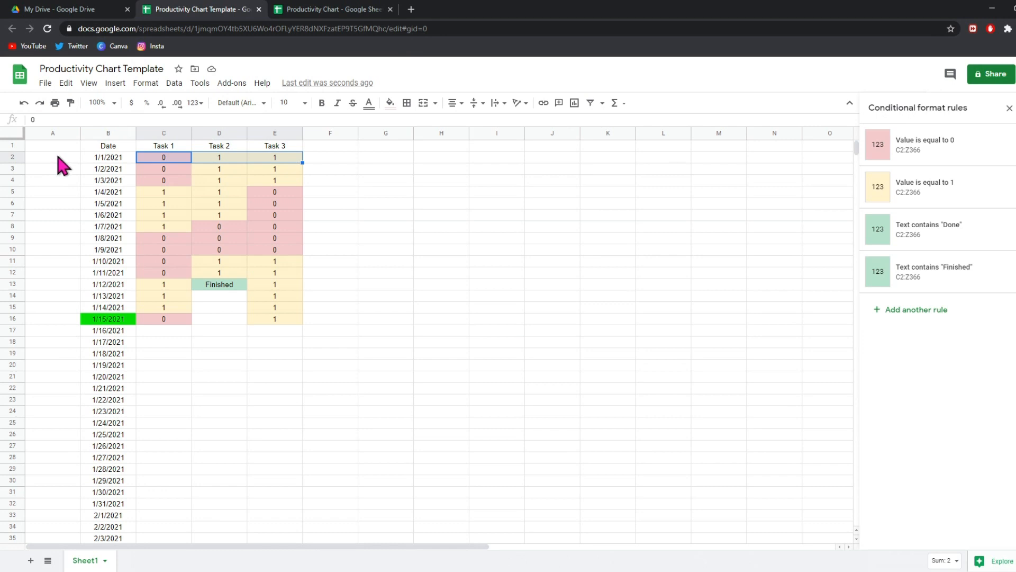
left_click(221, 160)
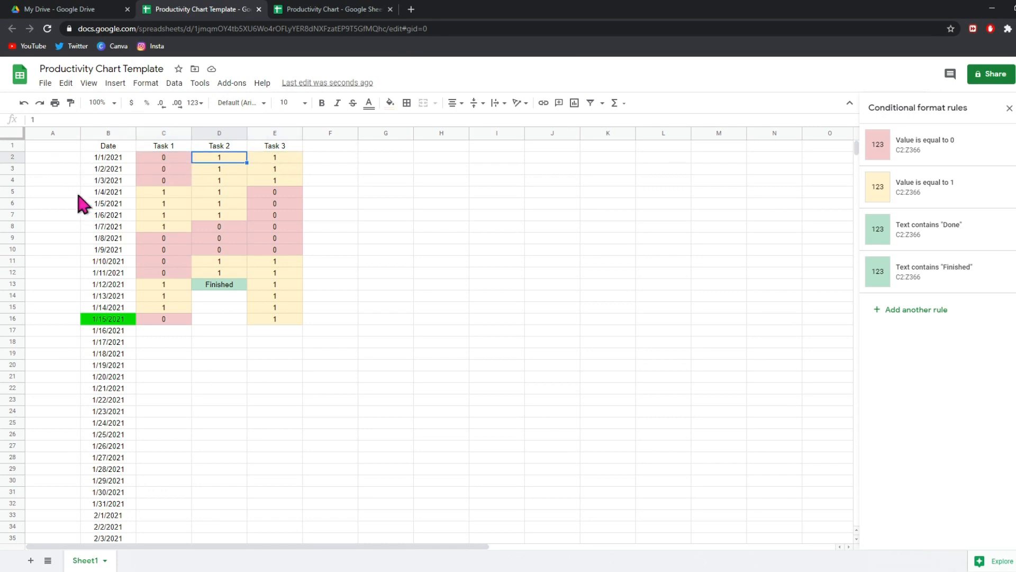
left_click(56, 159)
left_click(402, 263)
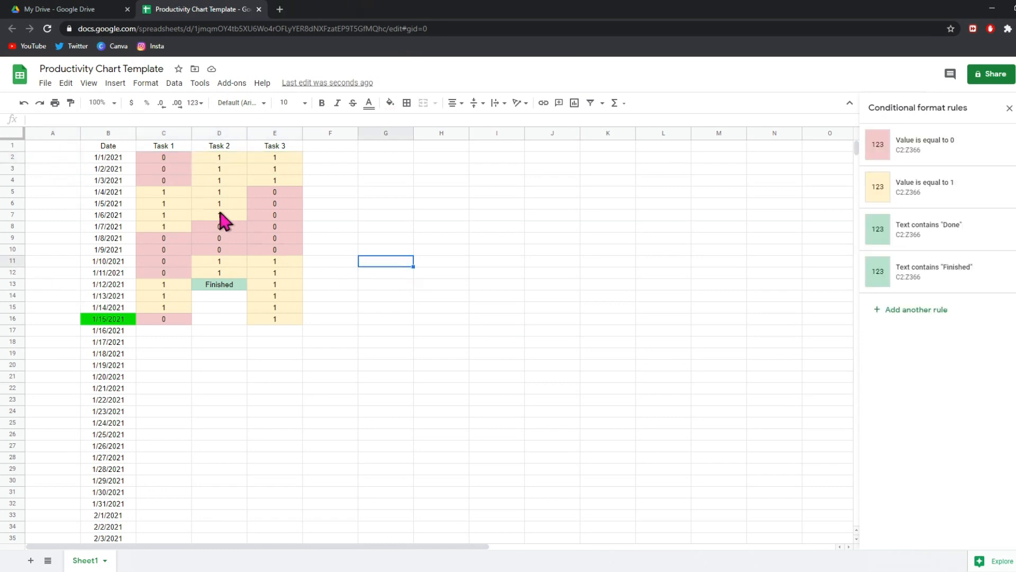
Step: Enter an IF formula in A2 with the date condition B2 <= NOW()
left_click(51, 159)
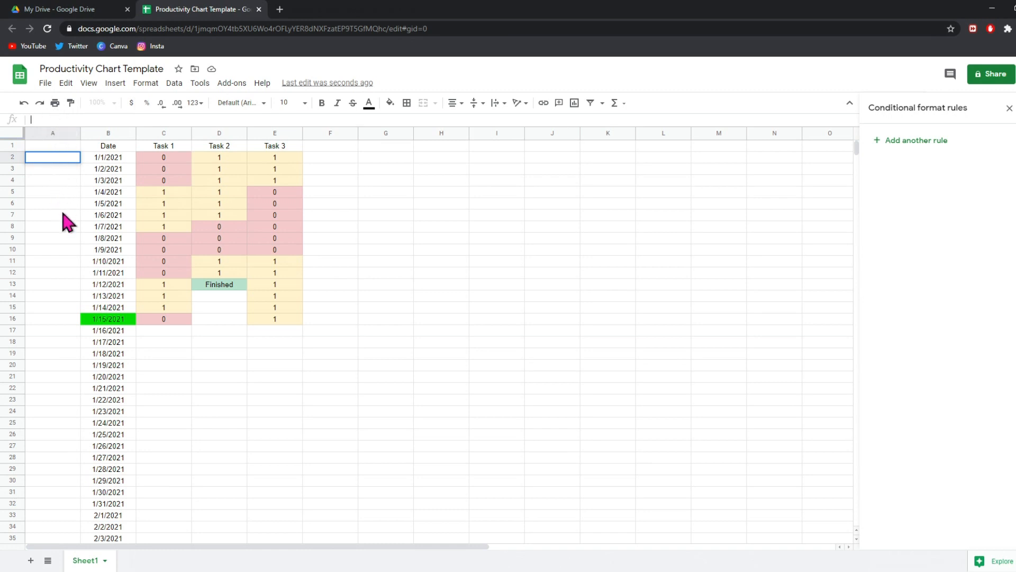
type("=IF")
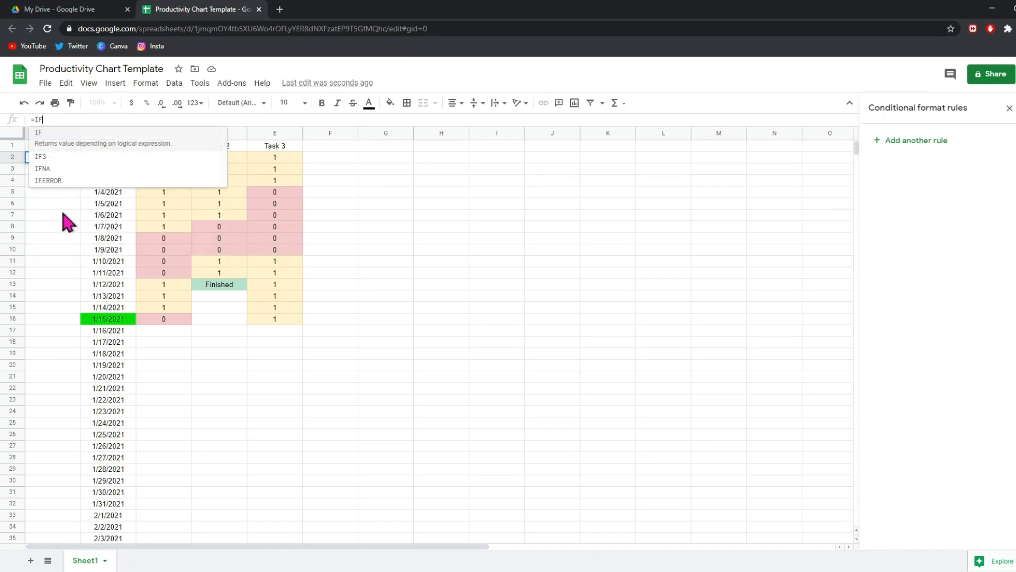
type("(B2 <")
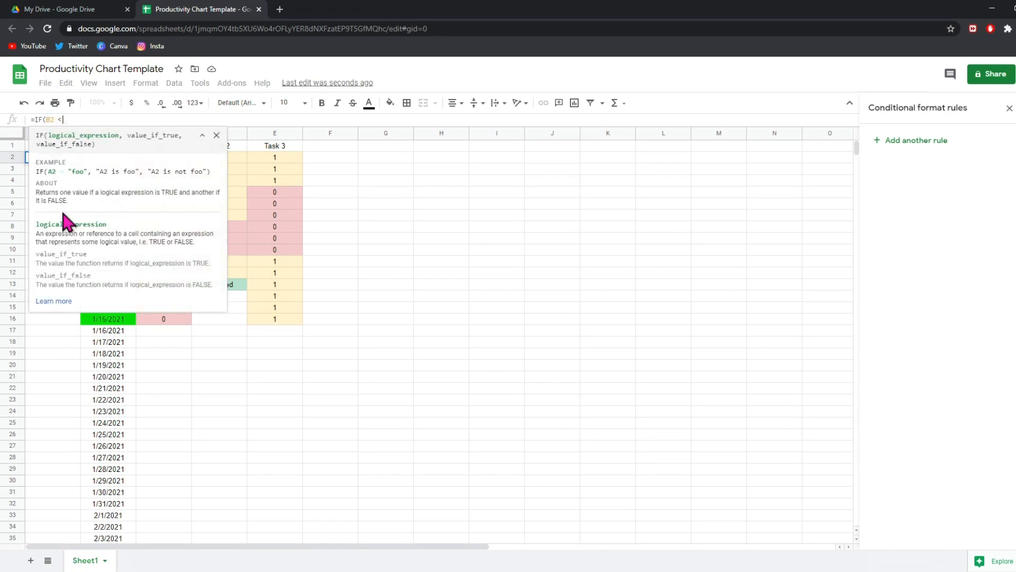
type("= NOW()")
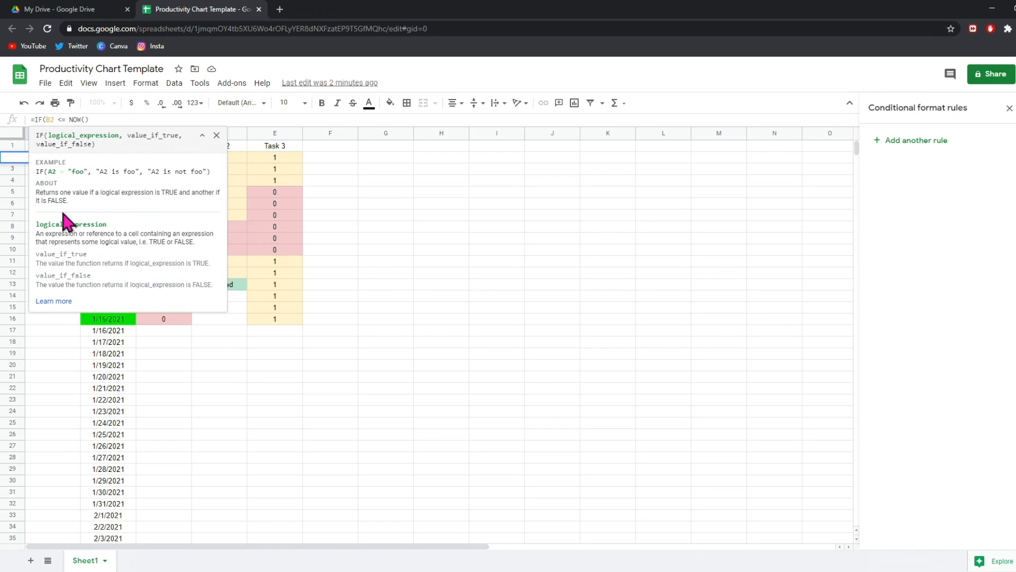
key("Return")
left_click(107, 166)
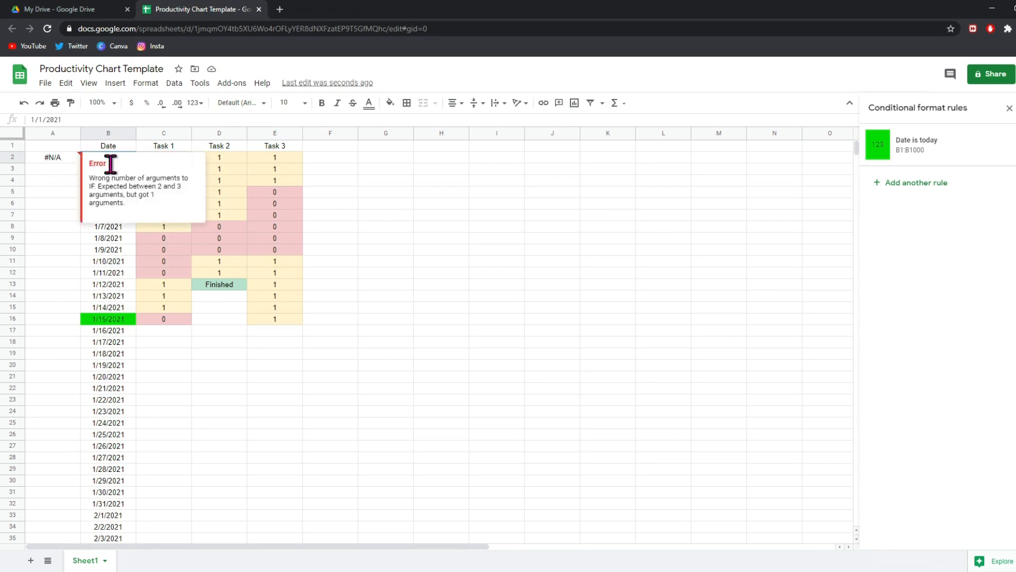
Step: Extend the IF formula in A2 with SUM(C2:Z2) as the start of its value if true
left_click(71, 165)
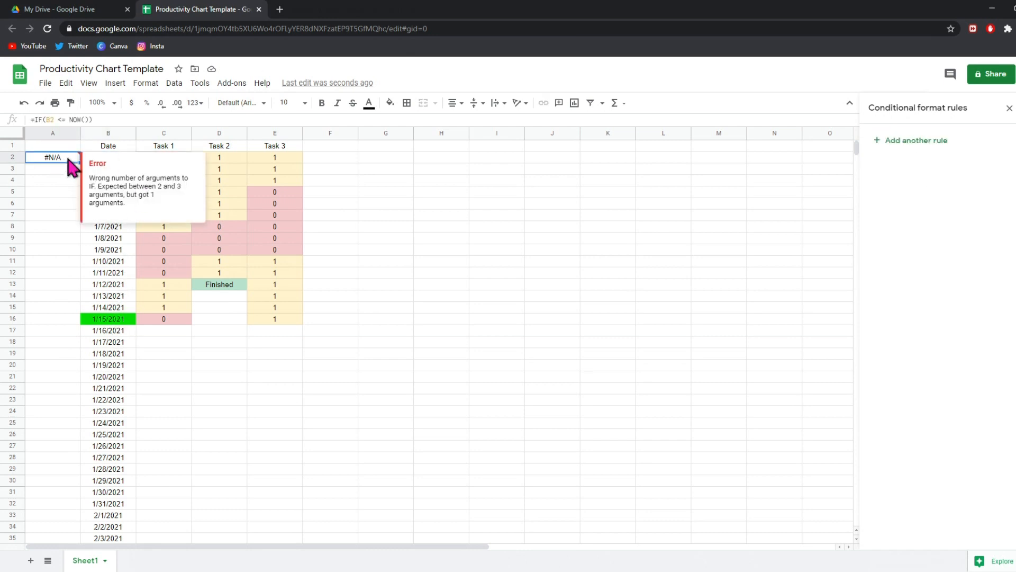
left_click(90, 118)
type(", ")
type("SUM(C2")
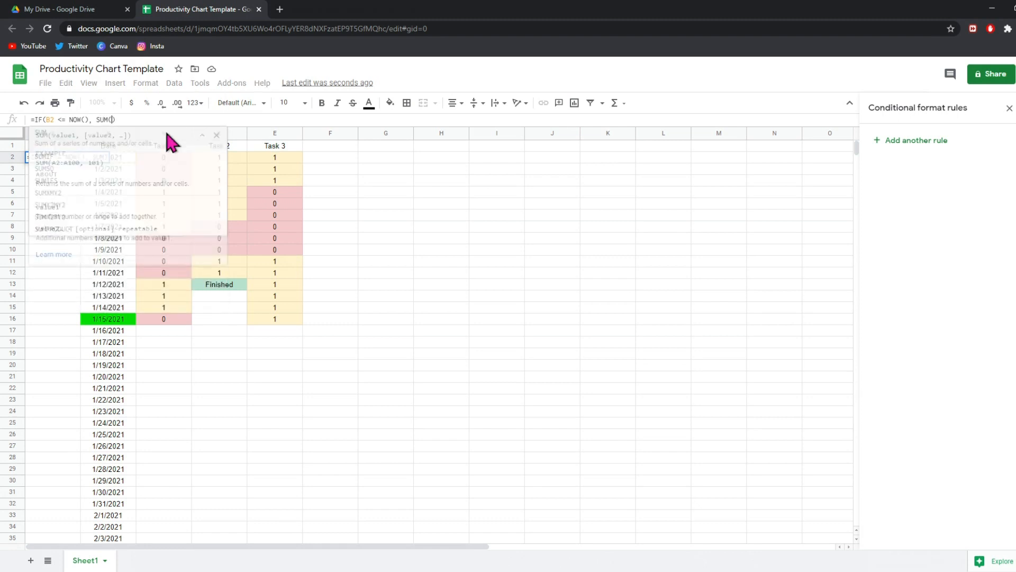
type(":Z")
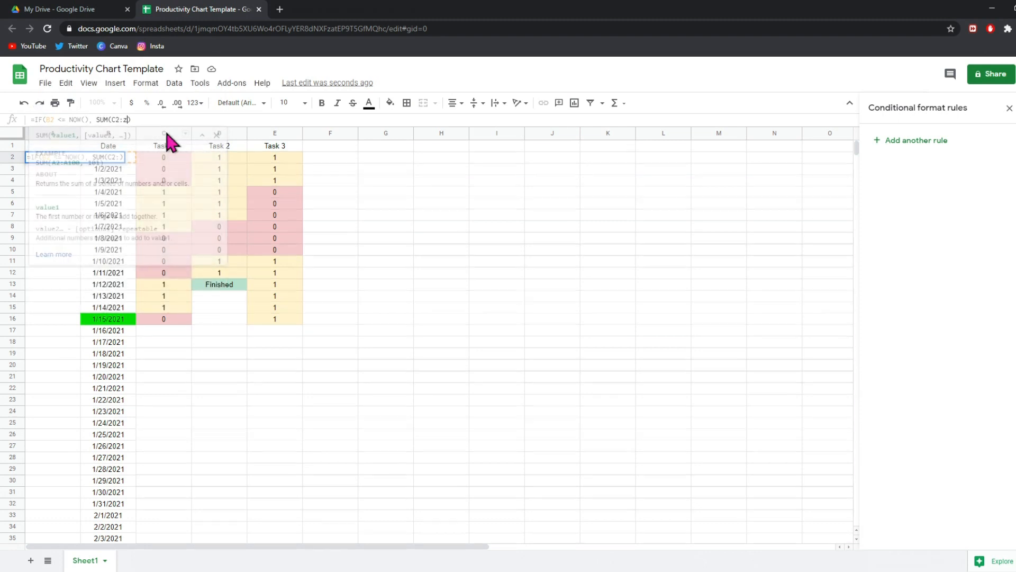
type("2")
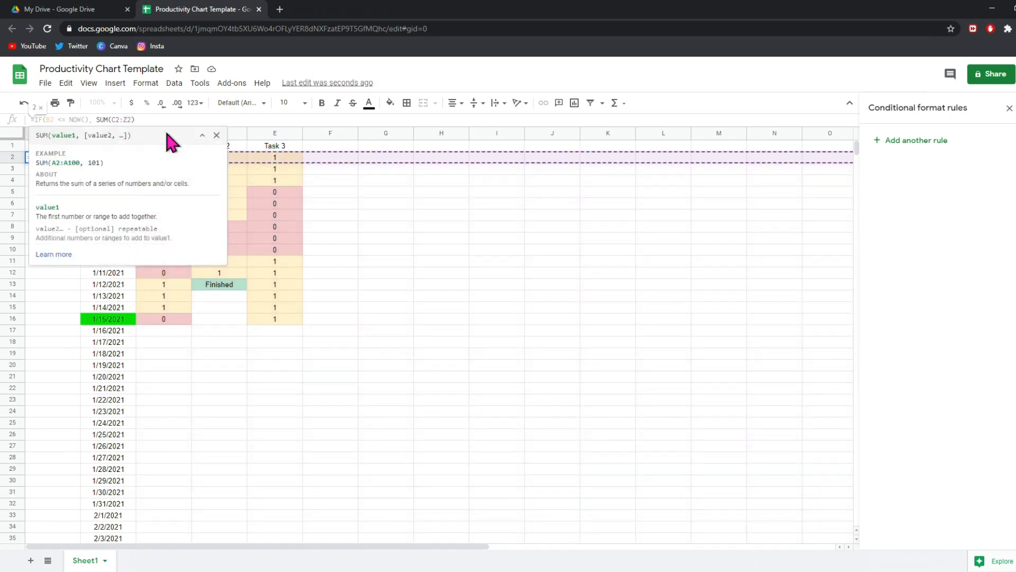
type(") + ")
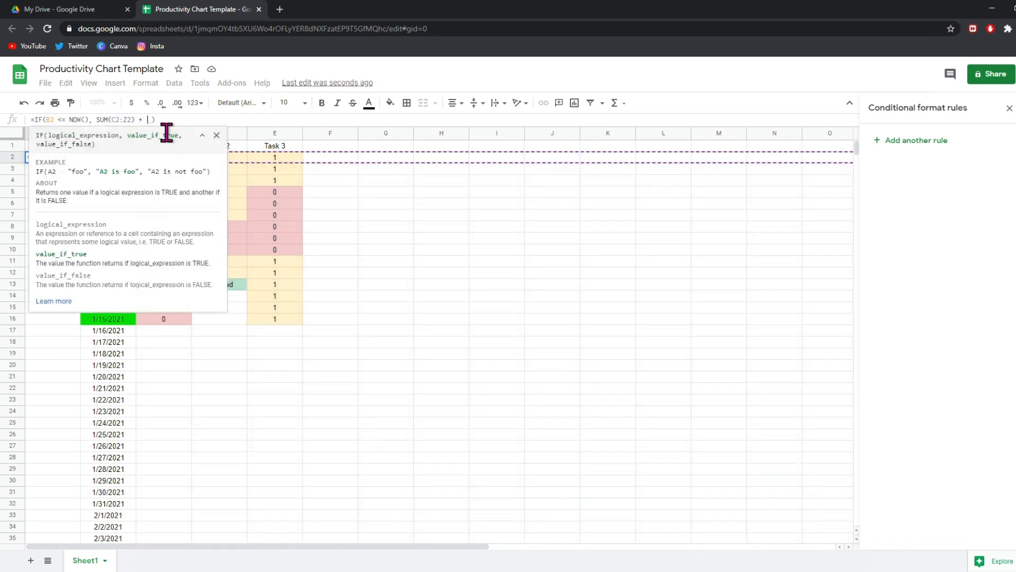
Step: Add COUNTIF(C2:Z2, "FINISHED") to the value if true in the A2 formula
type("COUNTIF(")
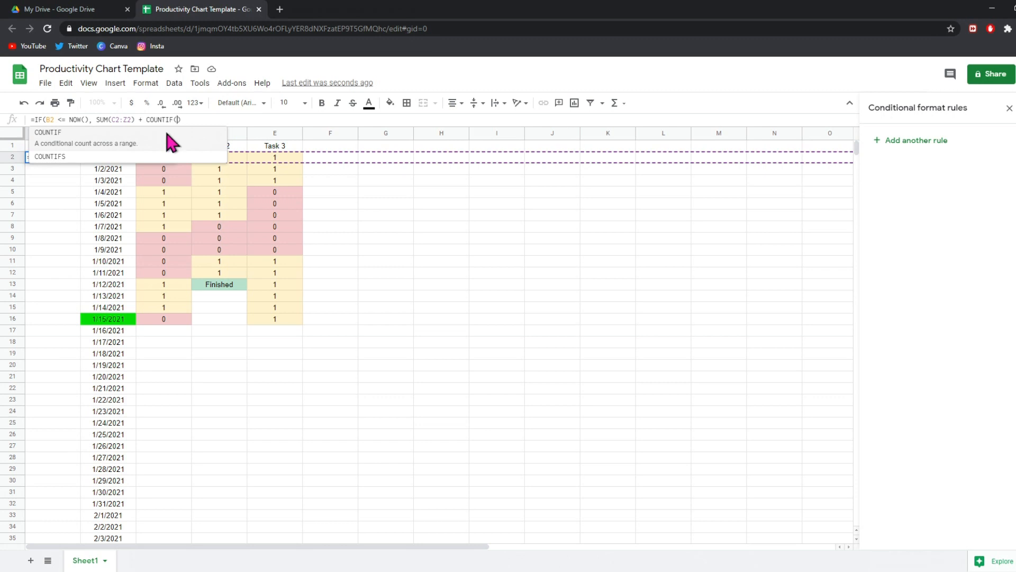
type("C2:Z2")
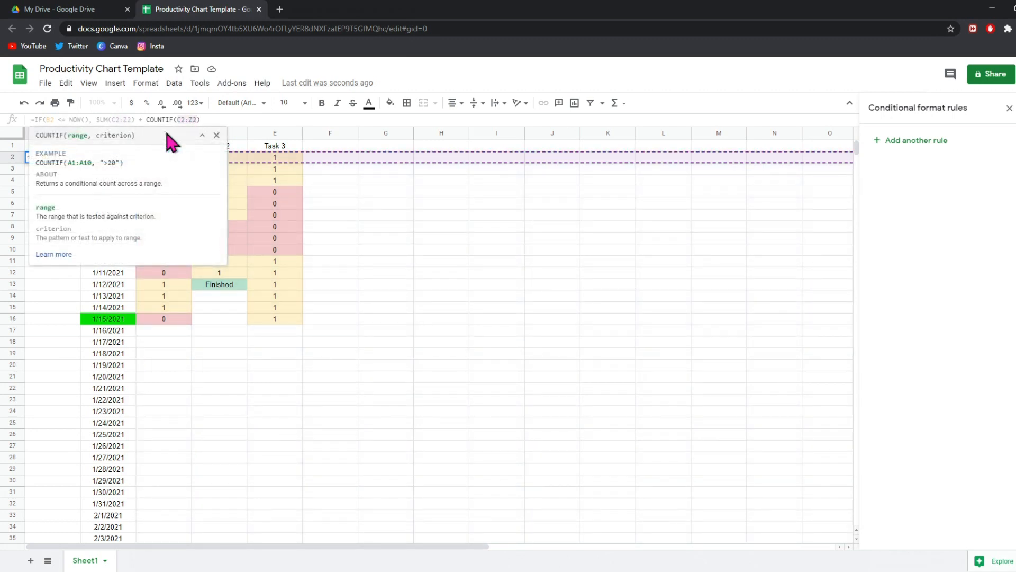
type(", \"FINI")
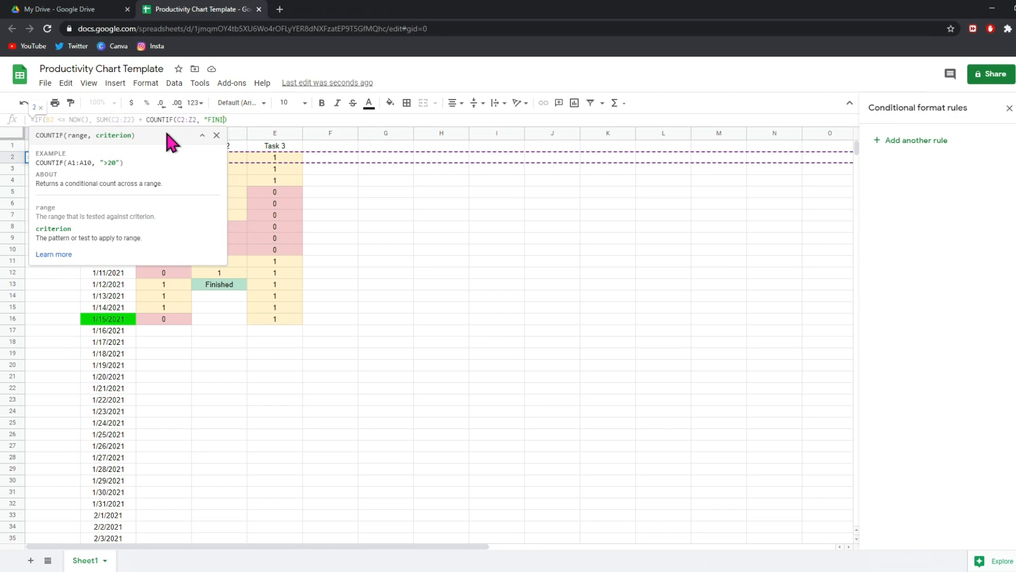
type("SHED\") + COUNT")
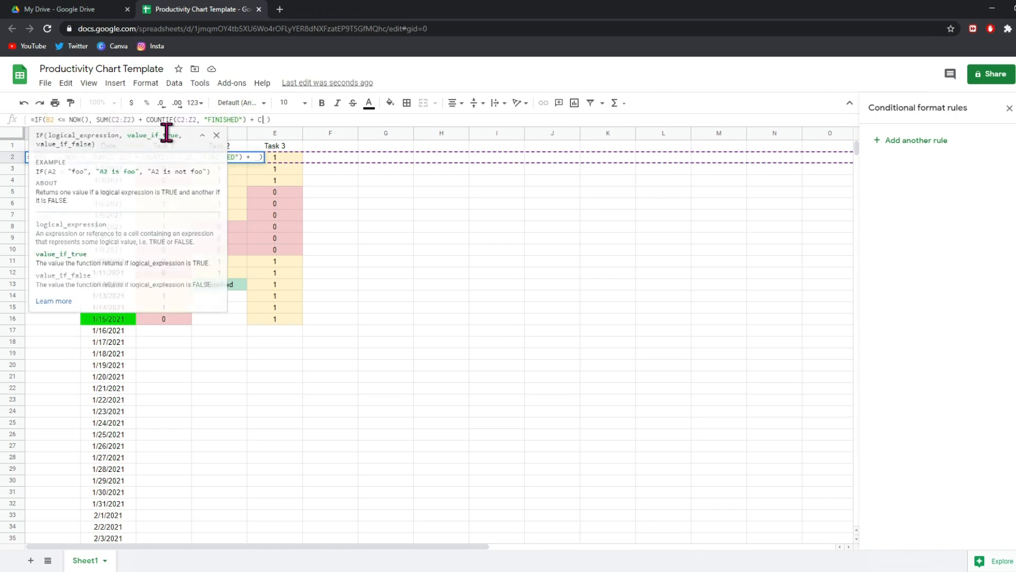
Step: Complete the A2 formula with COUNTIF(C2:Z2, "DONE") added to the total and an empty string "" as the value if false
type("IF(C2:")
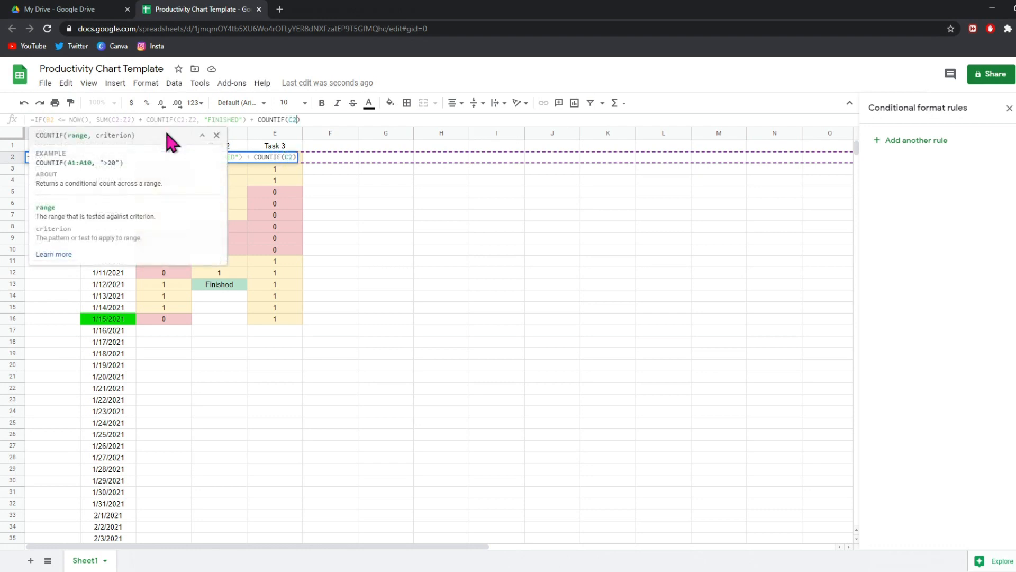
type("Z2, ")
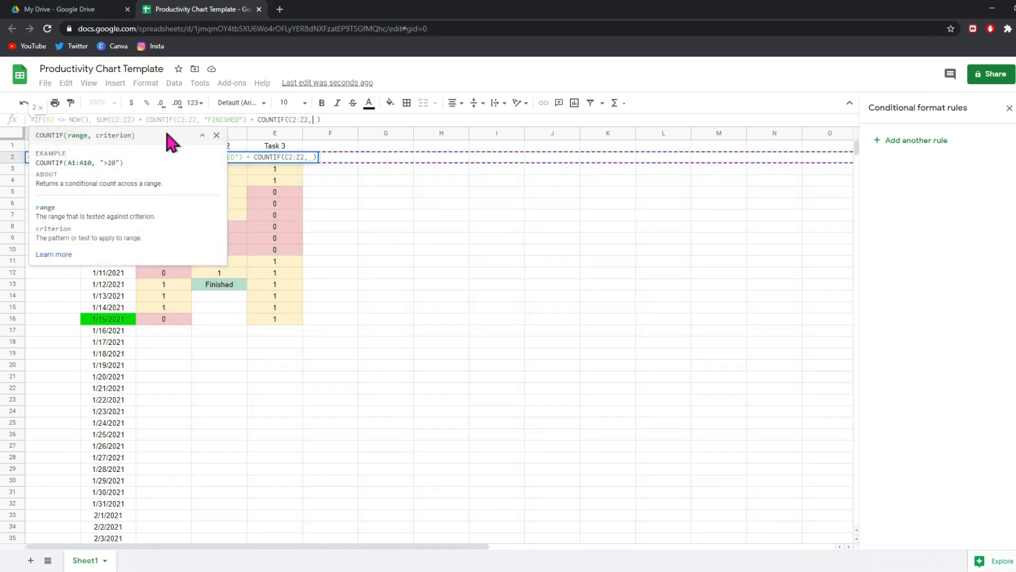
type("\"DON\"E")
key("BackSpace")
key("BackSpace")
type("E\"), ")
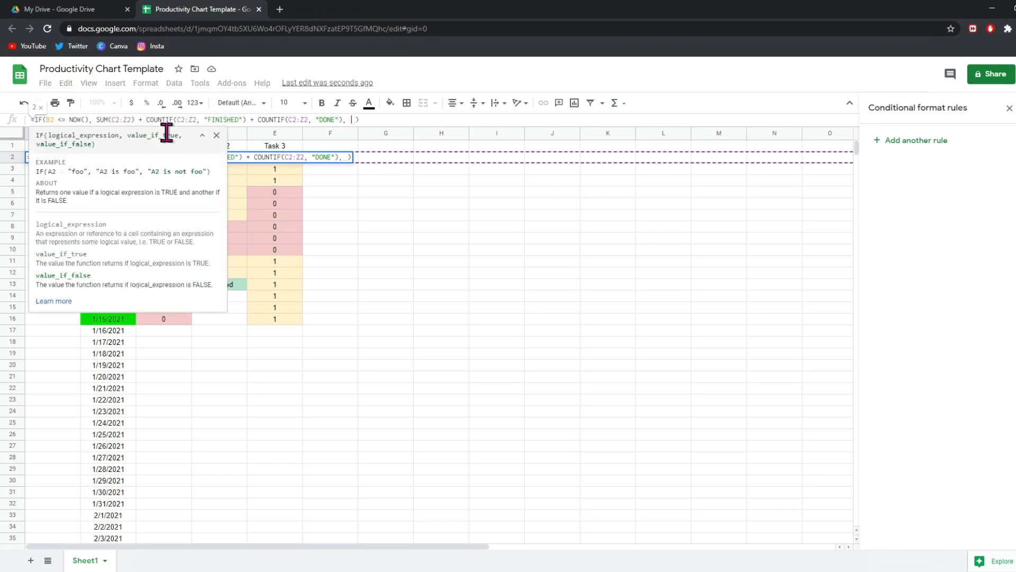
type("\"\")")
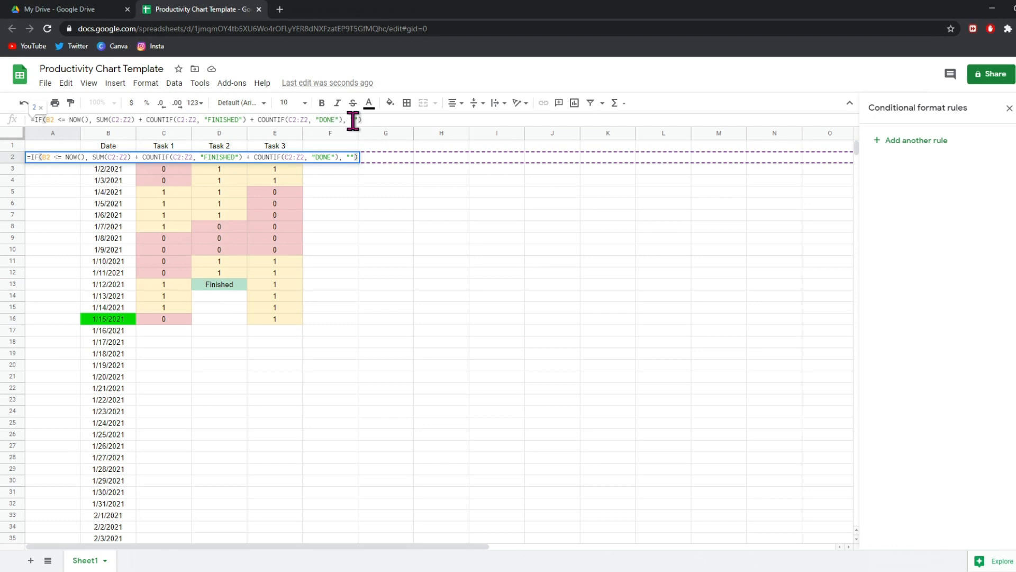
key("Return")
Step: Fill the A2 formula down column A through row 26
left_click(65, 160)
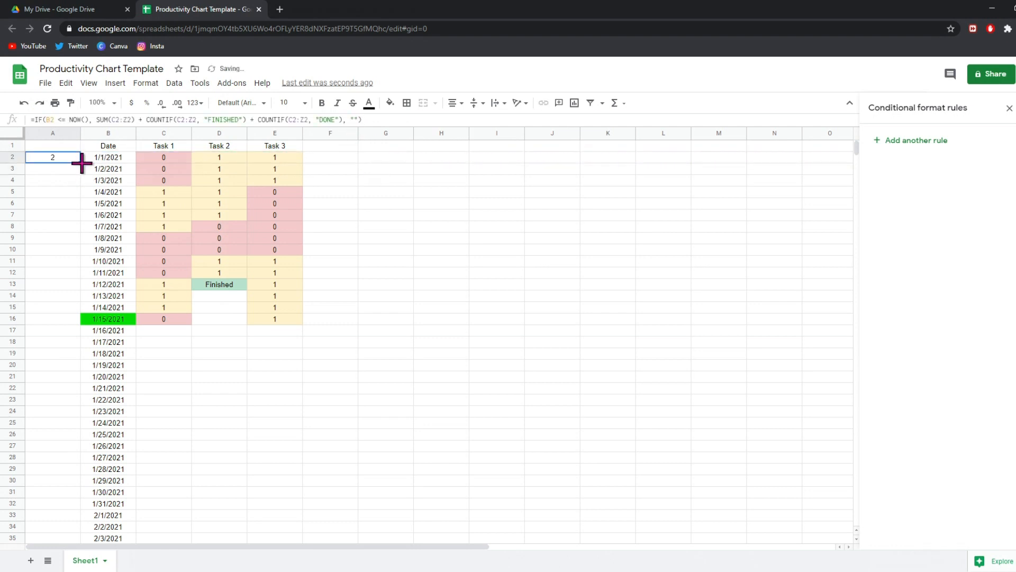
left_click_drag(81, 164, 87, 439)
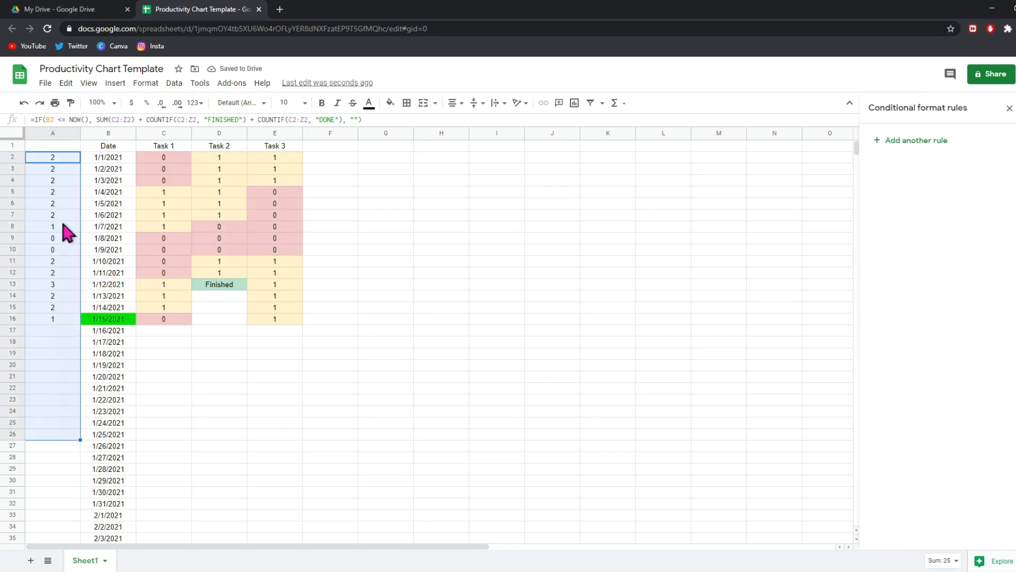
left_click_drag(60, 158, 25, 328)
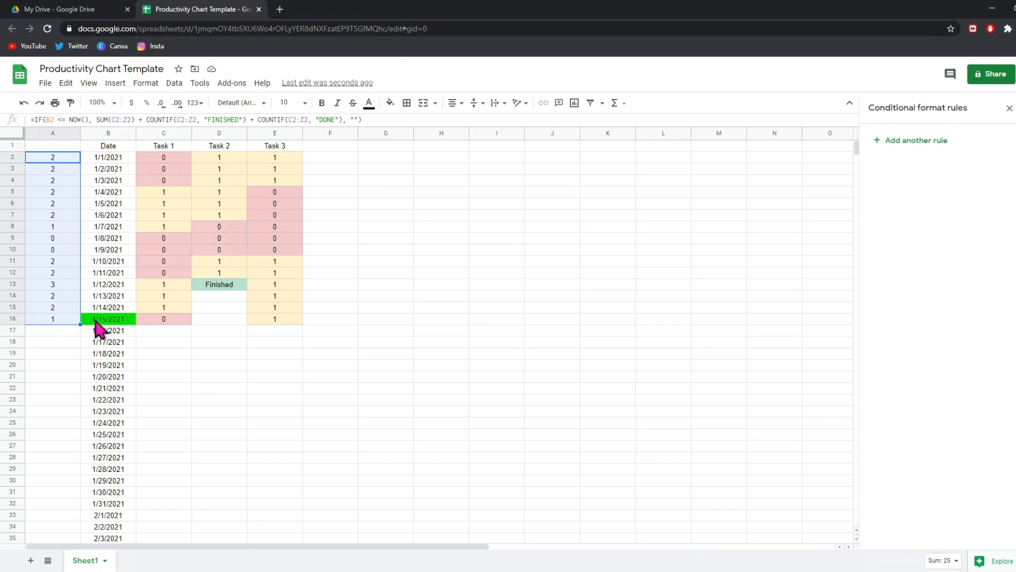
Step: Check the copied column A formula and its date condition for the first days after 1/15/2021
left_click(54, 332)
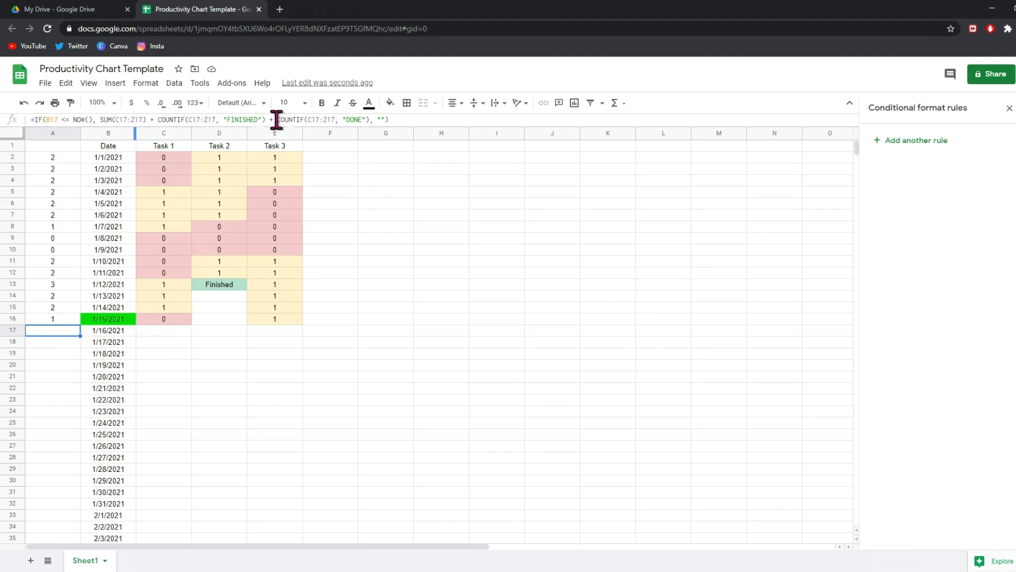
left_click_drag(298, 119, 38, 118)
key("Escape")
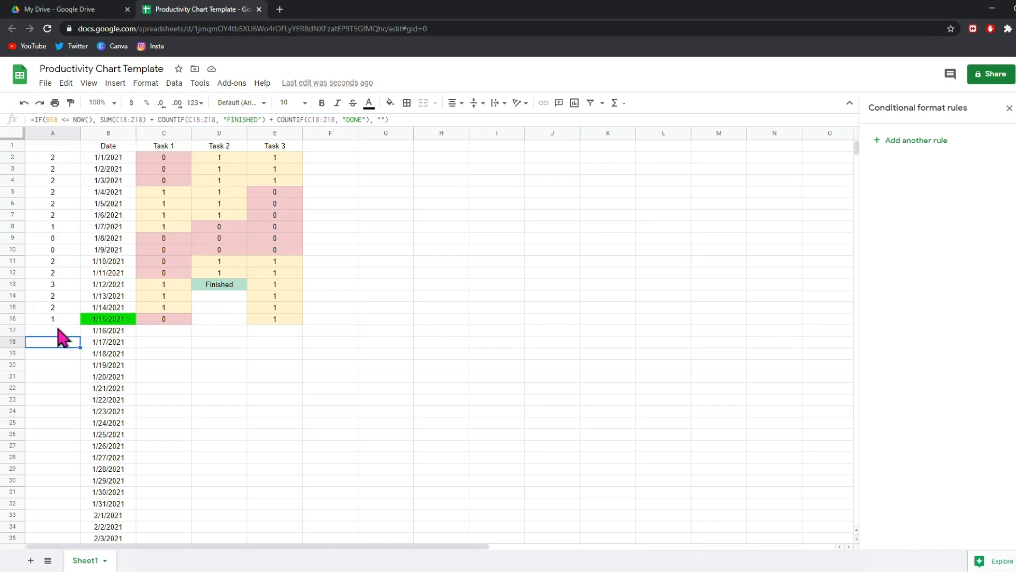
left_click(104, 333)
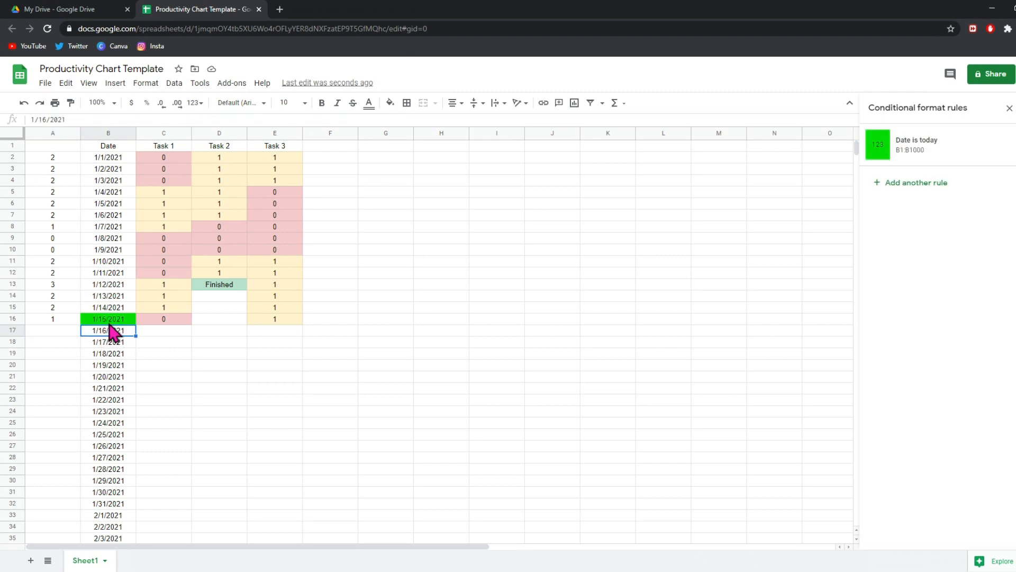
left_click(69, 332)
Step: Extend the column A formula from row 26 down to the last date in row 366 and check the range it sums there
scroll(65, 336, "down", 2)
left_click(73, 356)
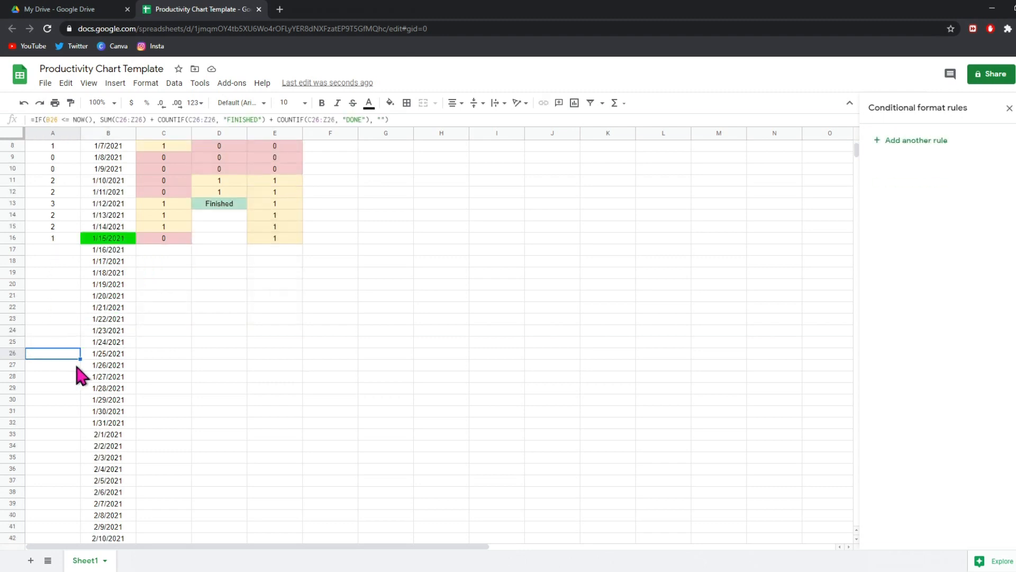
left_click_drag(80, 359, 80, 532)
left_click_drag(72, 551, 73, 206)
scroll(141, 205, "up", 2)
left_click(51, 289)
left_click_drag(119, 119, 154, 119)
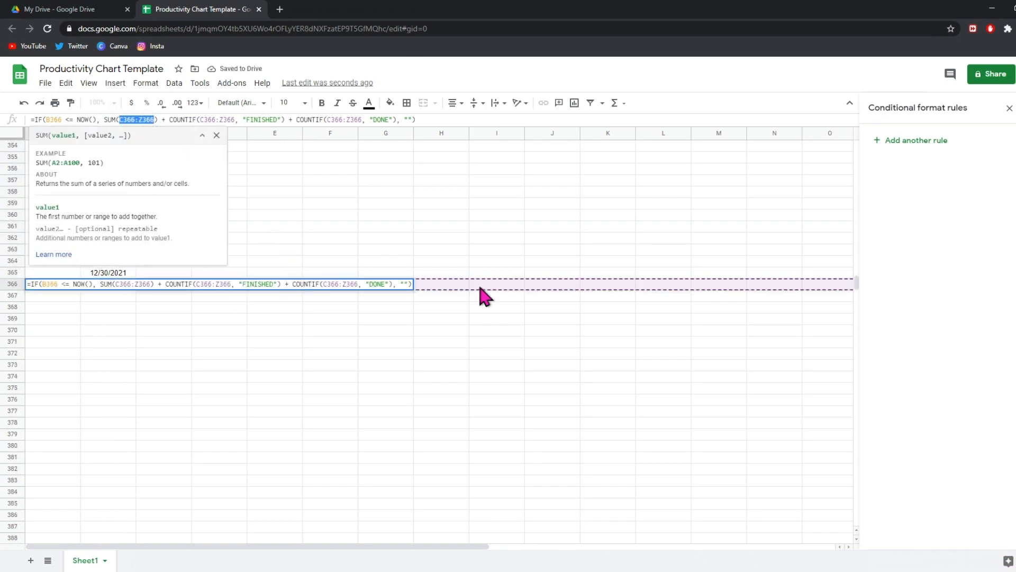
key("Escape")
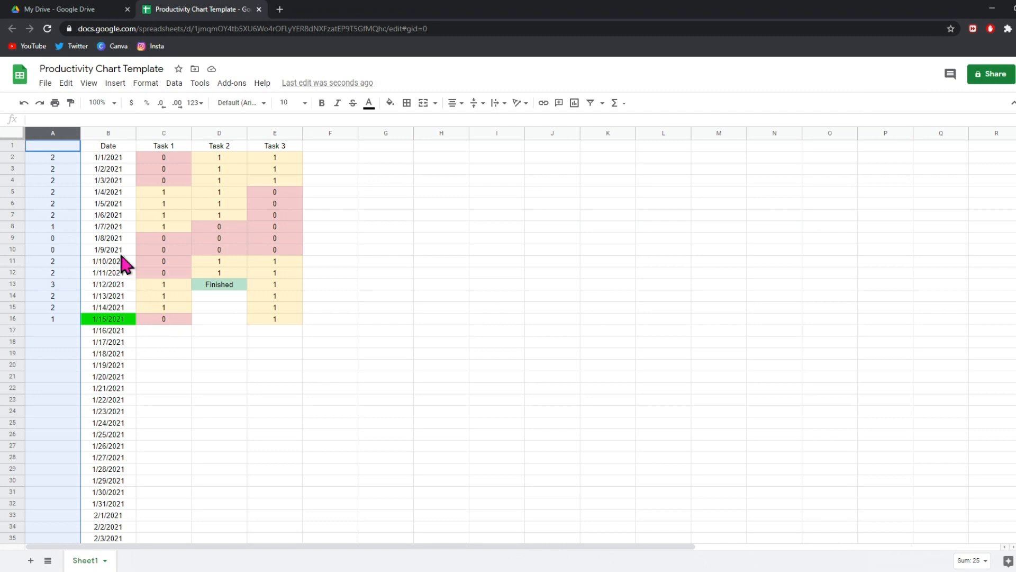
Step: Create a conditional format rule on all of column A for values less than or equal to 2
left_click(64, 159)
left_click_drag(64, 158, 55, 320)
left_click(52, 133)
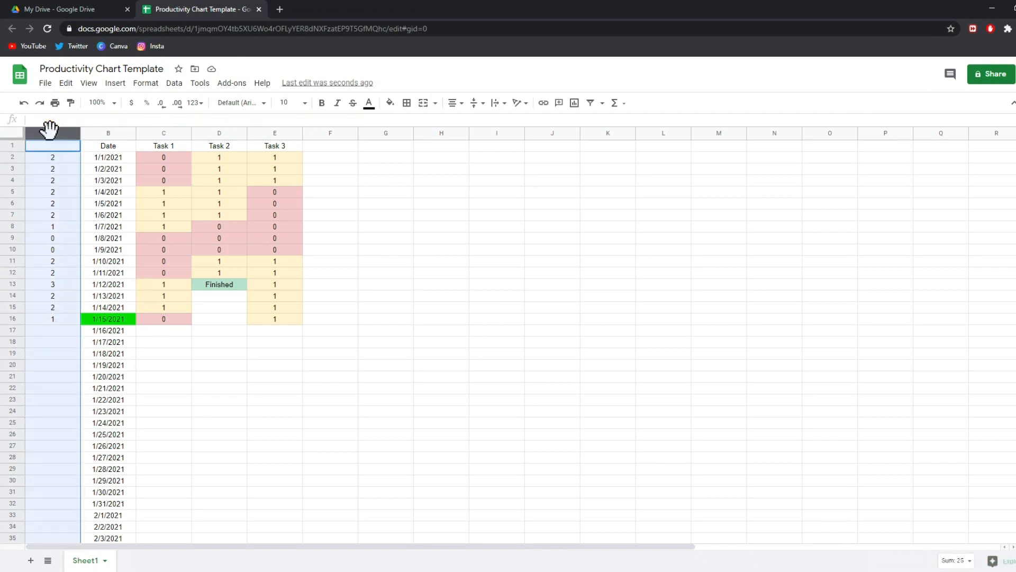
left_click(144, 84)
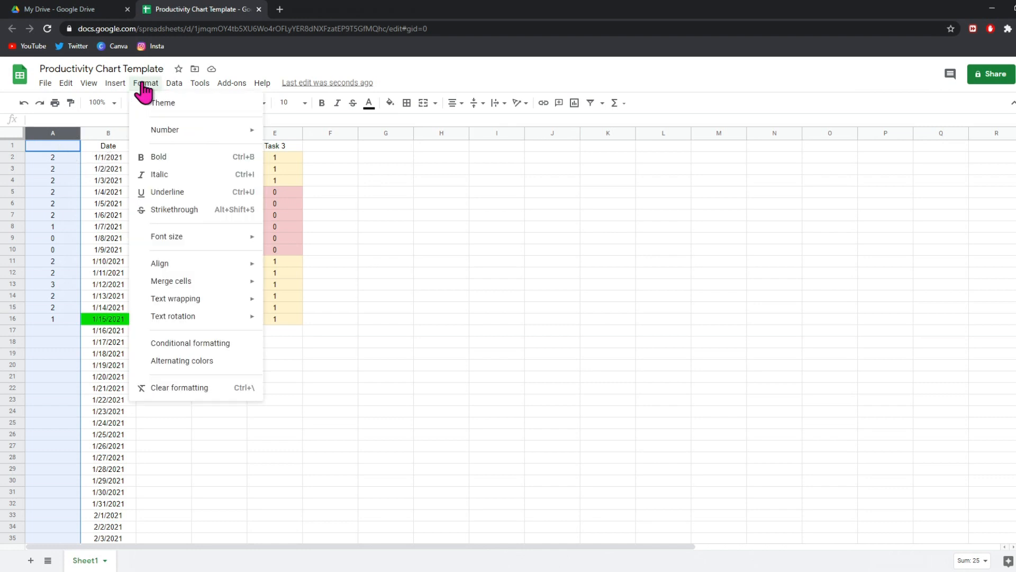
left_click(159, 341)
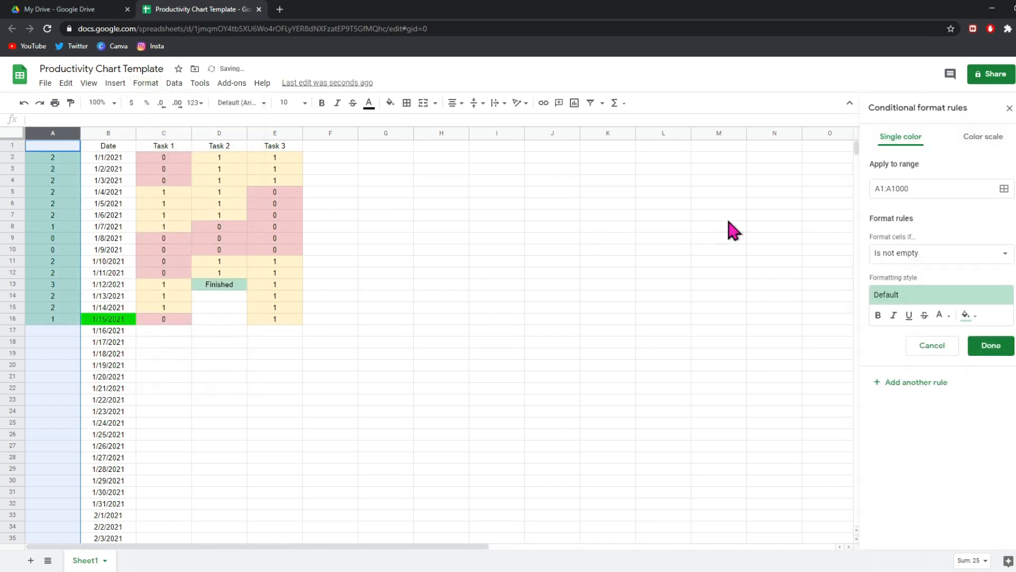
left_click(901, 255)
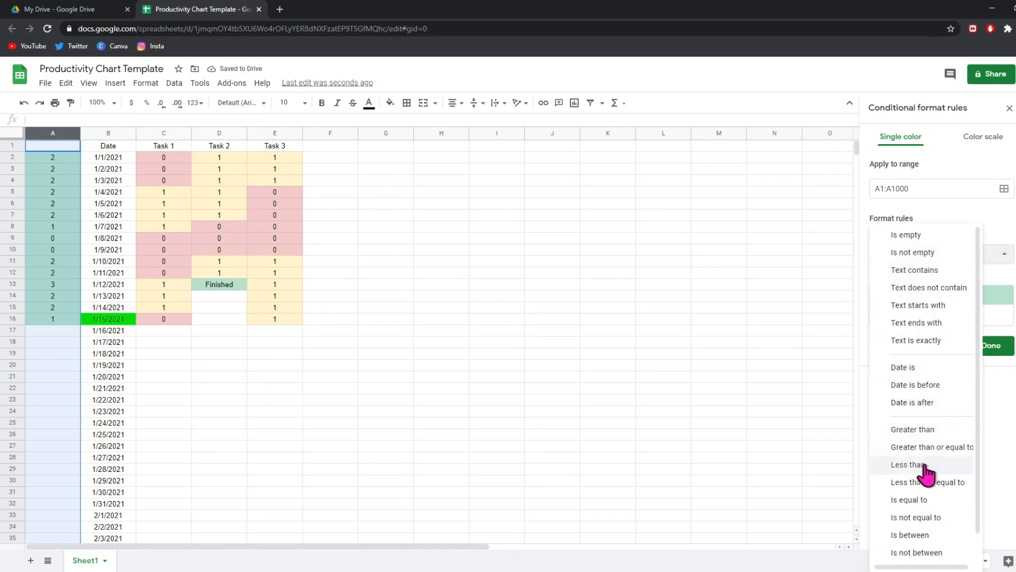
left_click(920, 484)
left_click(932, 281)
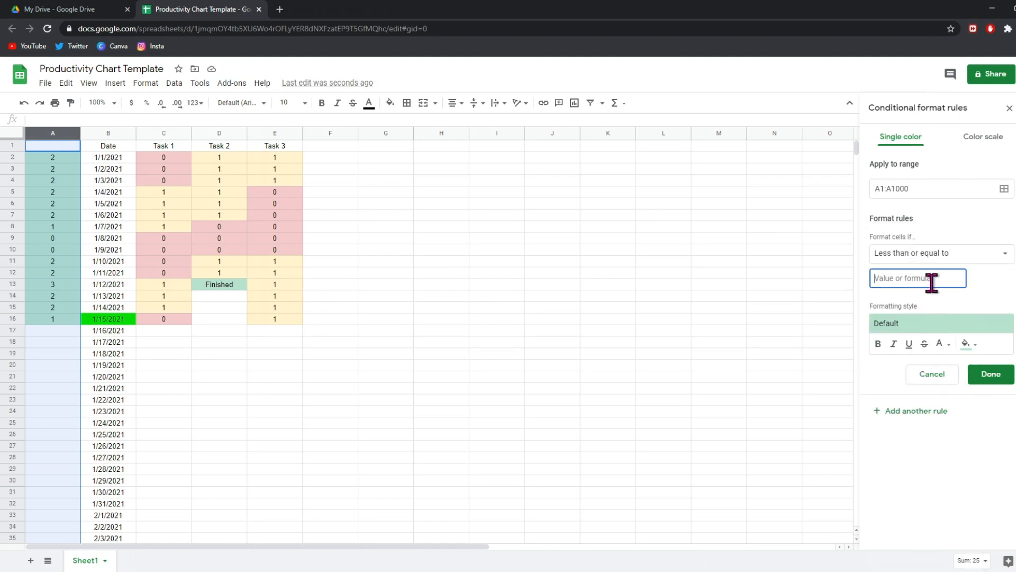
type("2")
Step: Give the less than or equal to 2 rule a light yellow fill and save it
left_click(966, 343)
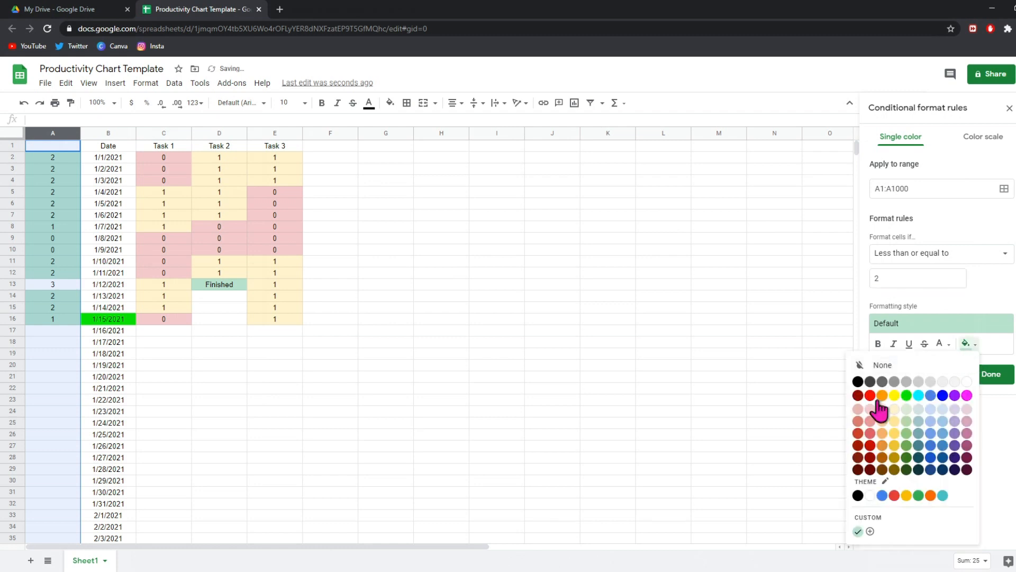
left_click(892, 420)
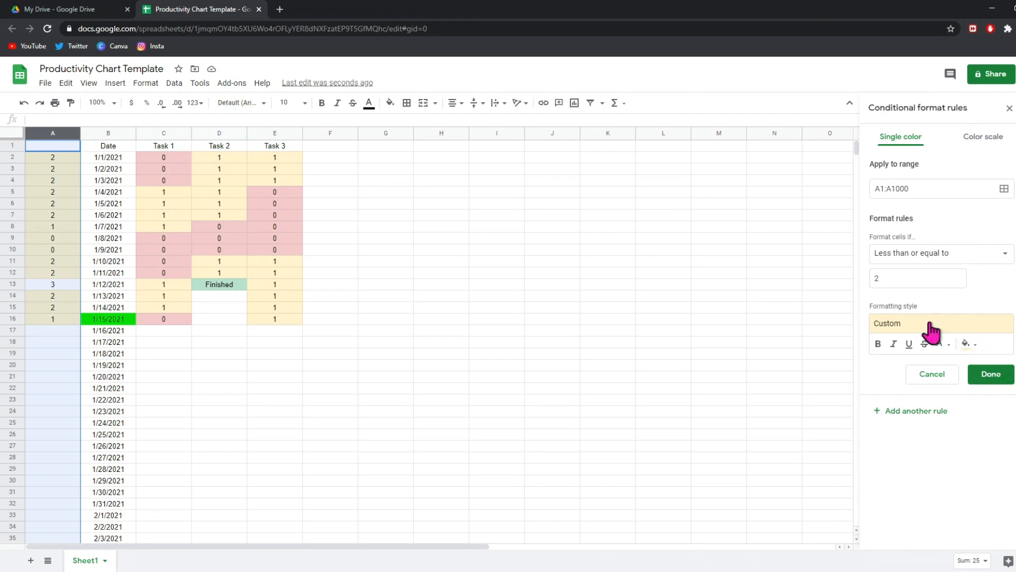
double_click(888, 279)
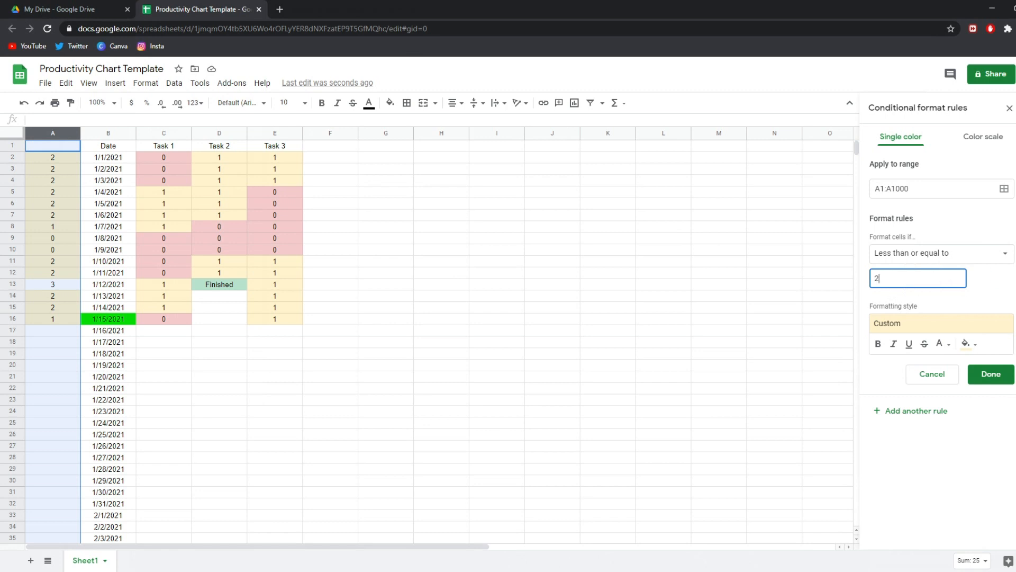
left_click(993, 375)
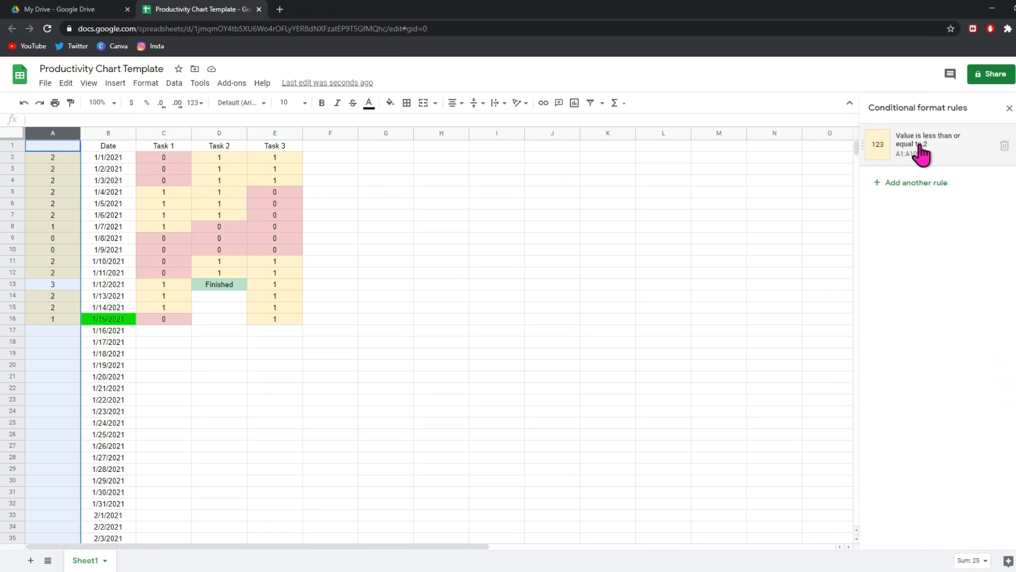
Step: Add a second column A rule for values greater than or equal to 3 with the default green style
left_click(919, 186)
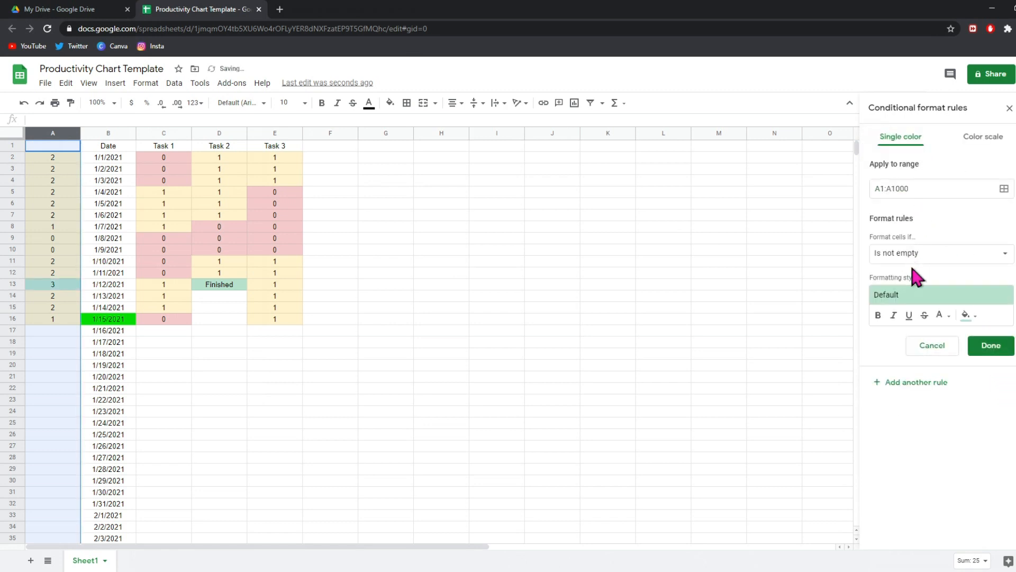
left_click(920, 257)
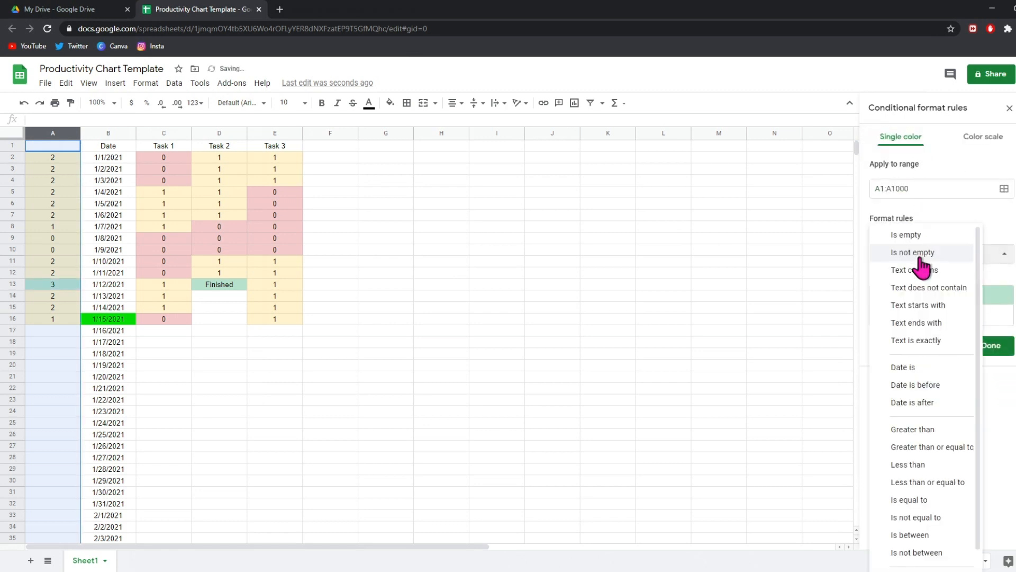
left_click(925, 447)
left_click(922, 280)
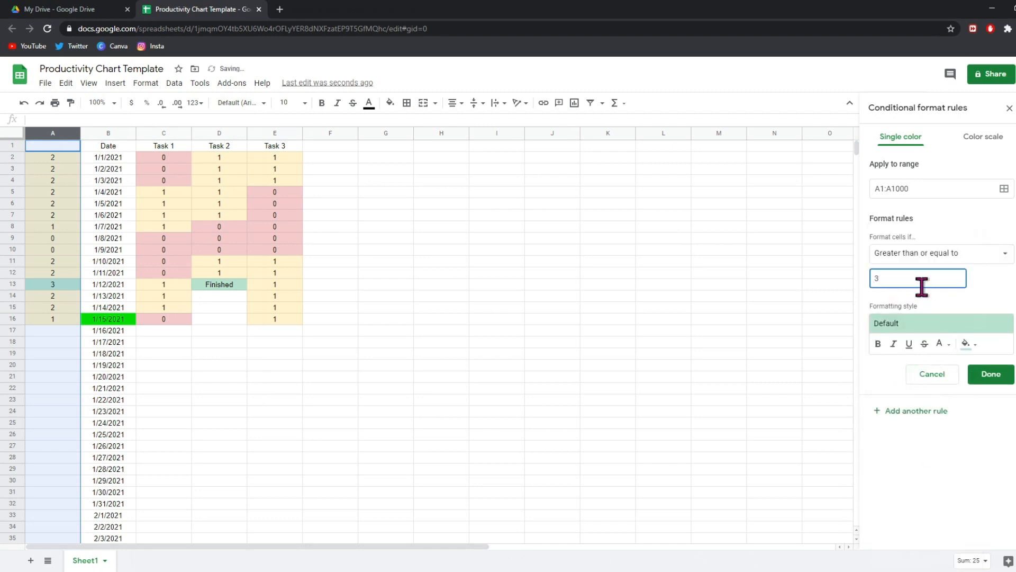
left_click(950, 311)
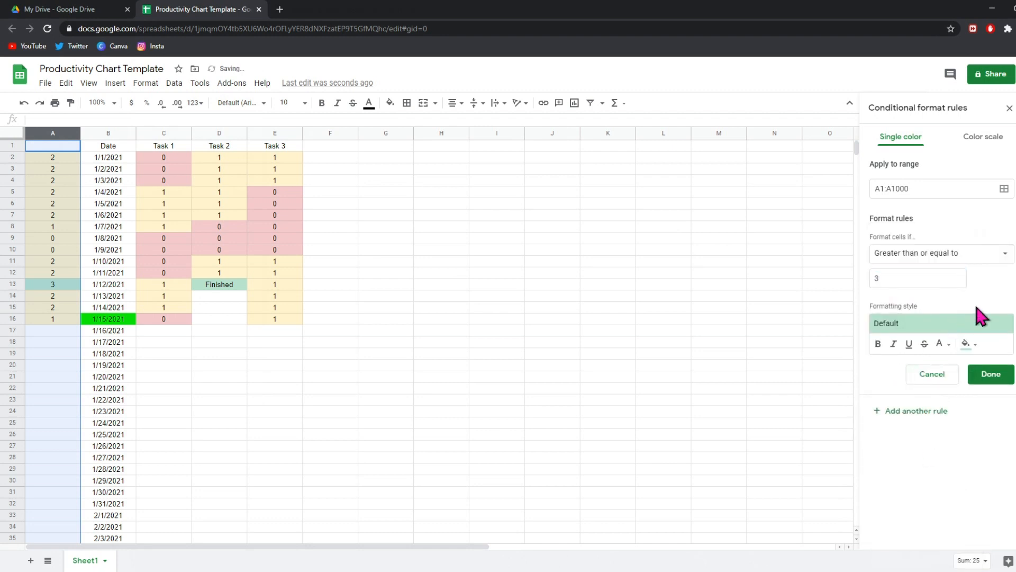
left_click(989, 376)
Step: Add a third column A rule for values equal to 0 with a light red fill
left_click(915, 228)
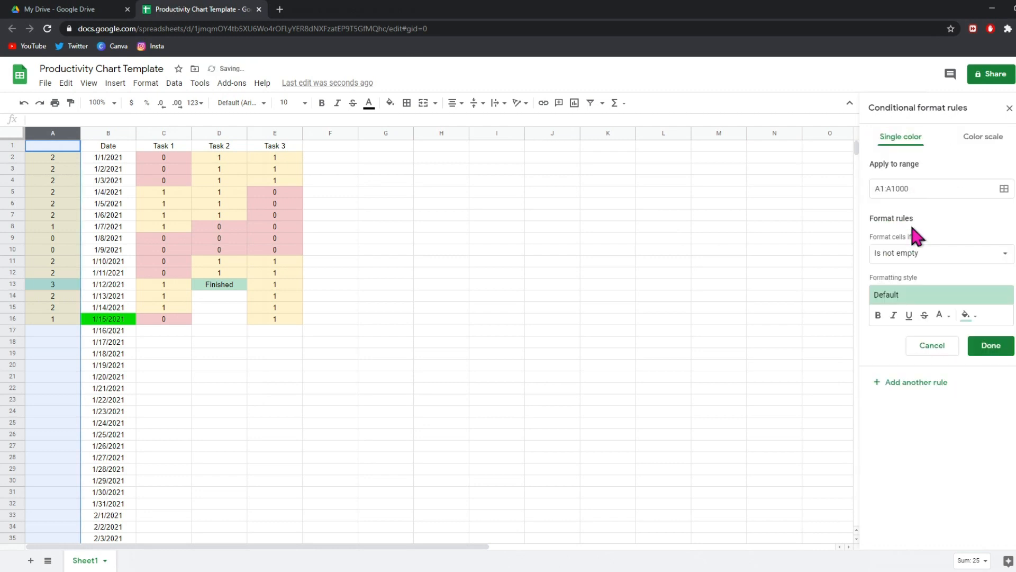
left_click(910, 256)
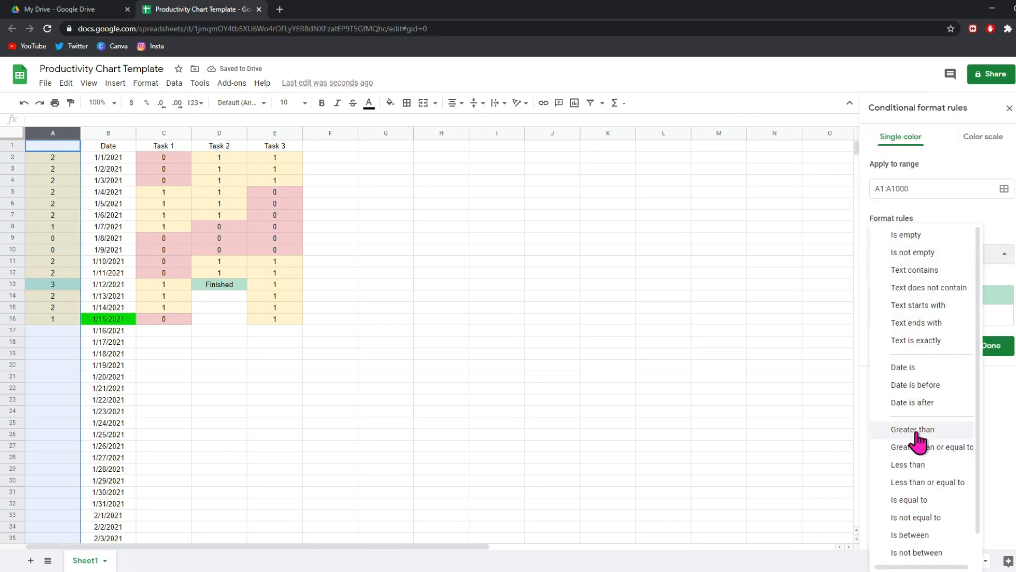
left_click(915, 503)
left_click(895, 279)
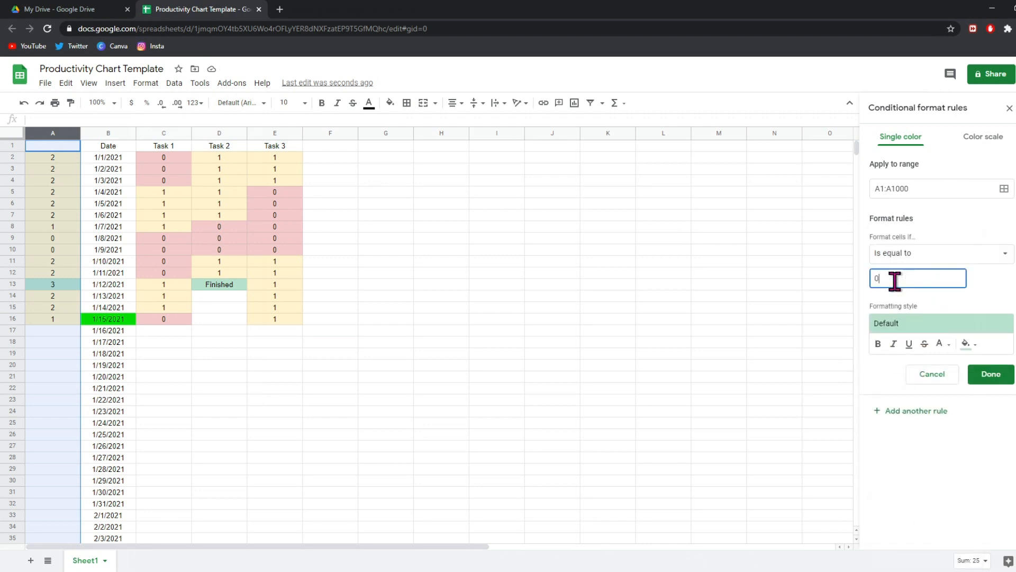
left_click(967, 344)
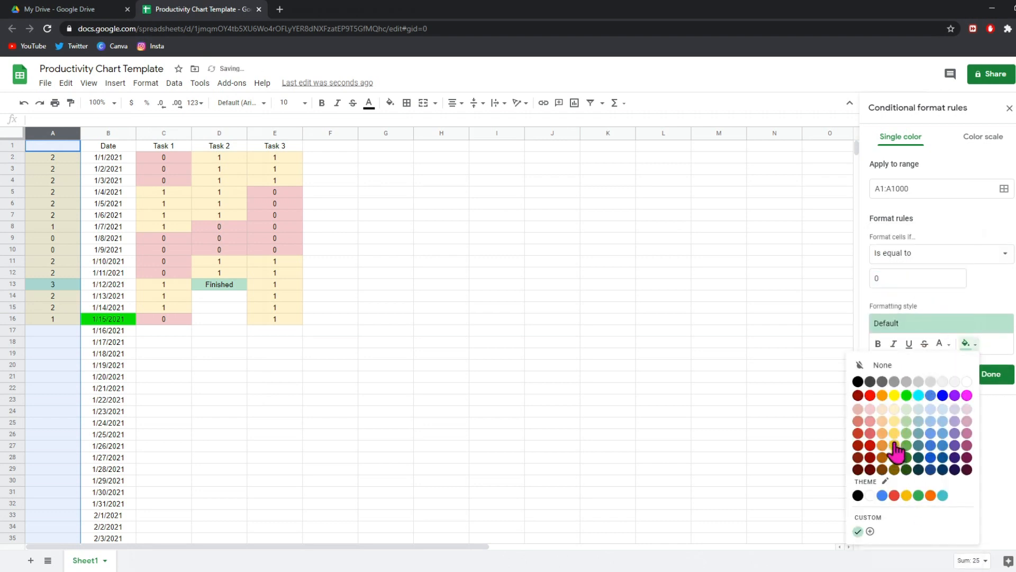
left_click(870, 410)
left_click(992, 375)
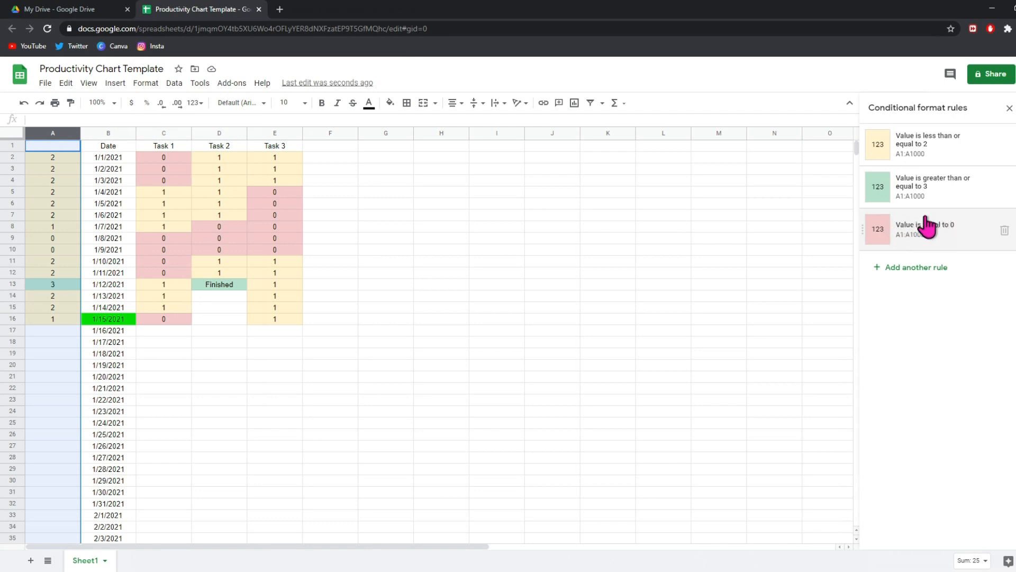
Step: Move the column A rule for values equal to 0 to first place among the conditional format rules
left_click(53, 249)
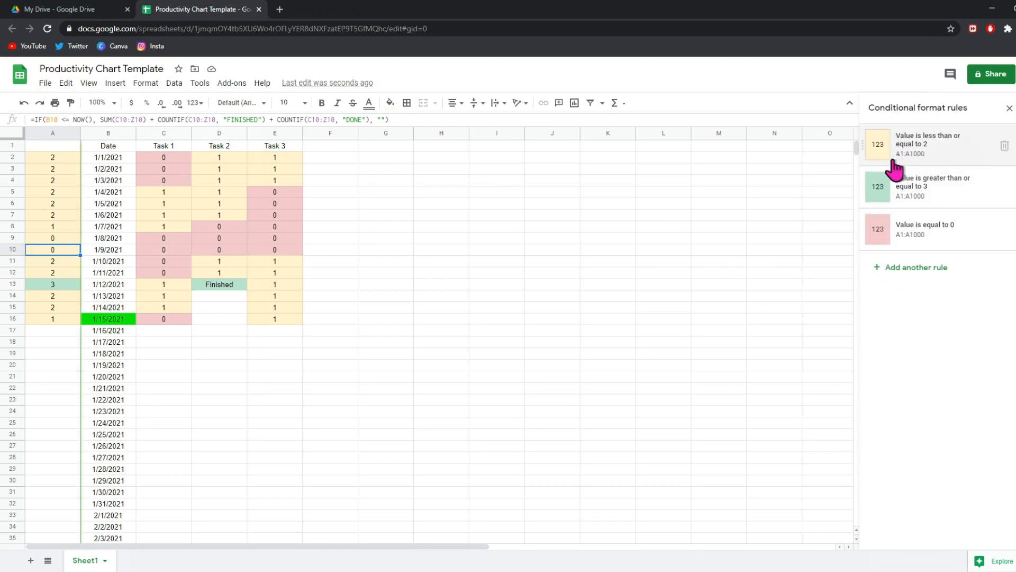
left_click_drag(866, 228, 871, 154)
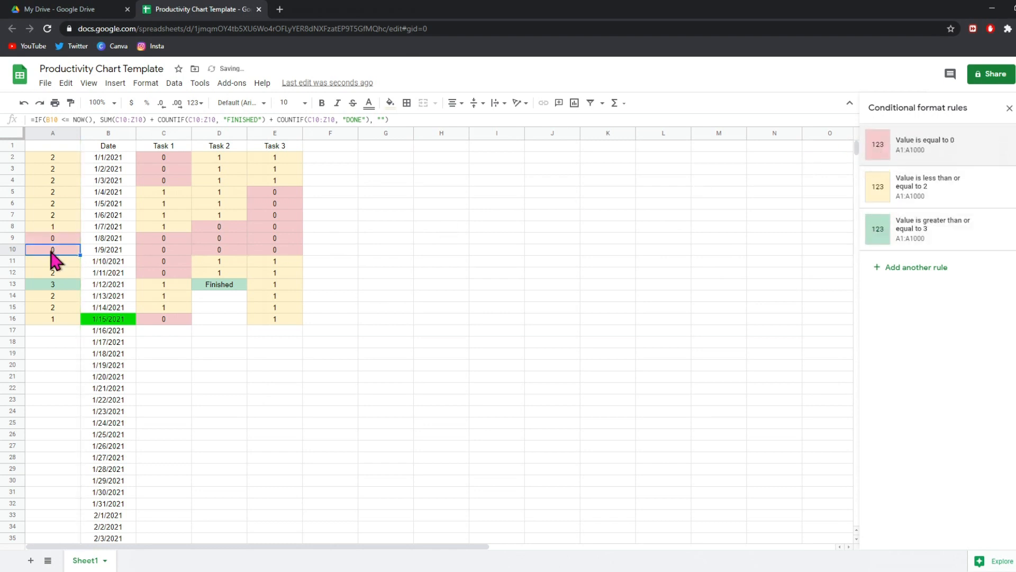
left_click(63, 354)
Step: Start a totals row two rows below the 12/31/2021 date, entering "Totals" in B368 and "Days Worked" in C368
scroll(64, 359, "down", 12)
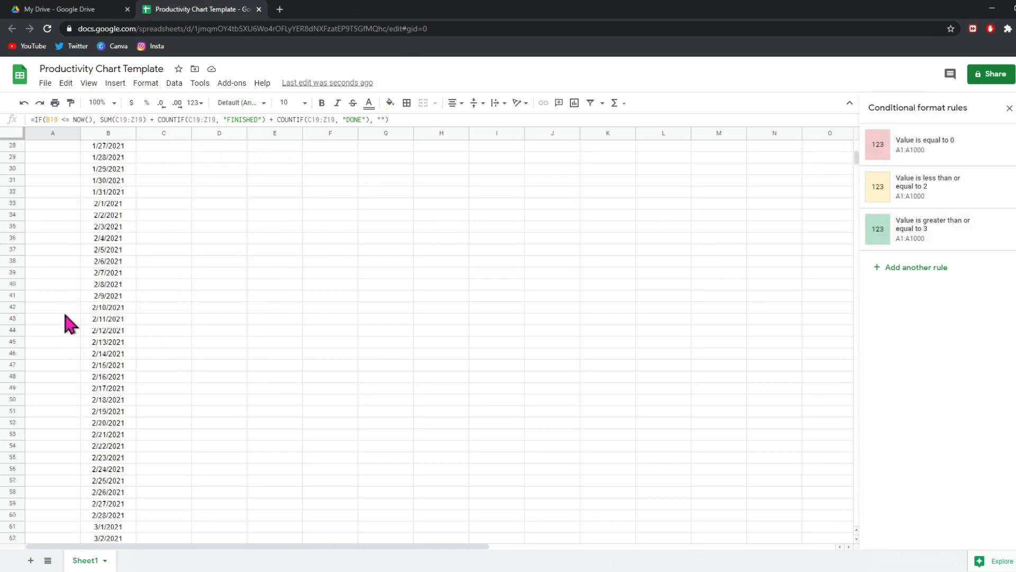
scroll(67, 307, "down", 20)
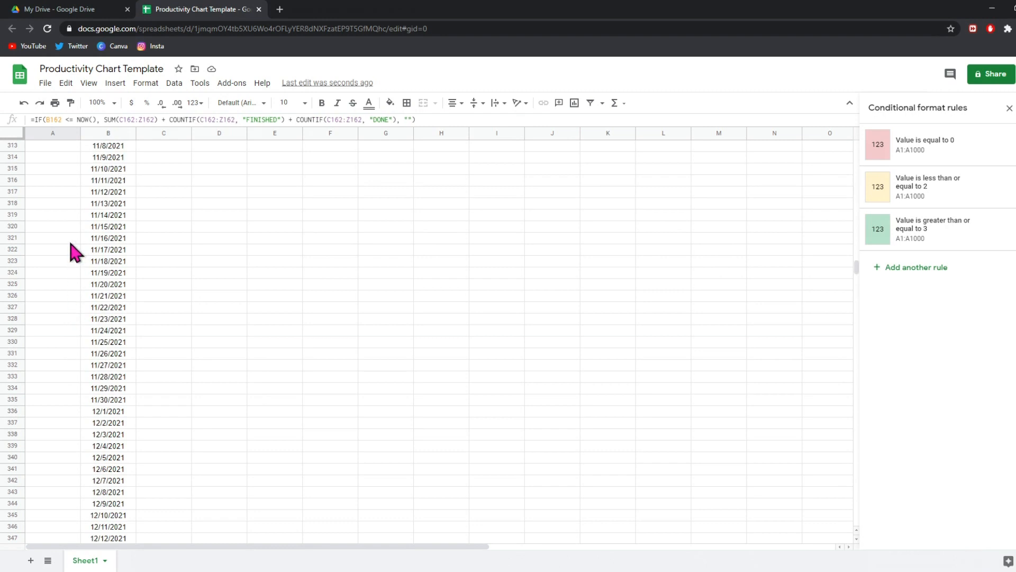
left_click(120, 261)
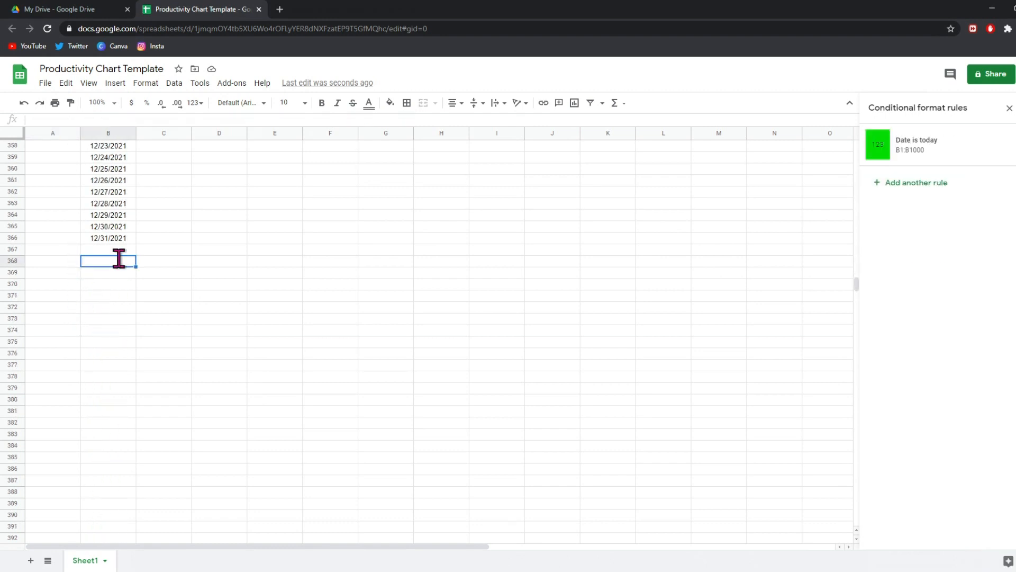
key("Tab")
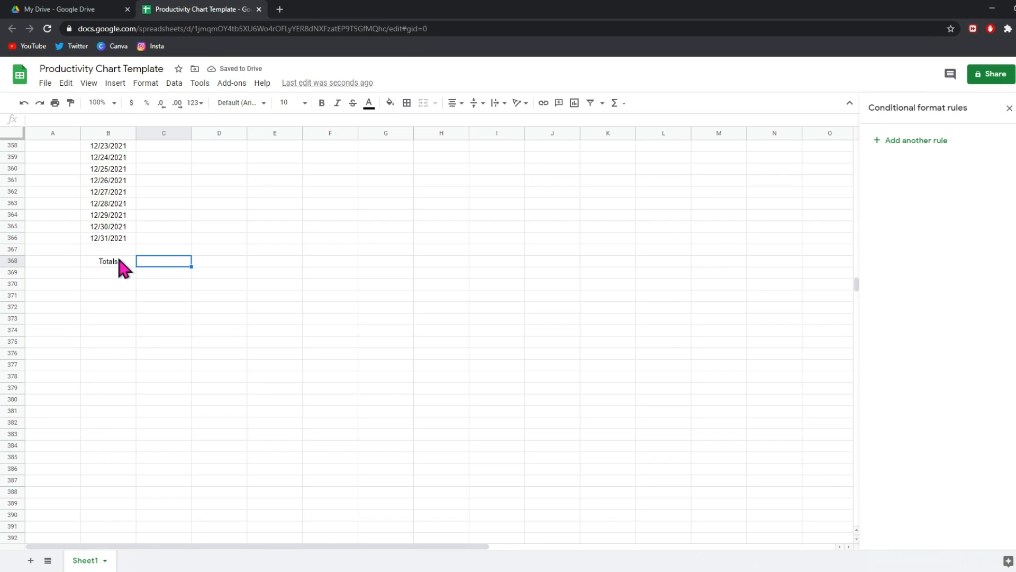
type("Days Worke")
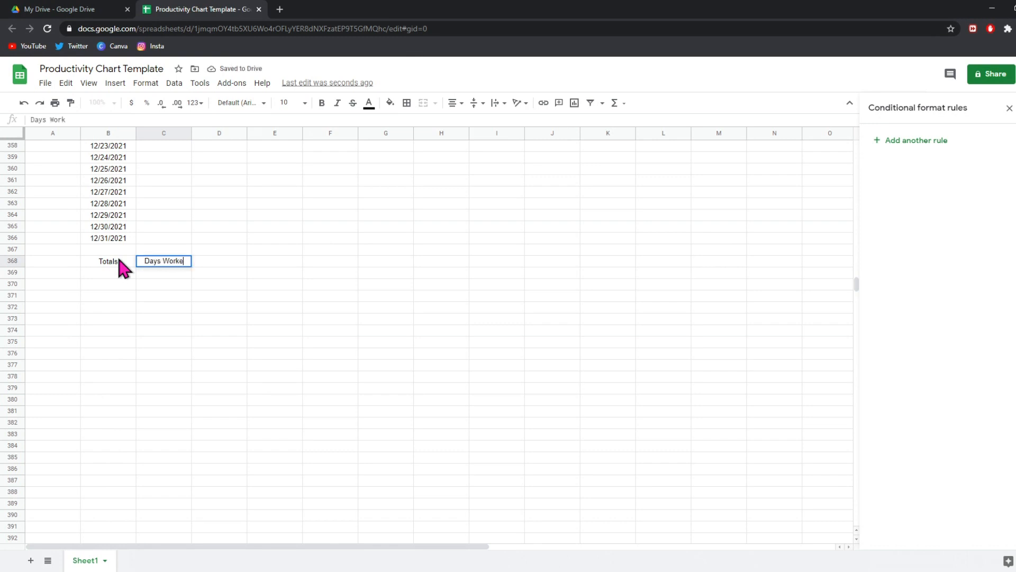
type("d")
key("Tab")
Step: Enter the heading "Mildly Productive Days" in D368 and merge it across columns D and E
type("Mildly Productive da")
key("BackSpace")
key("BackSpace")
type("Days")
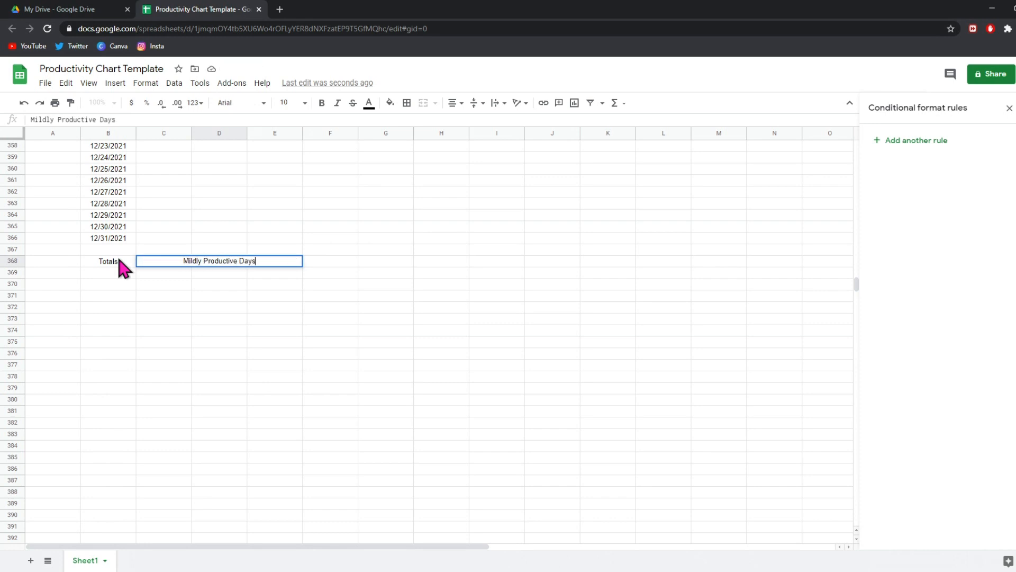
key("Return")
left_click_drag(209, 260, 334, 261)
left_click(423, 103)
left_click(423, 102)
Step: Complete the row 368 headings with "Productive Days" in F368, "Tasks Finished" in H368 and "Did Not Work" in I368
type("P")
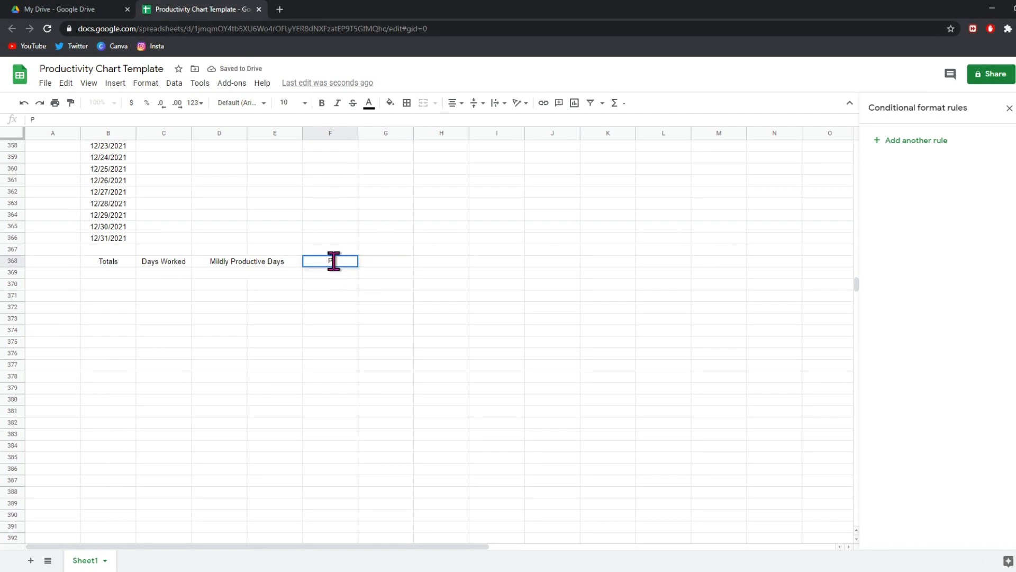
type("roductive Days")
key("Tab")
type("Tasks Finished")
left_click(492, 264)
type("D")
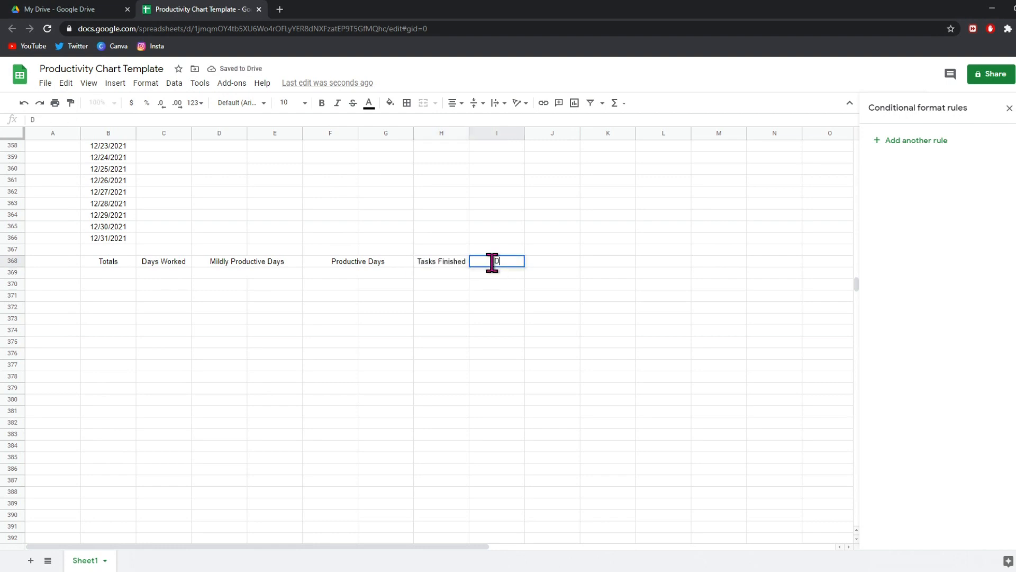
type("id Not Work")
Step: Enter =COUNTIF(A2:A366, ">0") in C369 under Days Worked and check it against the daily totals in column A
left_click(178, 273)
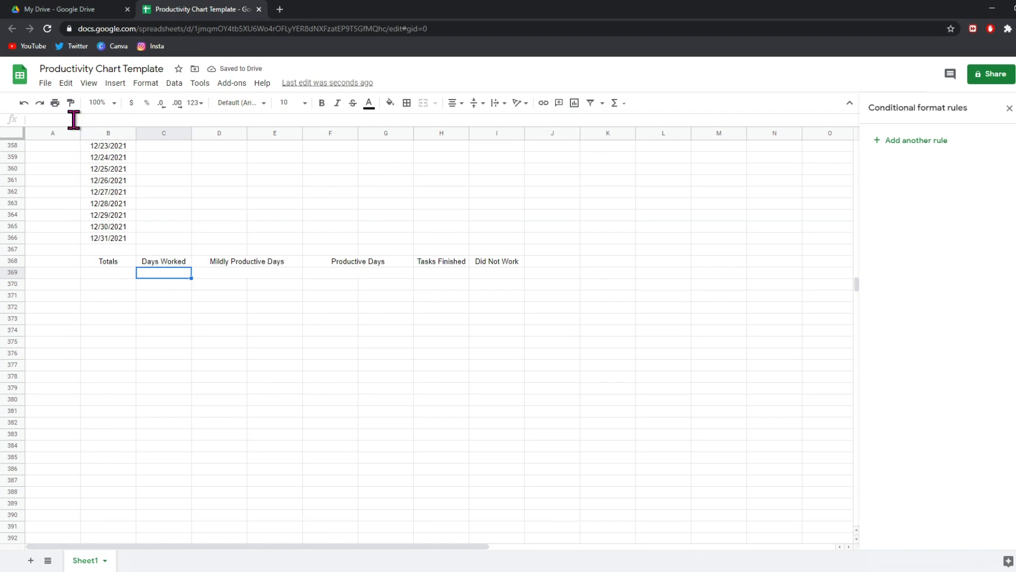
type("=COUNTIF(A2")
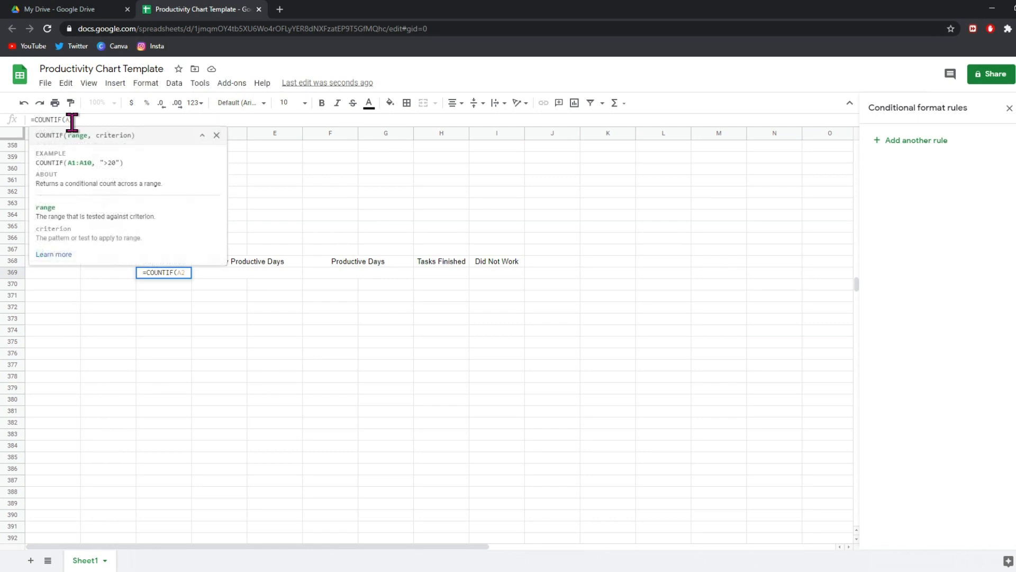
type(":A366,")
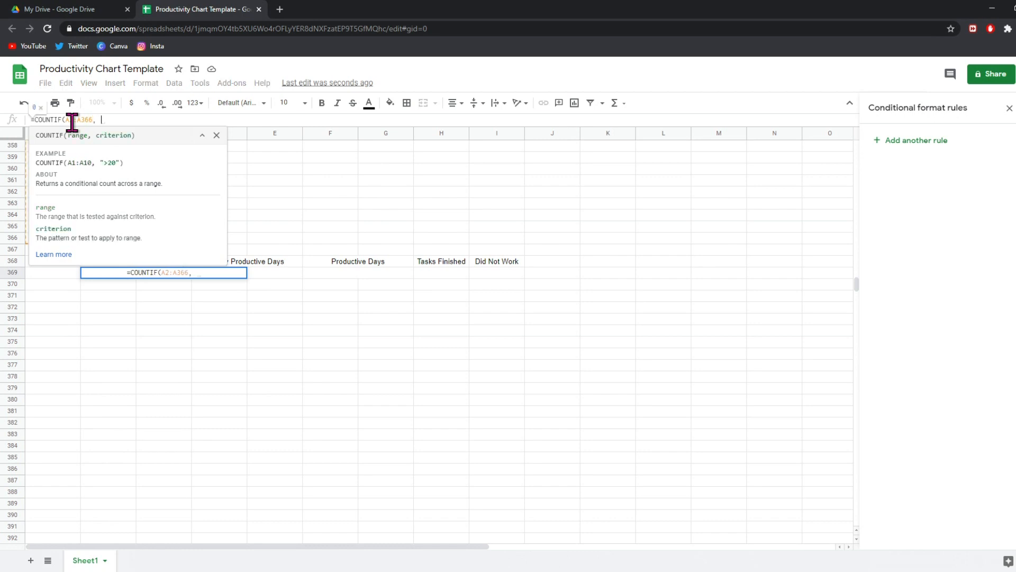
type(" \">0\"")
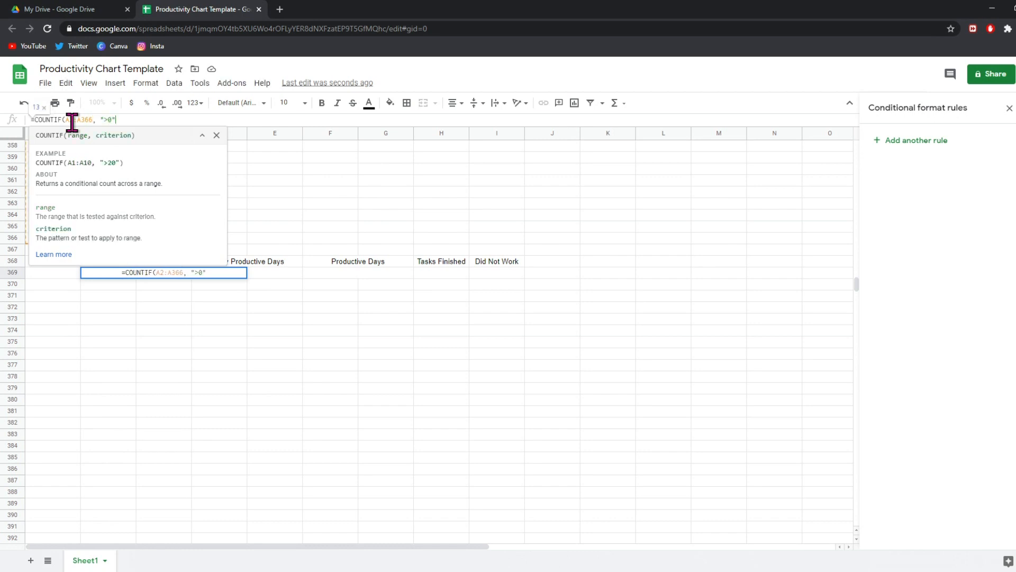
type(")")
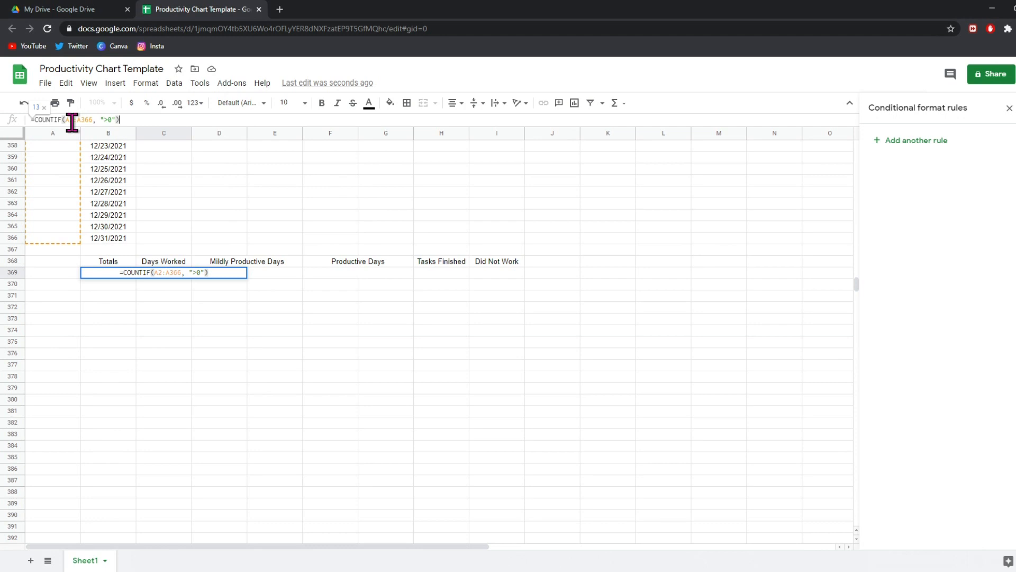
left_click_drag(93, 120, 65, 120)
left_click(102, 120)
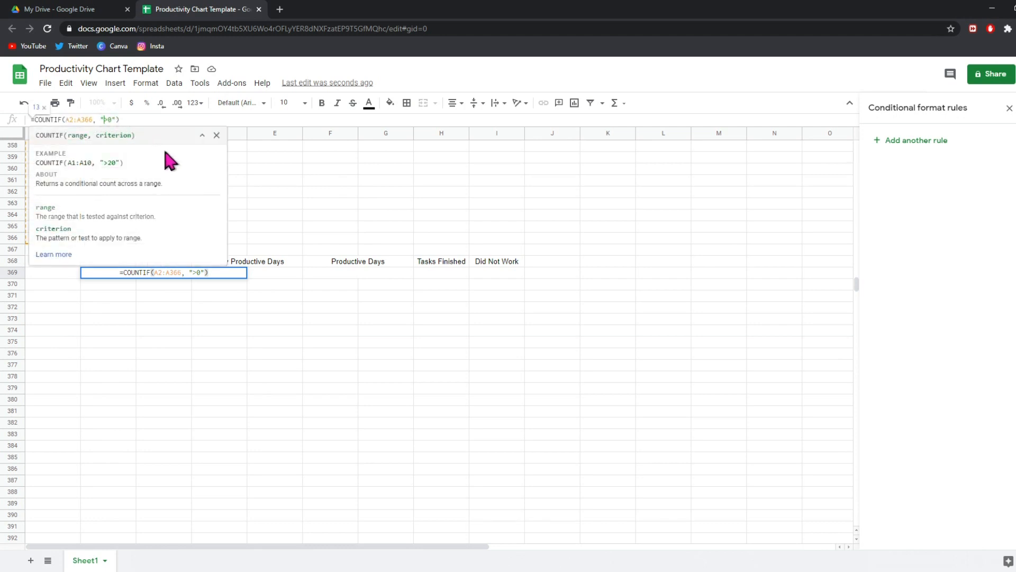
left_click(39, 302)
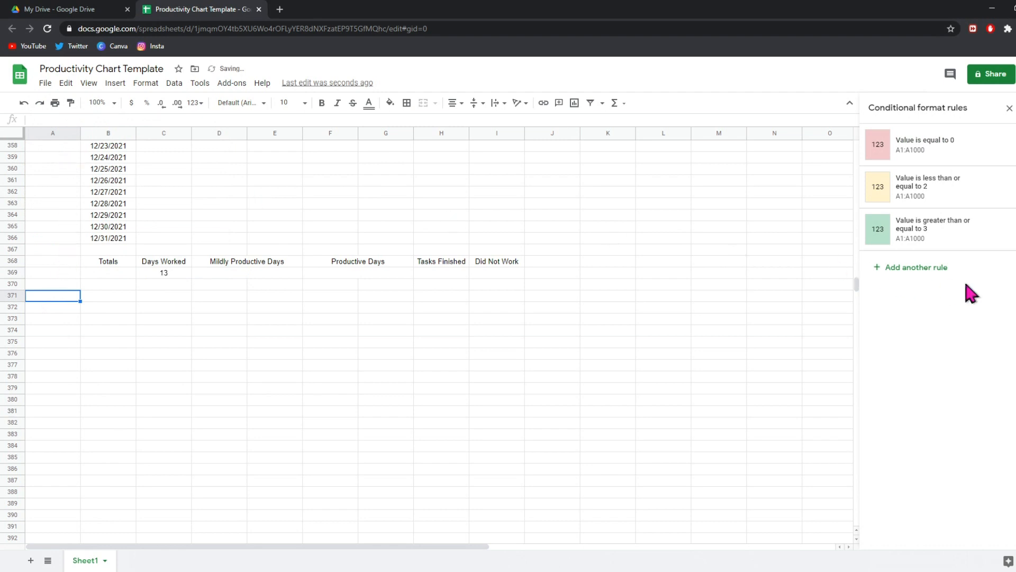
left_click_drag(858, 288, 858, 151)
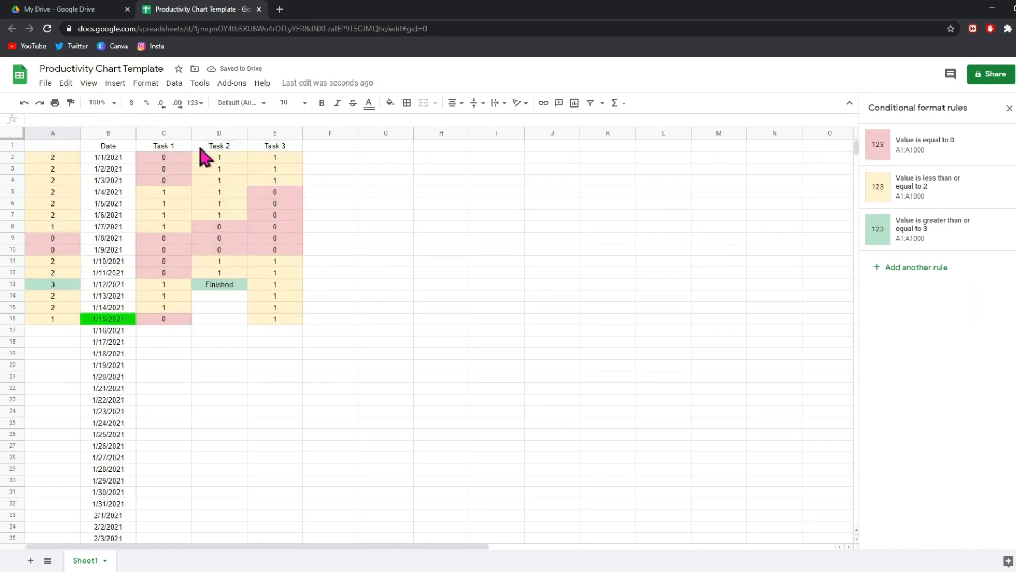
left_click(58, 158)
left_click_drag(64, 188, 61, 318)
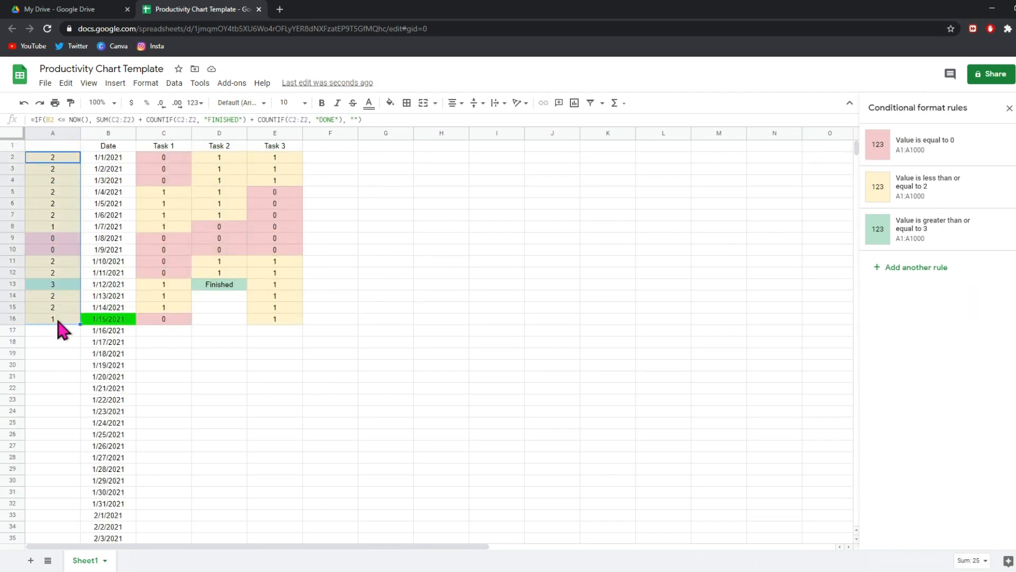
left_click(61, 239)
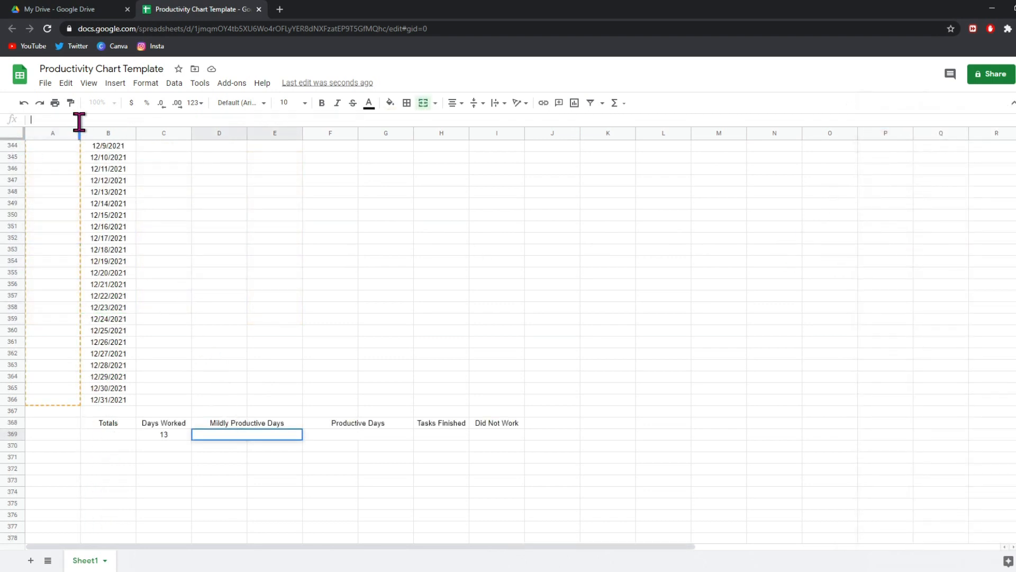
Step: Enter =COUNTIFS(A2:A366, ">0", A2:A366, "<3") in the merged cell under Mildly Productive Days
type("=COUNTIFS")
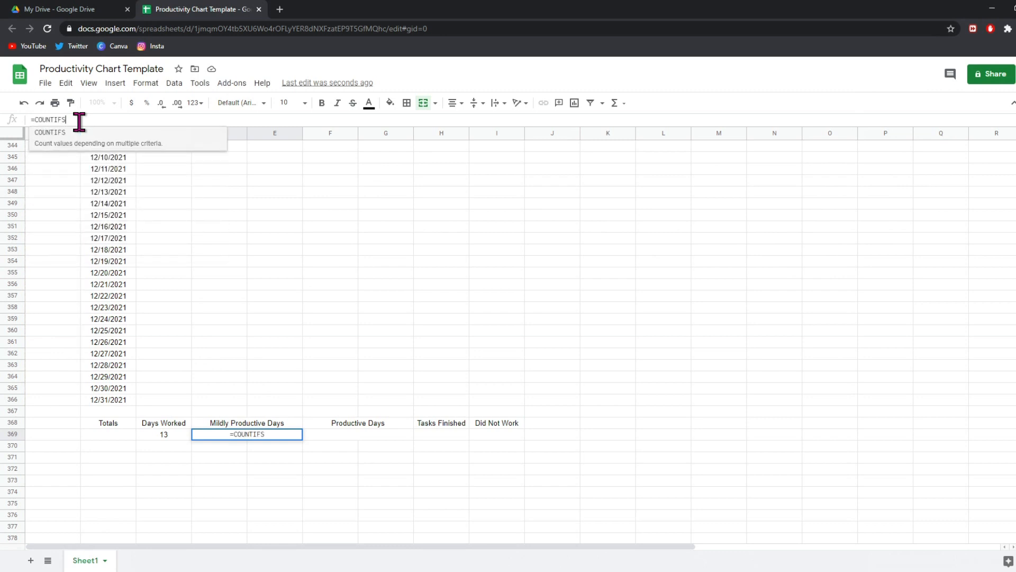
type("(")
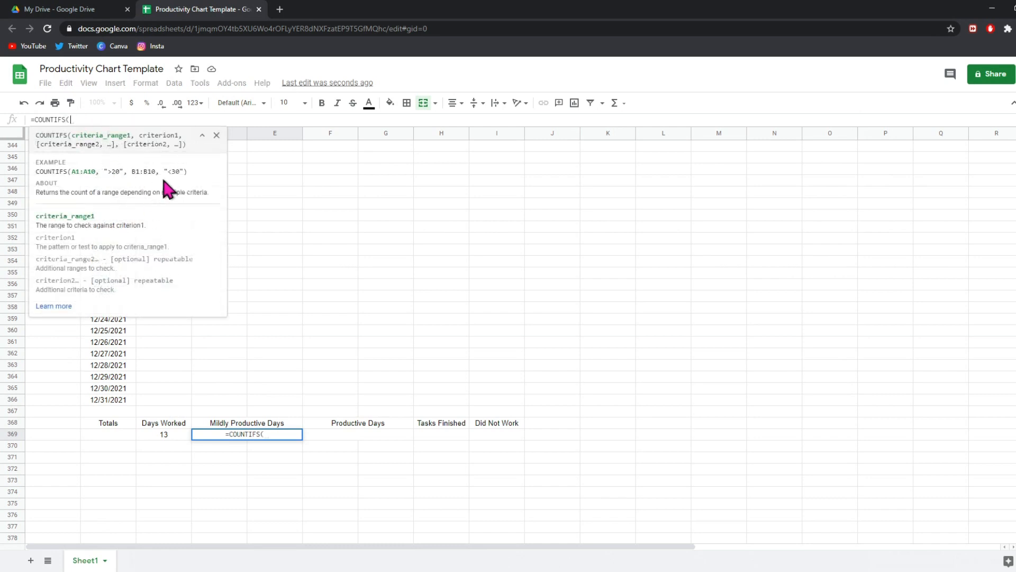
type("A2")
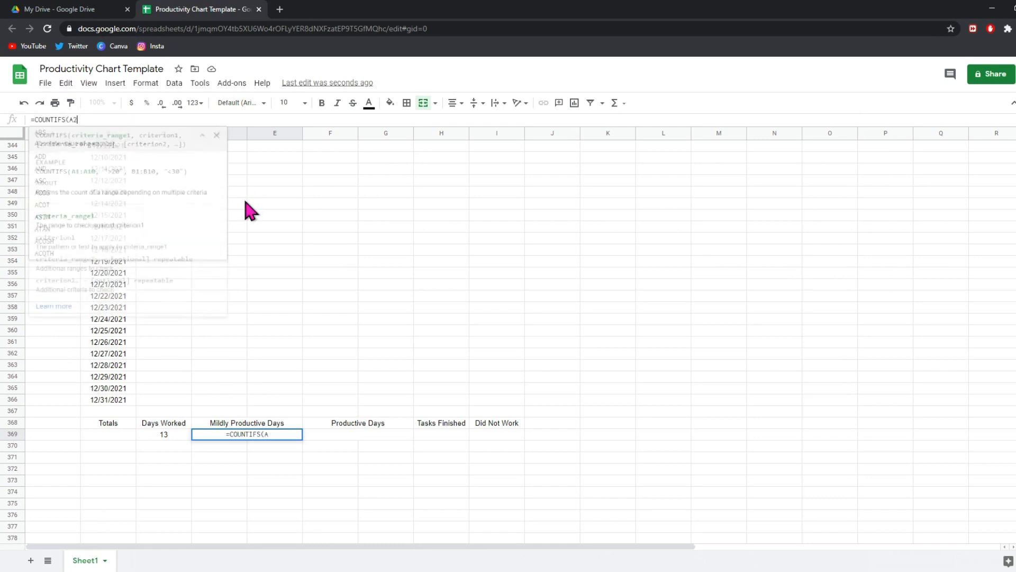
type(":")
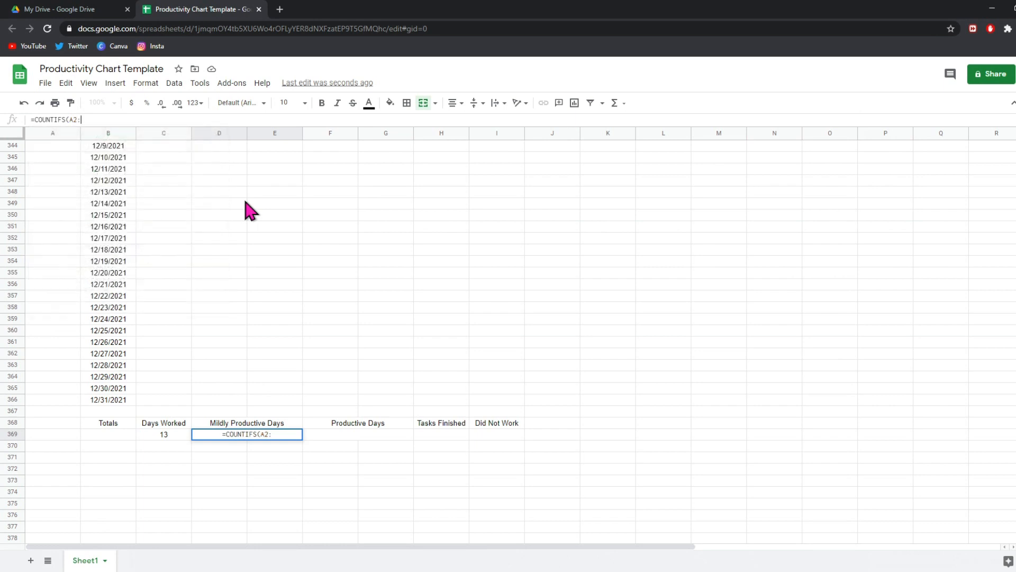
type("A366")
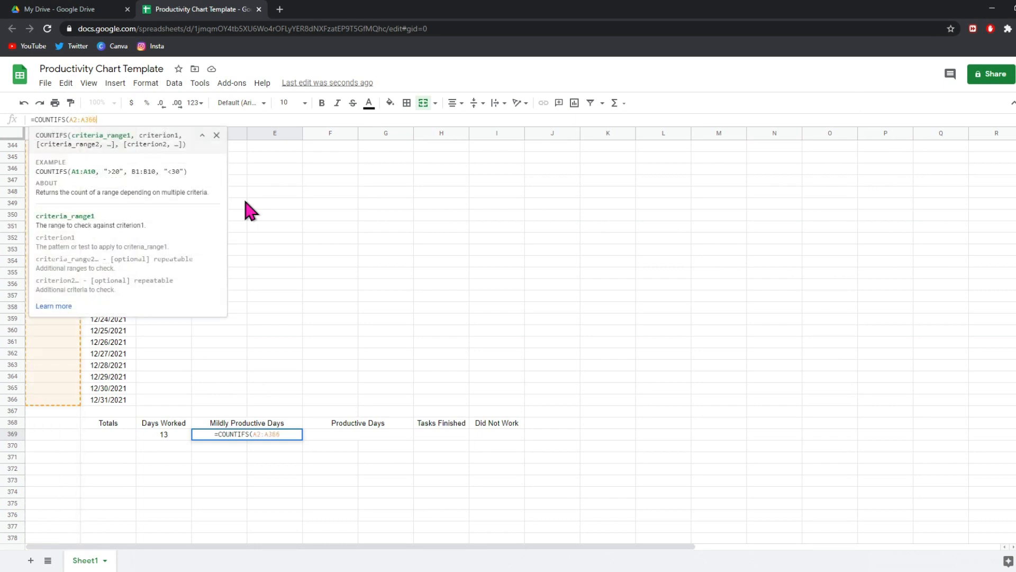
type(", \">0")
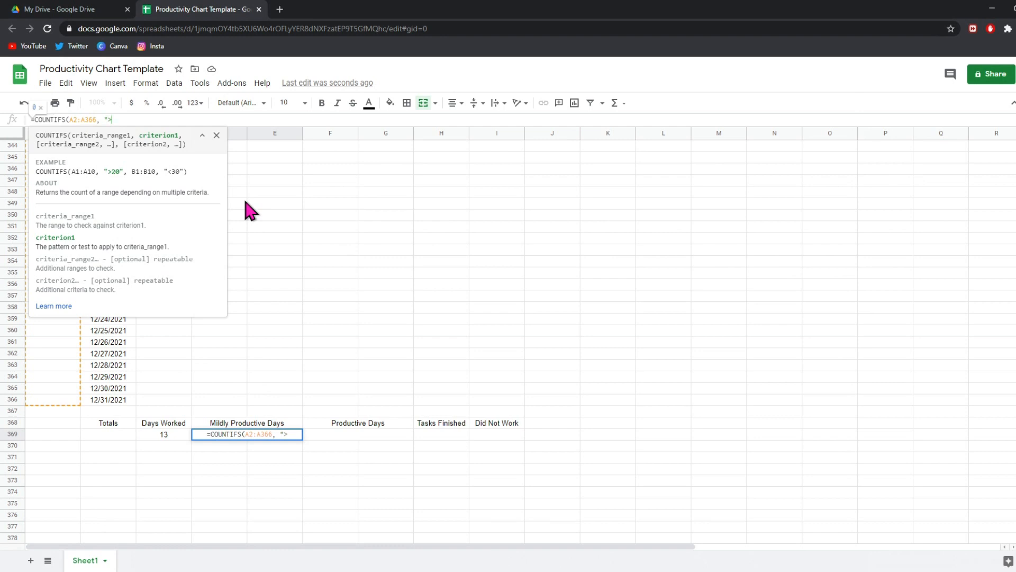
type("\", ")
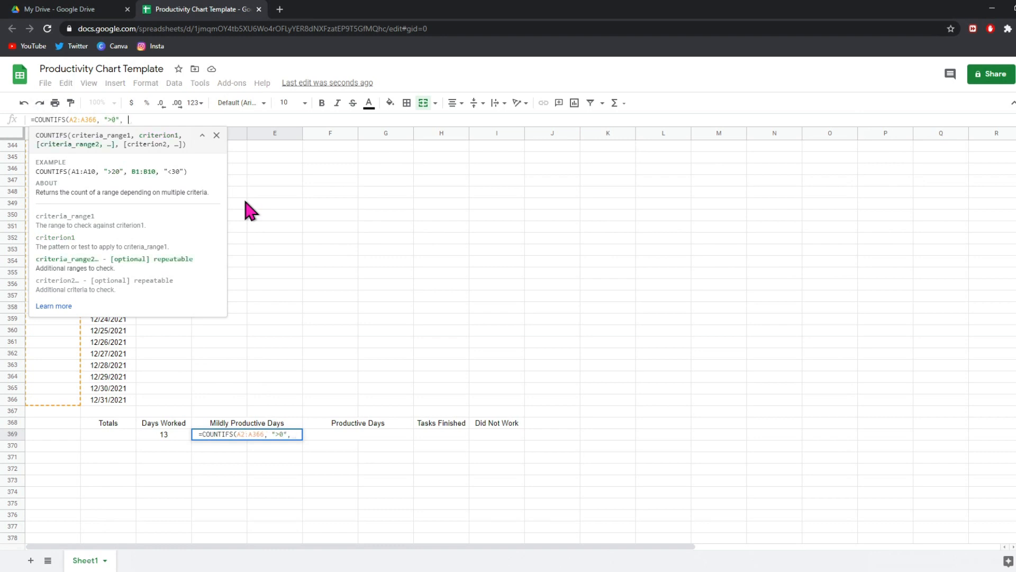
type("A2:A")
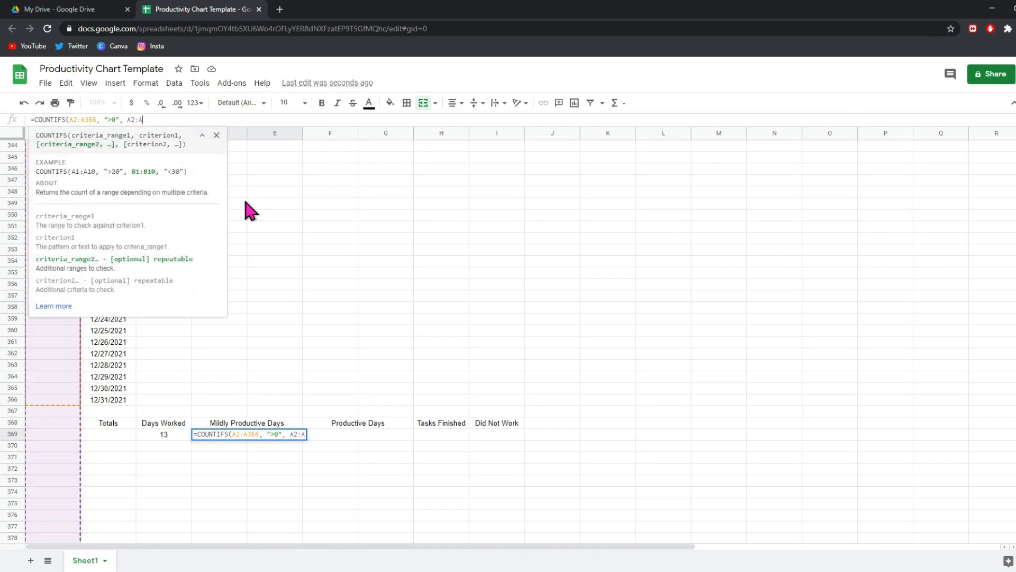
type("366")
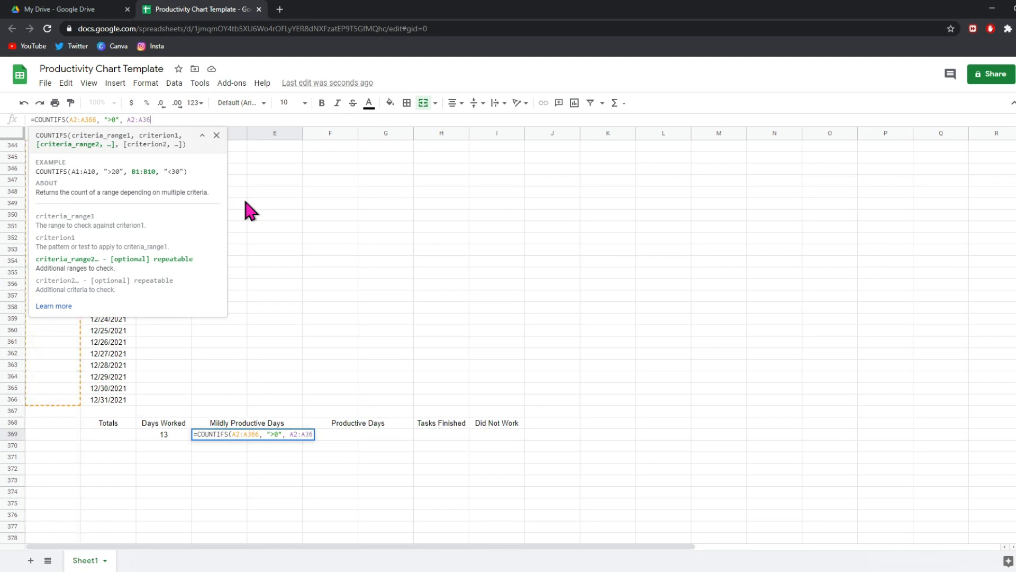
type(", ")
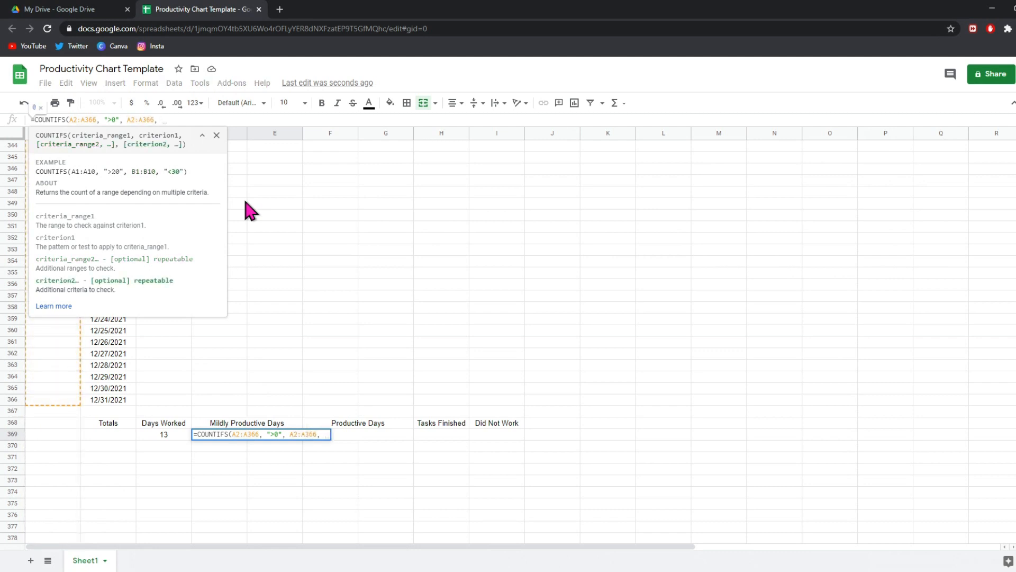
type("\"<3\")")
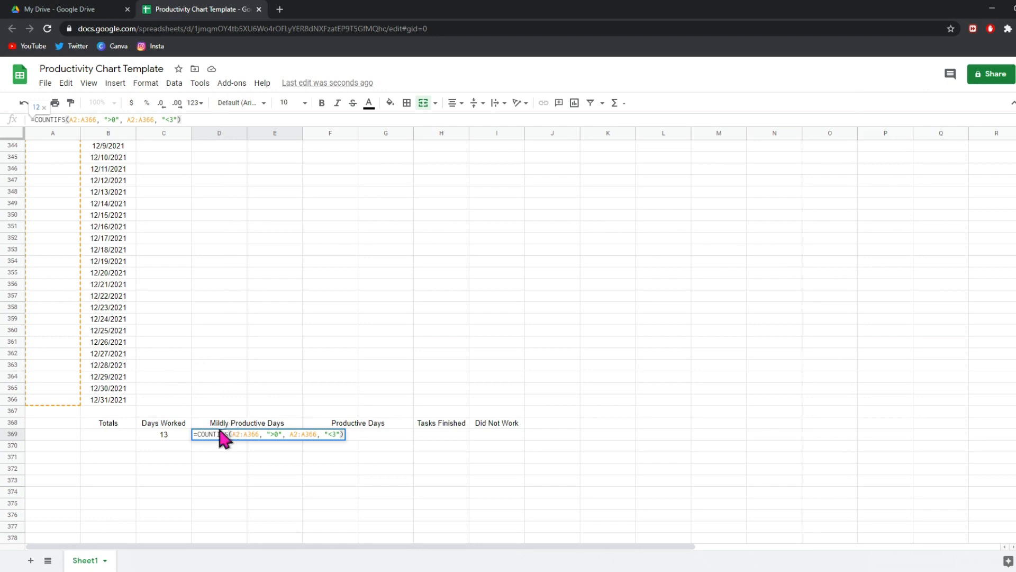
key("Return")
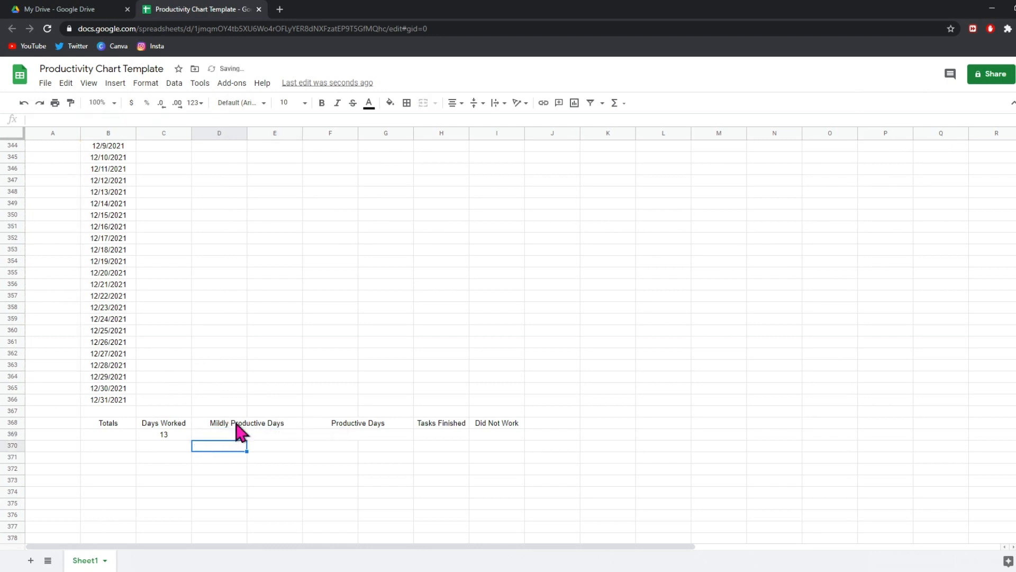
Step: Enter =COUNTIF(A2:A366, ">2") in the merged cell under Productive Days
left_click(329, 434)
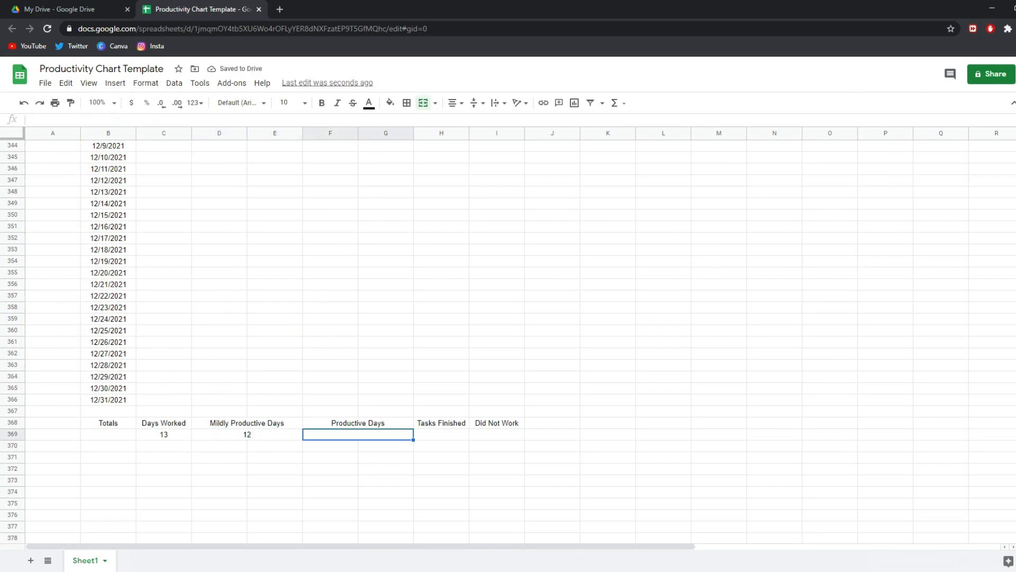
left_click(108, 123)
type("=COUNTIF(A2:A366")
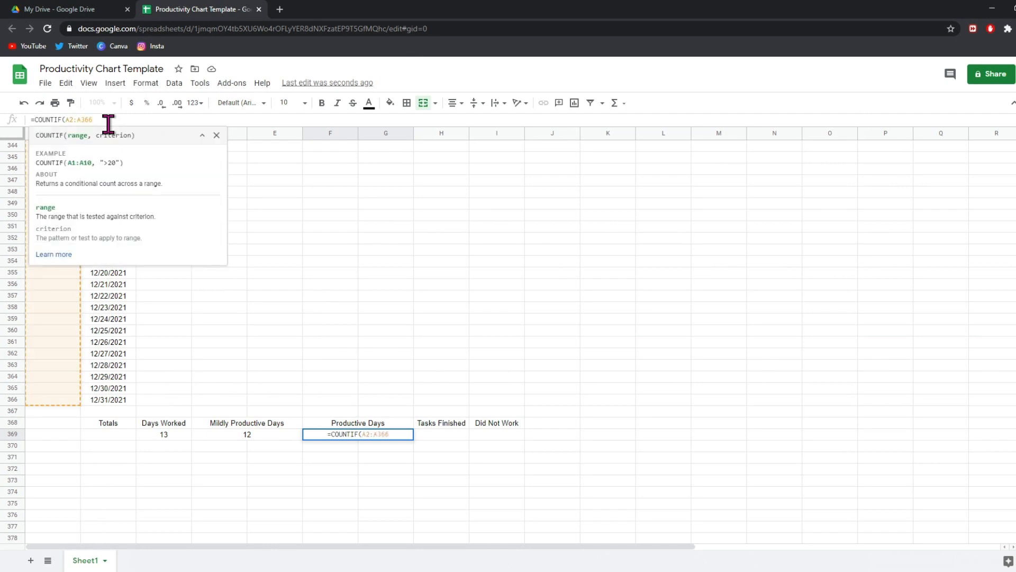
type(", \">2")
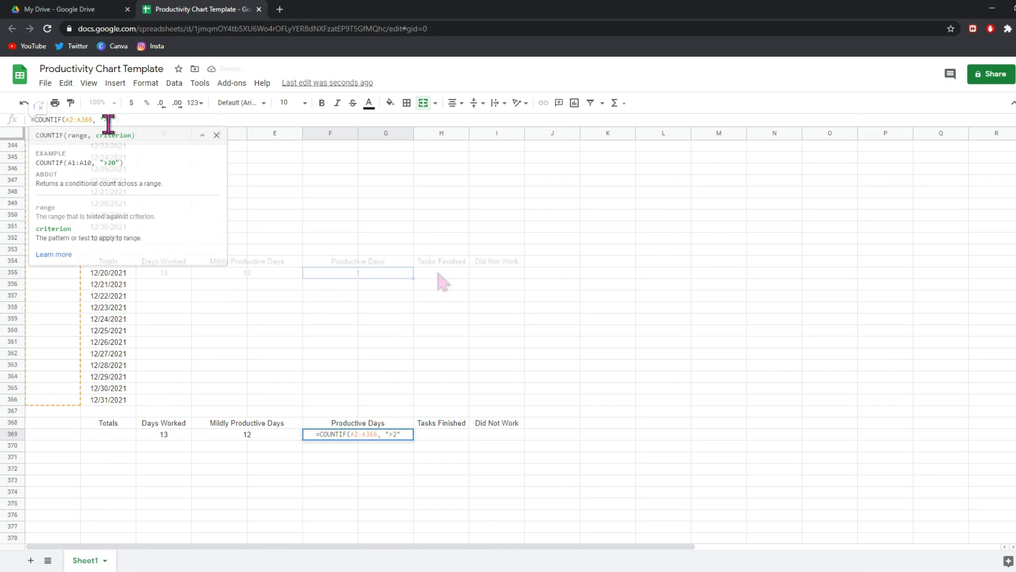
Step: Enter =COUNTIF(C2:Z366, "FINISHED") + COUNTIF(C2:Z366, "DONE") in H369 under Tasks Finished
left_click(438, 272)
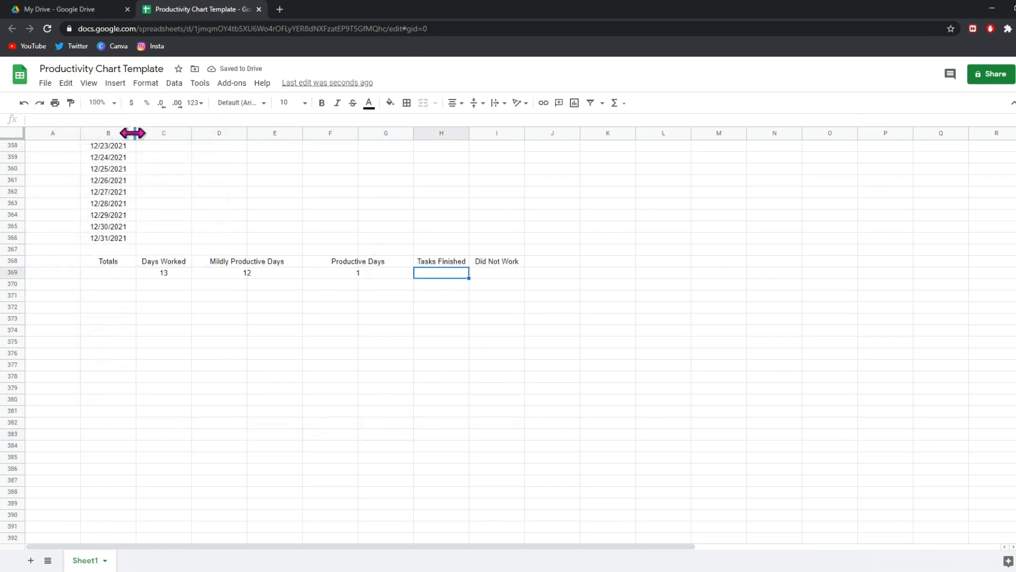
left_click(128, 123)
type("=countif(")
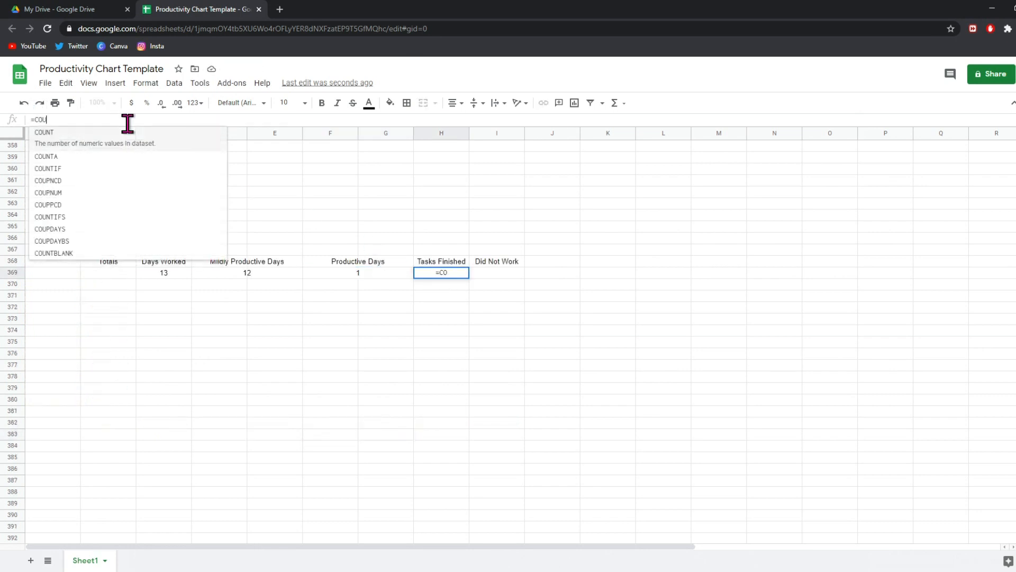
type("C2")
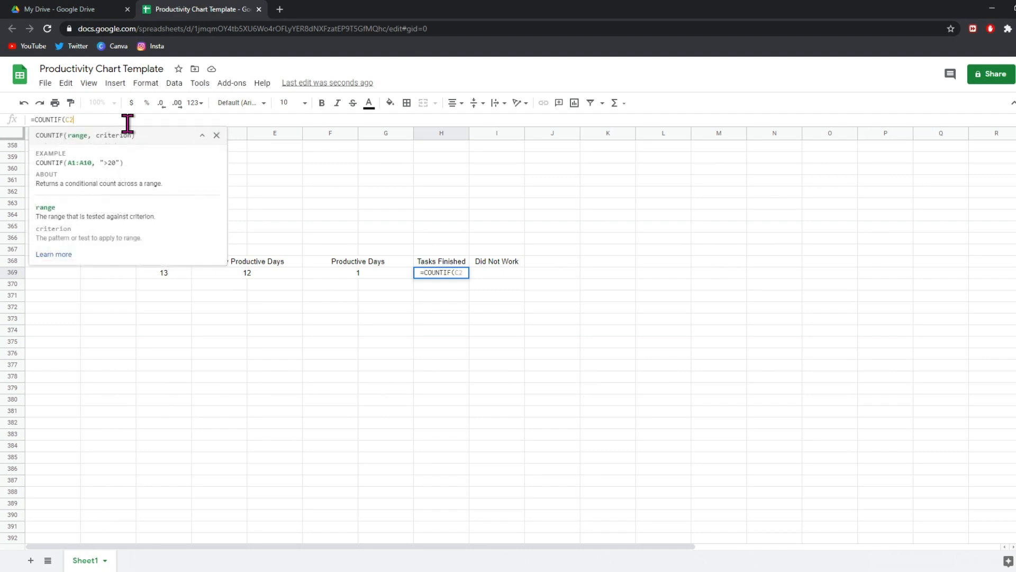
type(":Z366")
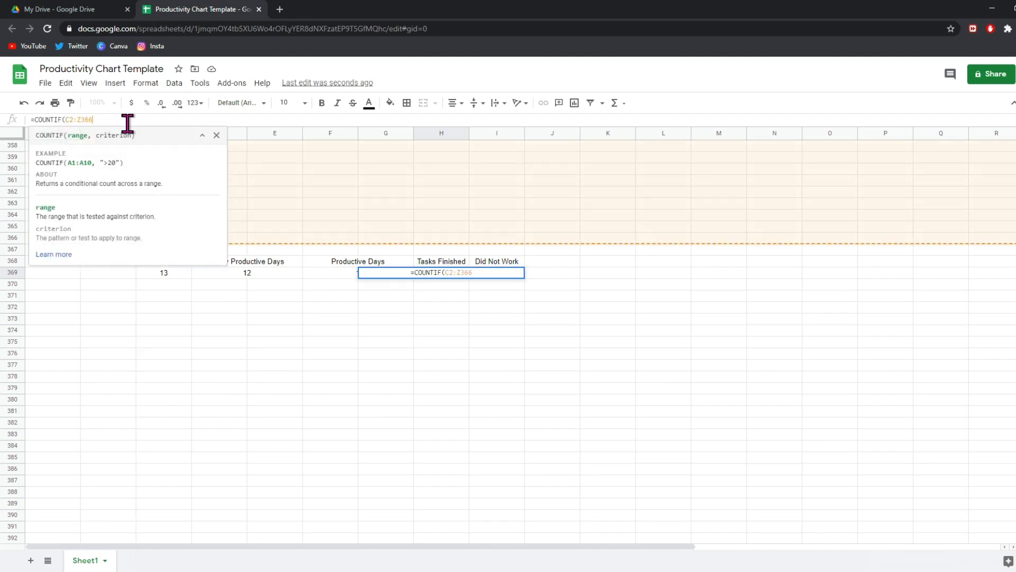
type(", \"FINISHED\"")
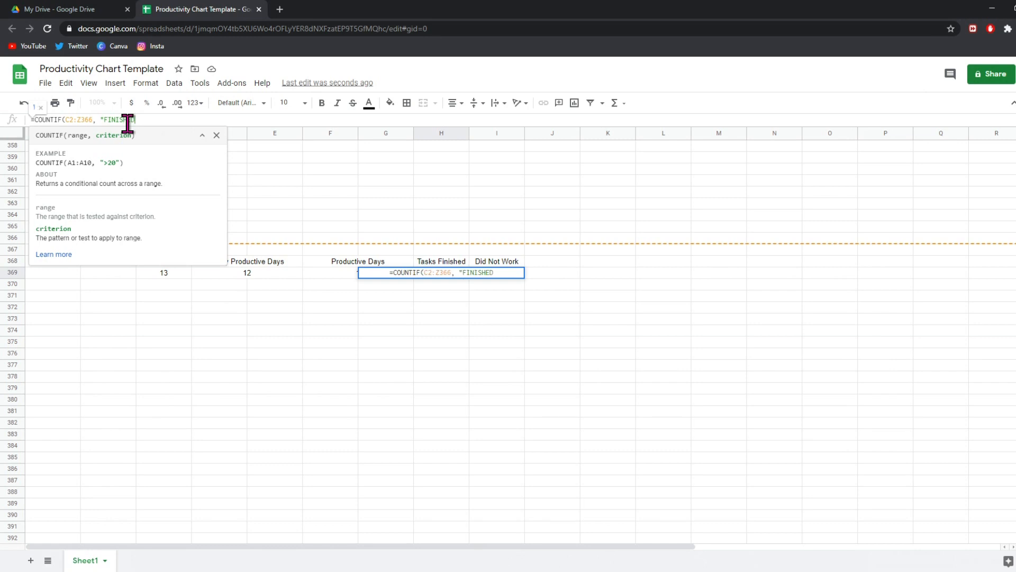
type("CO")
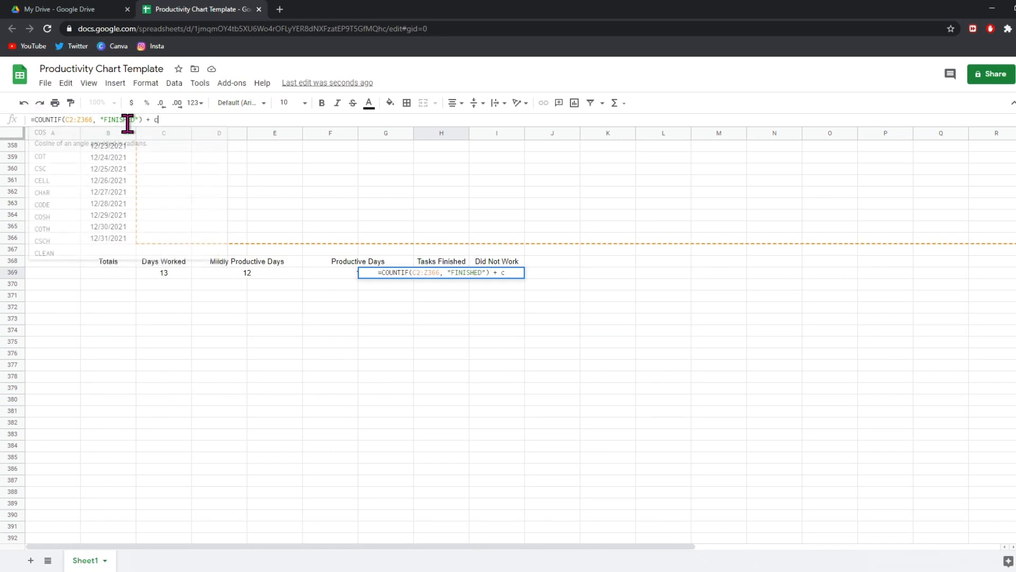
type("UNTI")
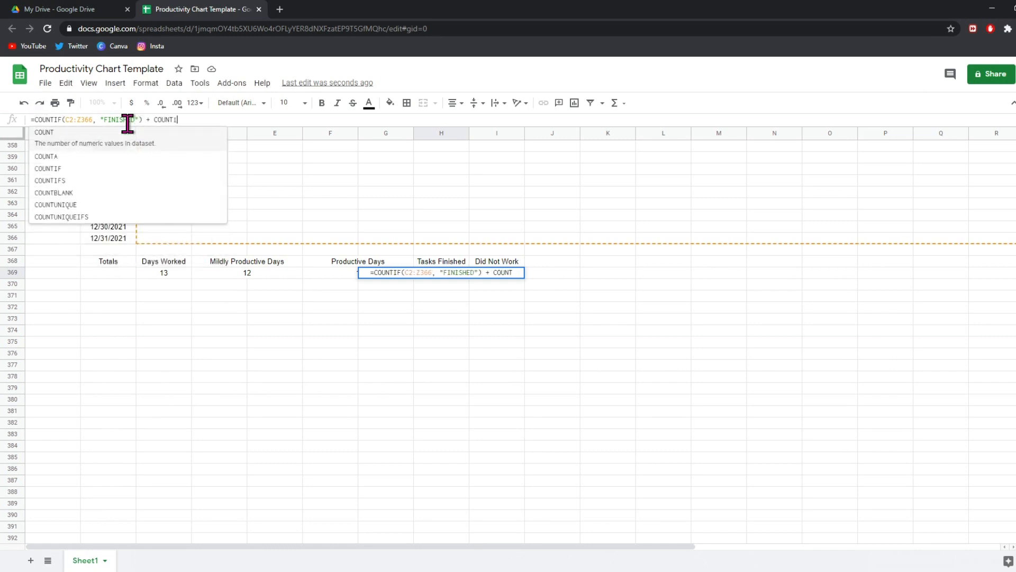
type("NT(c2:Z366, \"")
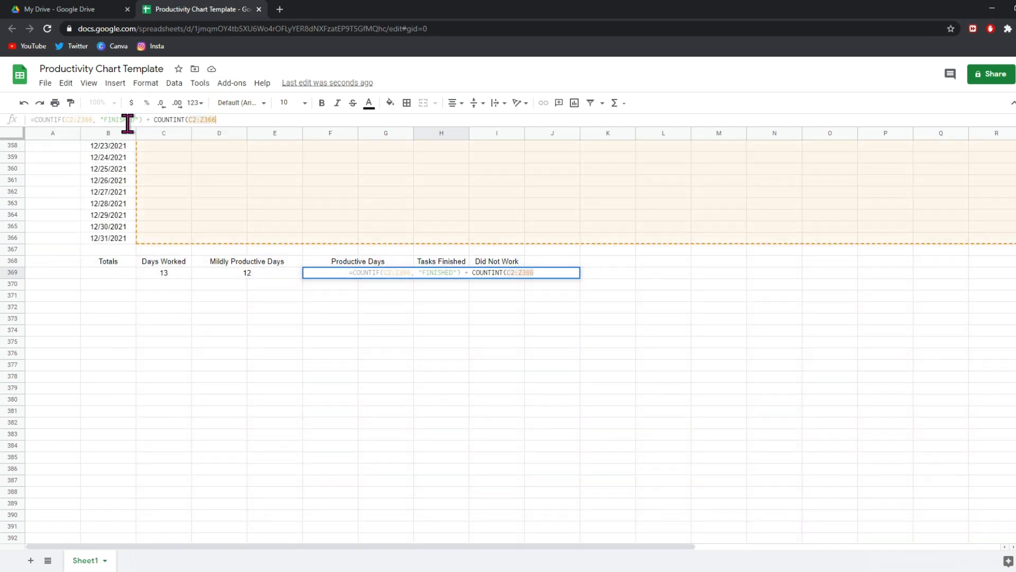
type("DONE\")")
key("Left")
key("Left")
key("Left")
key("Left")
key("Left")
key("Left")
key("Left")
key("Left")
key("Left")
key("Left")
key("Left")
key("Left")
key("Left")
key("Left")
key("Left")
key("Left")
key("Left")
key("BackSpace")
key("BackSpace")
type("F")
key("Return")
left_click(451, 273)
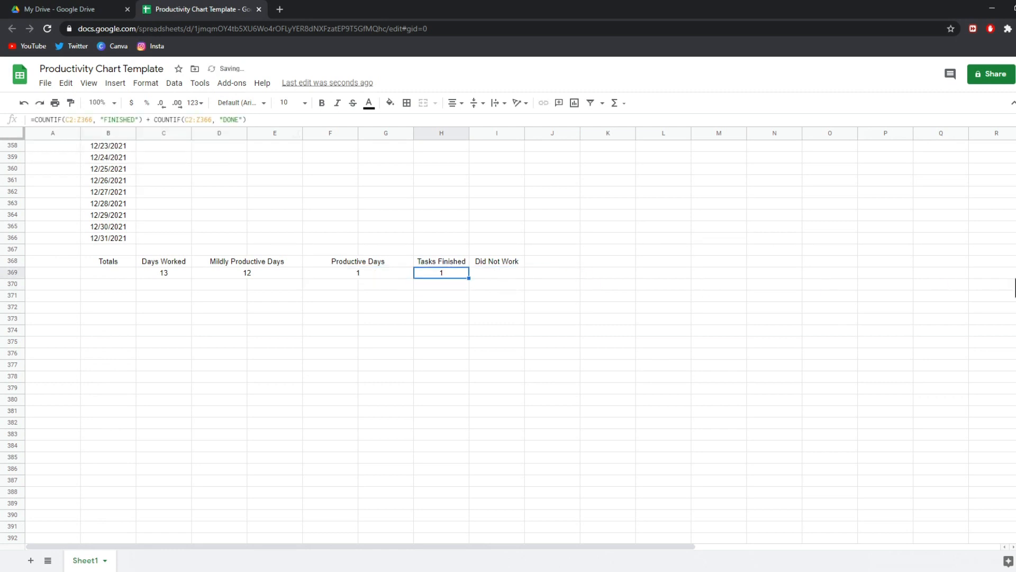
Step: Mark Task 2 as DONE for 1/13/2021 in D14 and check the yearly totals row
left_click_drag(1015, 289, 1012, 136)
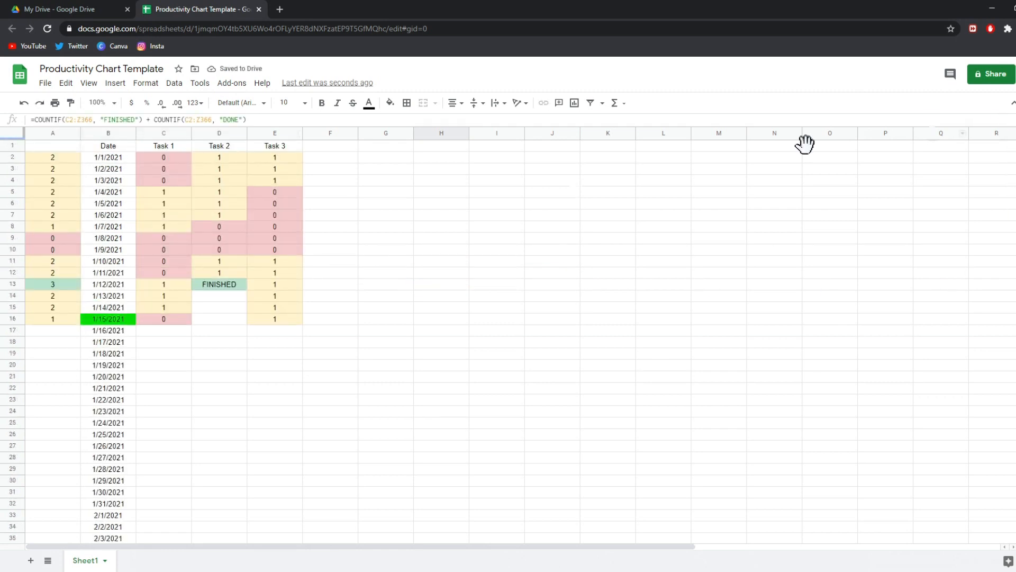
left_click(223, 297)
type("DONE")
key("Return")
left_click_drag(1013, 138, 1015, 283)
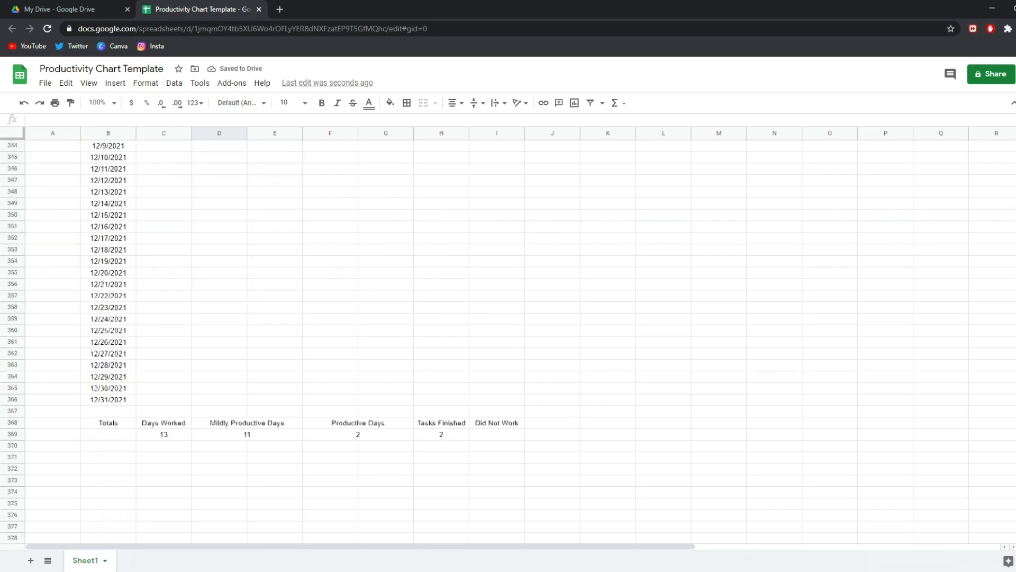
Step: Enter =COUNTIF(A2:A366, "=0") in I369 under Did Not Work
left_click(503, 436)
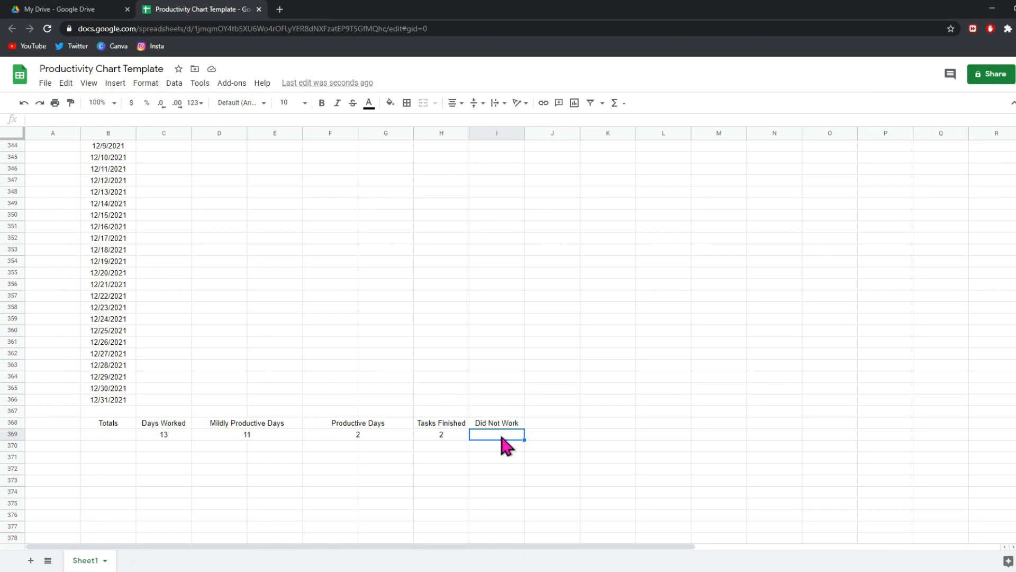
left_click(77, 121)
type("=COUNTIN")
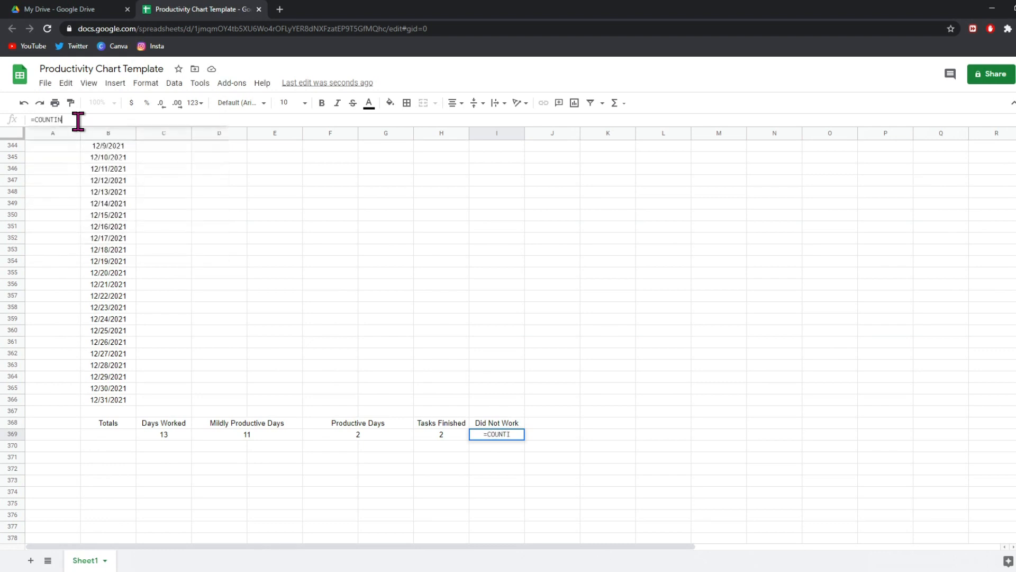
key("BackSpace")
type("F(")
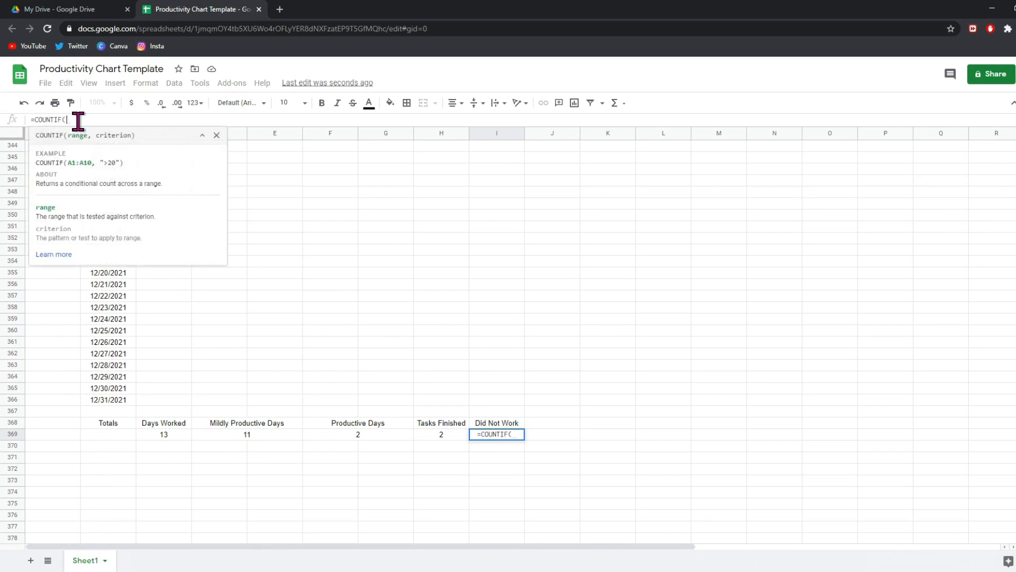
type("A2:A366, \"")
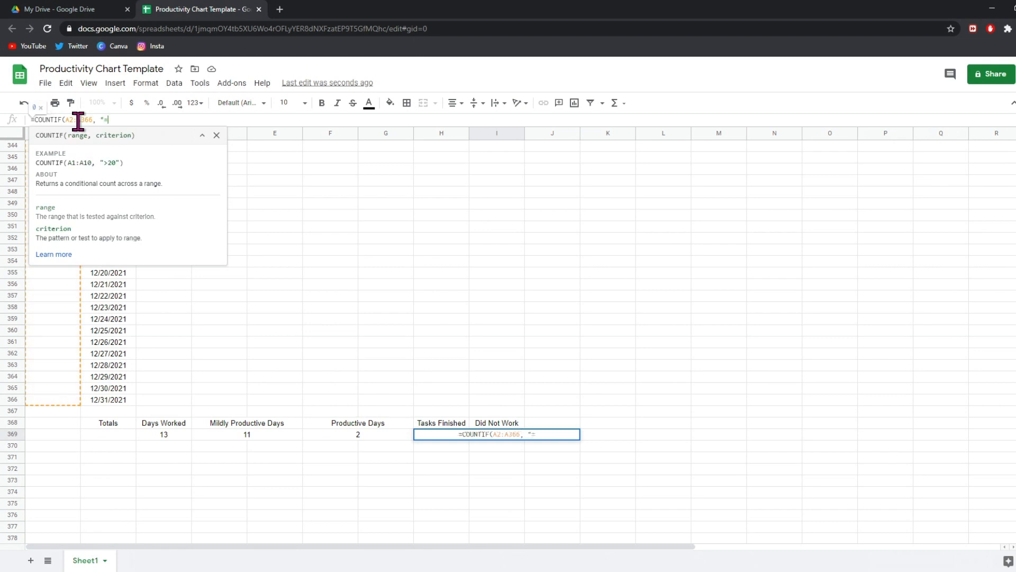
type("=0\")")
key("Return")
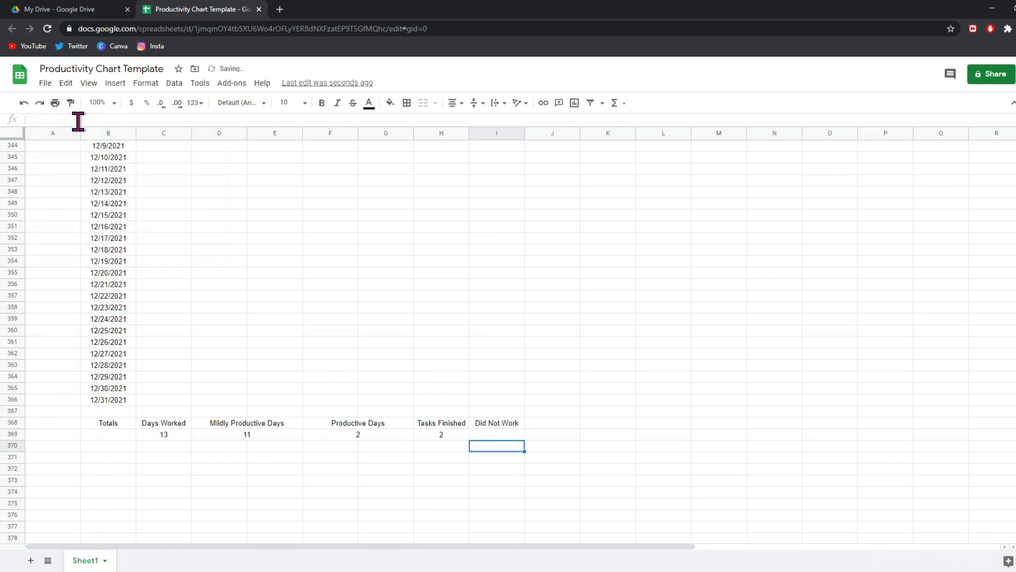
left_click(513, 434)
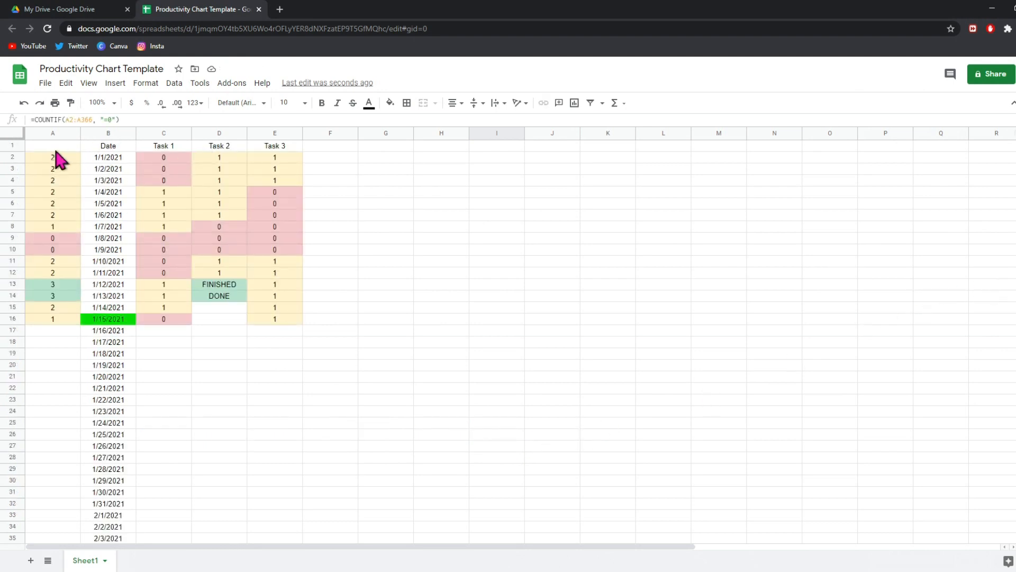
Step: Apply all borders to the whole daily chart range A1:Z366
left_click(55, 148)
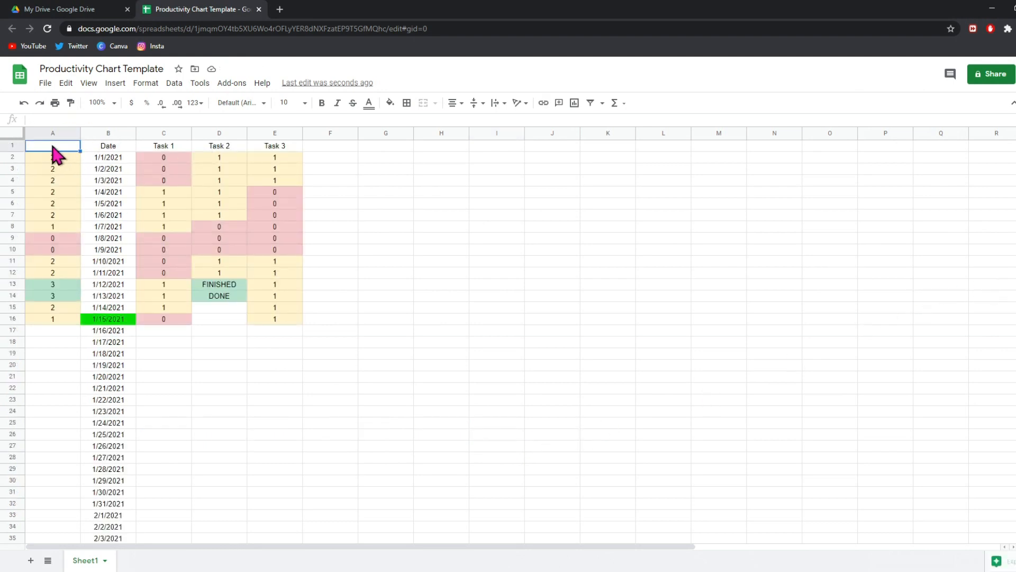
key("ctrl+shift+Right")
key("ctrl+shift+Right")
key("ctrl+shift+Right")
key("ctrl+shift+Down")
key("ctrl+shift+Down")
key("ctrl+shift+Down")
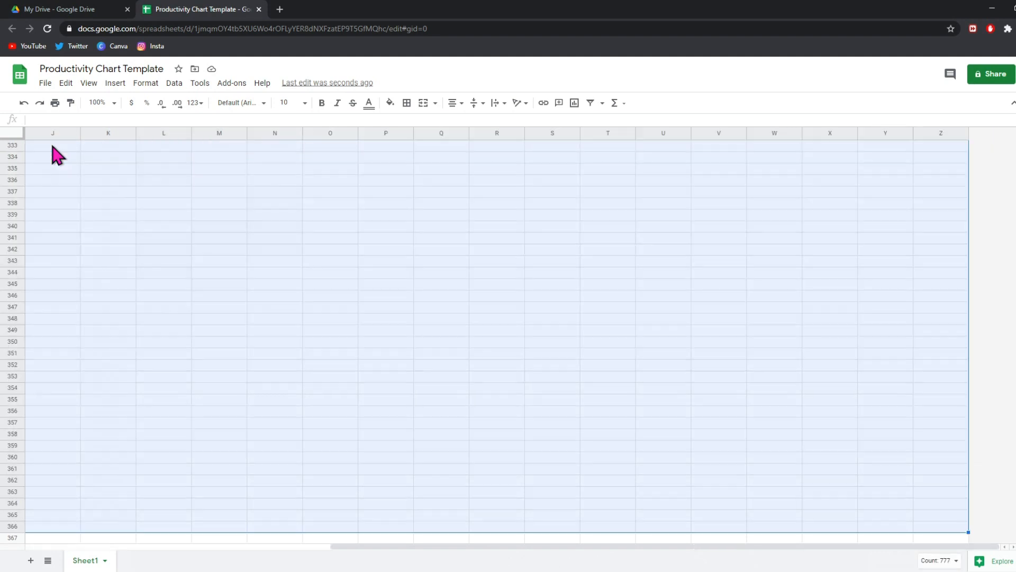
key("ctrl+shift+Up")
scroll(73, 189, "left", 2)
scroll(83, 217, "up", 4)
scroll(98, 247, "left", 2)
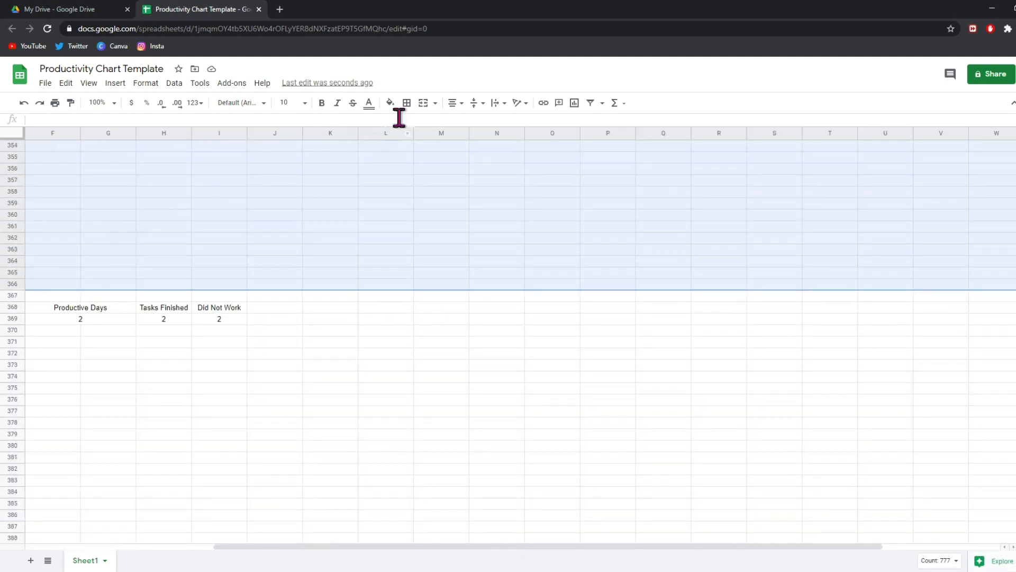
left_click(408, 104)
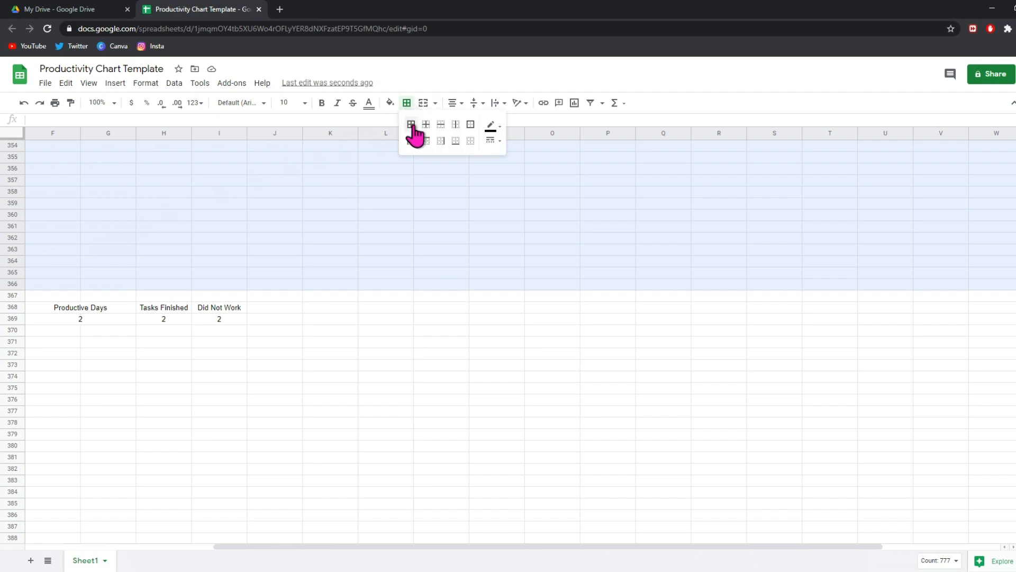
left_click(411, 124)
scroll(381, 241, "left", 5)
scroll(349, 243, "up", 20)
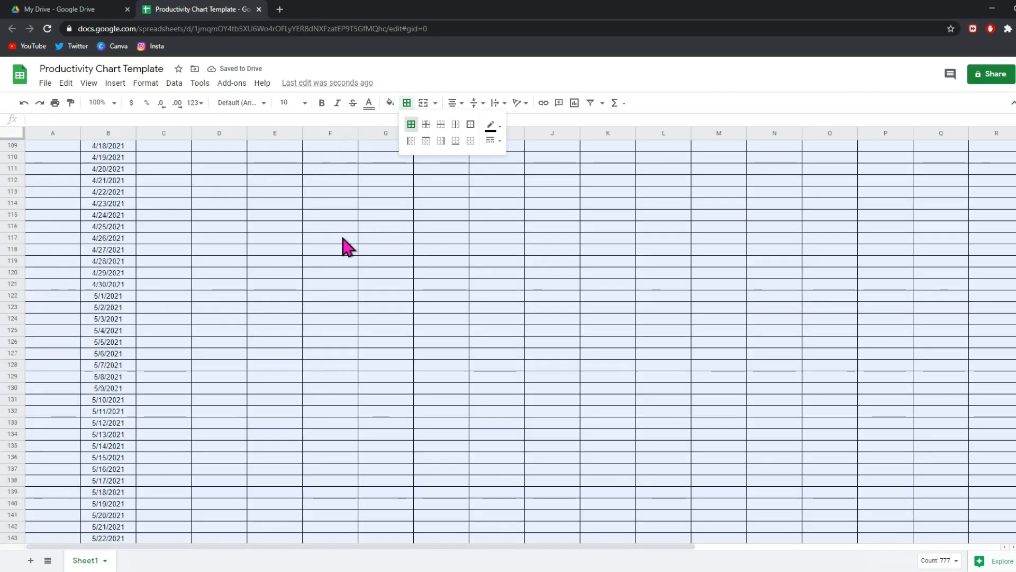
scroll(347, 246, "up", 20)
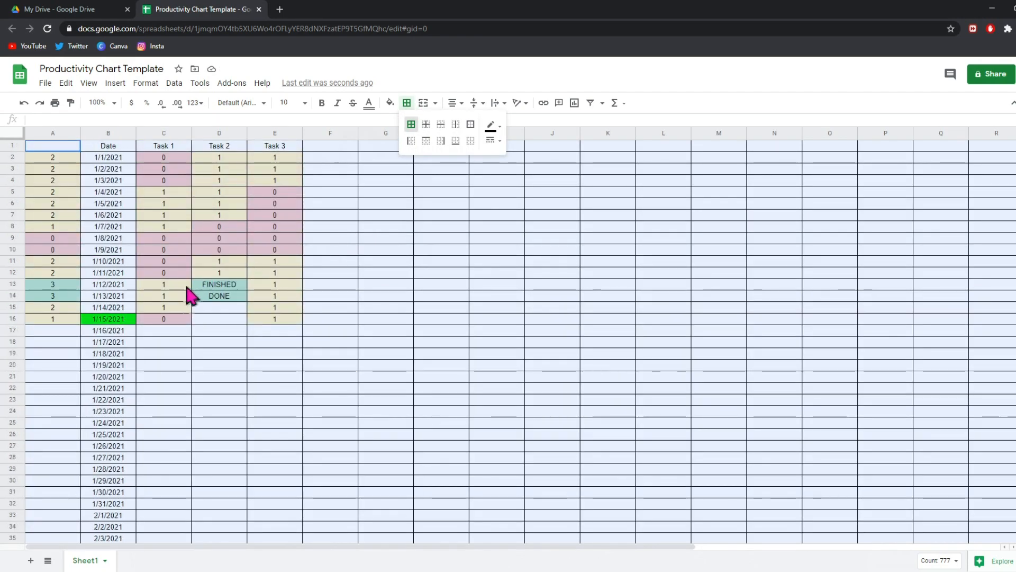
left_click(189, 324)
Step: Add the column heading "Task 4" in F1
left_click(324, 146)
type("t")
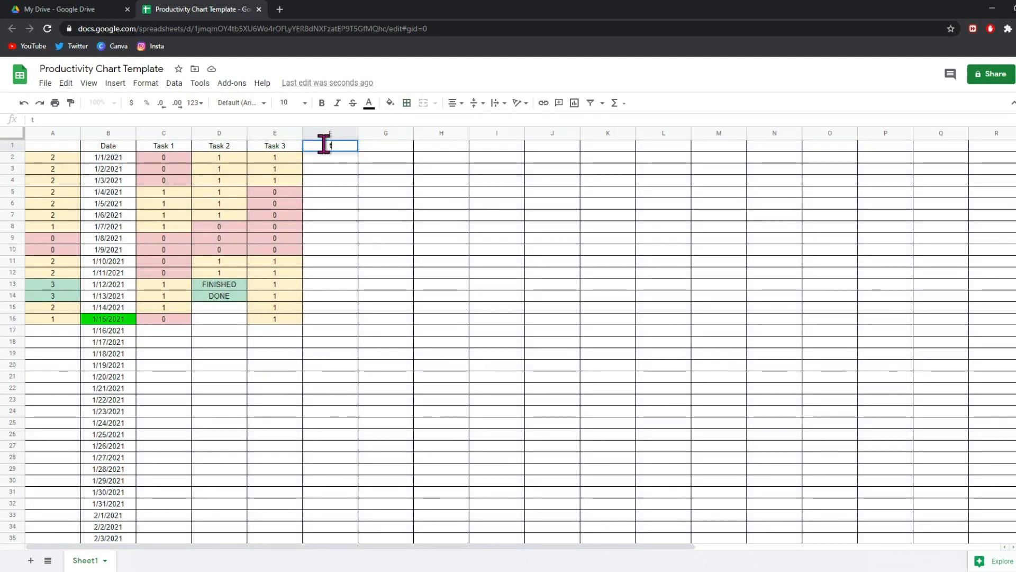
type("ASK")
key("BackSpace")
key("BackSpace")
key("BackSpace")
key("BackSpace")
type("Task 4")
key("Return")
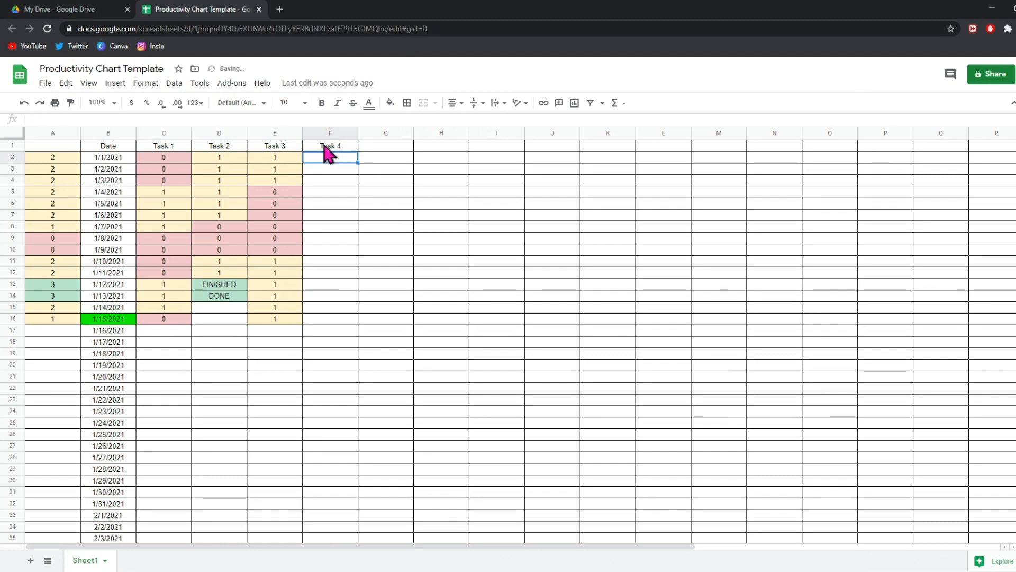
Step: Enter 1 for 1/15/2021 and 0 for 1/16/2021 in the Task 4 column
left_click(332, 319)
type("1")
key("Return")
type("0")
key("Return")
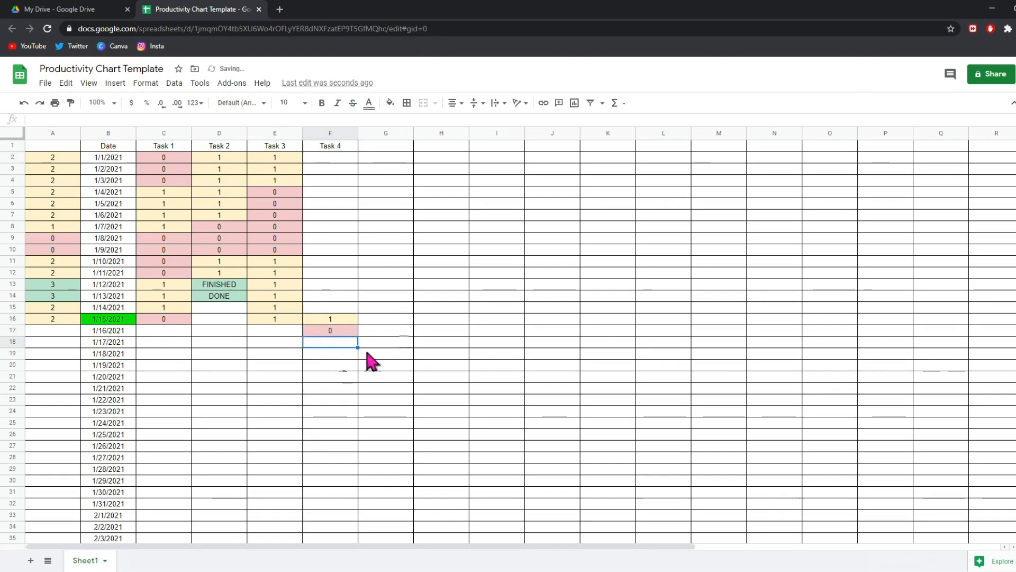